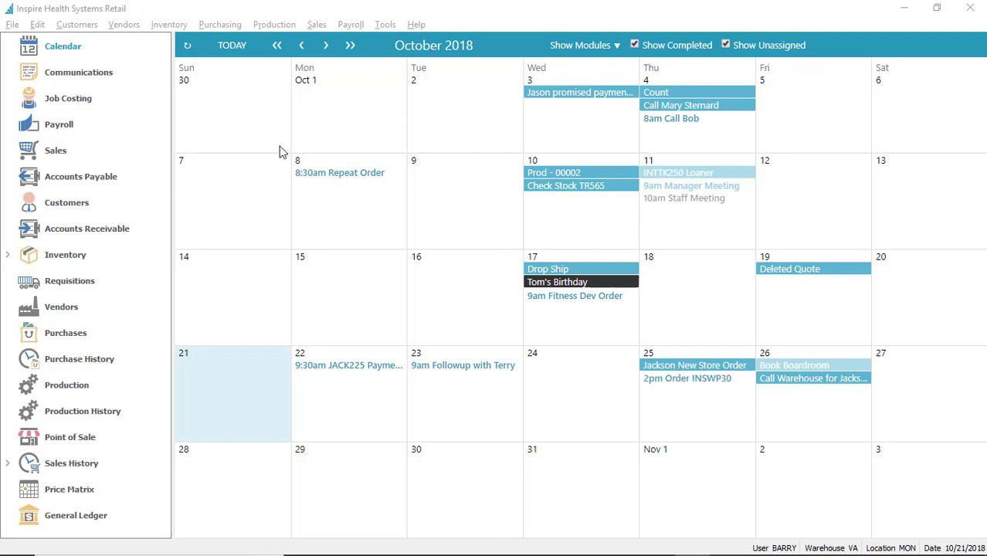
# Open the sales orders list and create a new quote.
pyautogui.click(57, 152)
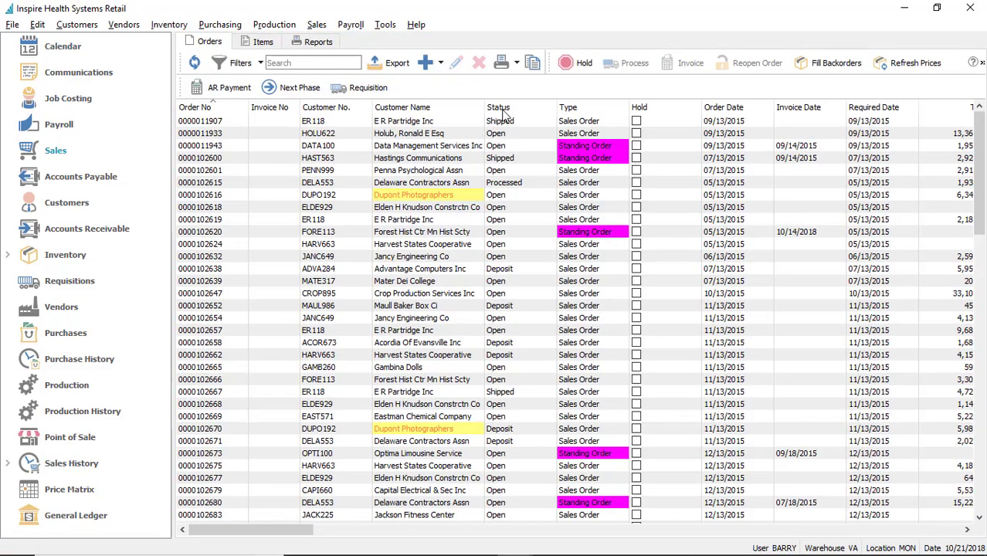
pyautogui.click(426, 63)
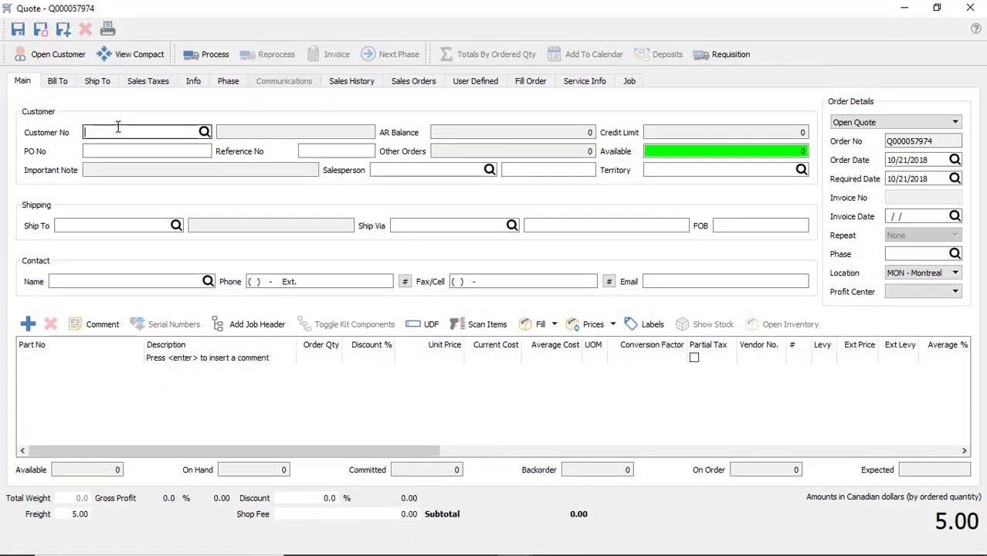
# Search for the quote's customer by a contact's first name, and clear the entry.
pyautogui.click(117, 132)
pyautogui.write('JASON')
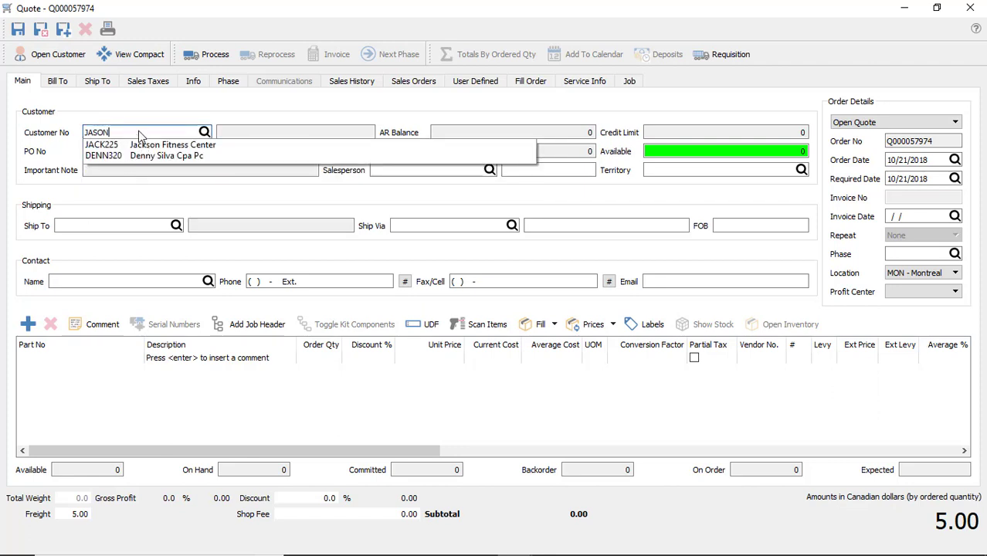
pyautogui.press('BackSpace')
pyautogui.press('BackSpace')
pyautogui.press('BackSpace')
pyautogui.press('BackSpace')
pyautogui.press('BackSpace')
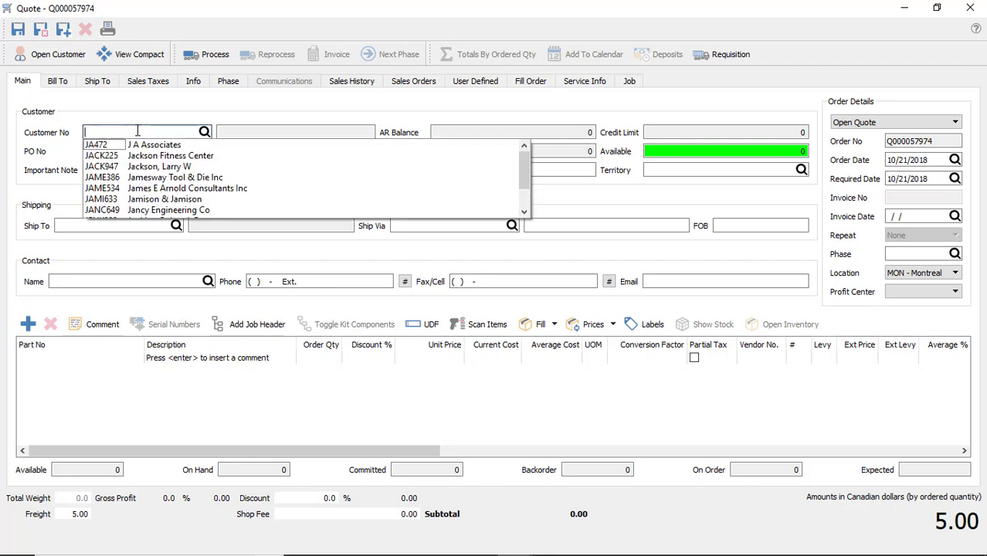
# Search for the quote's customer by the leading digits of a phone number, and clear the entry.
pyautogui.write('60')
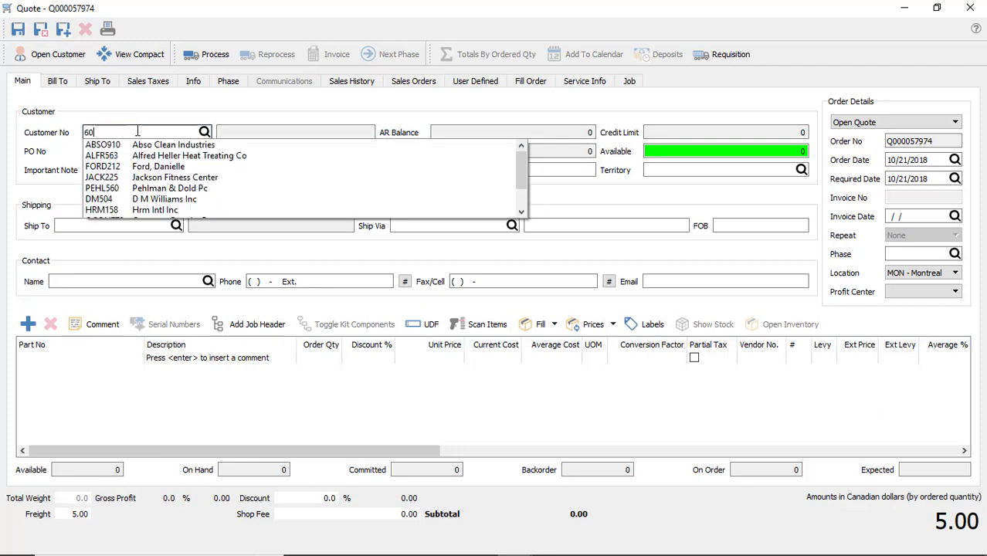
pyautogui.write('4555')
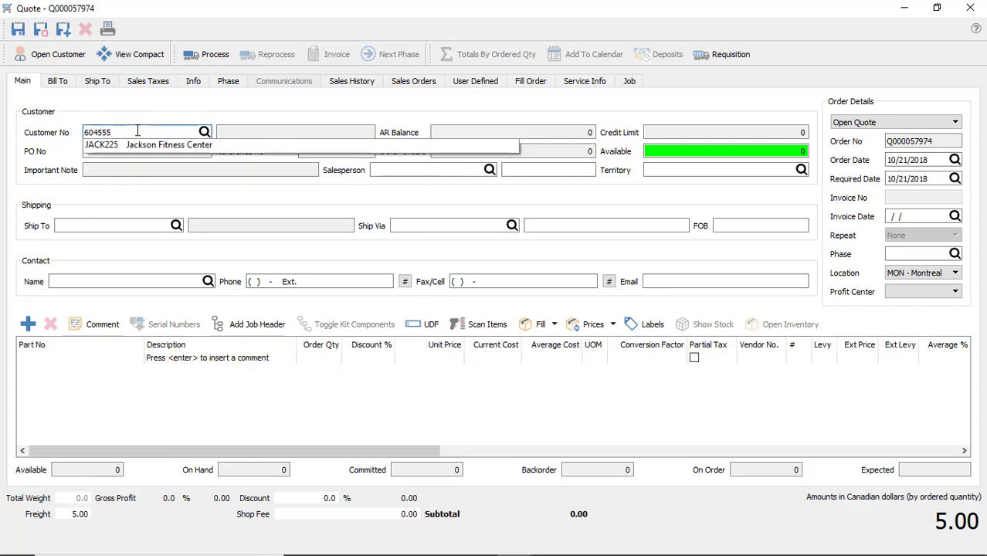
pyautogui.press('BackSpace')
pyautogui.press('BackSpace')
pyautogui.press('BackSpace')
pyautogui.press('BackSpace')
pyautogui.press('BackSpace')
pyautogui.press('BackSpace')
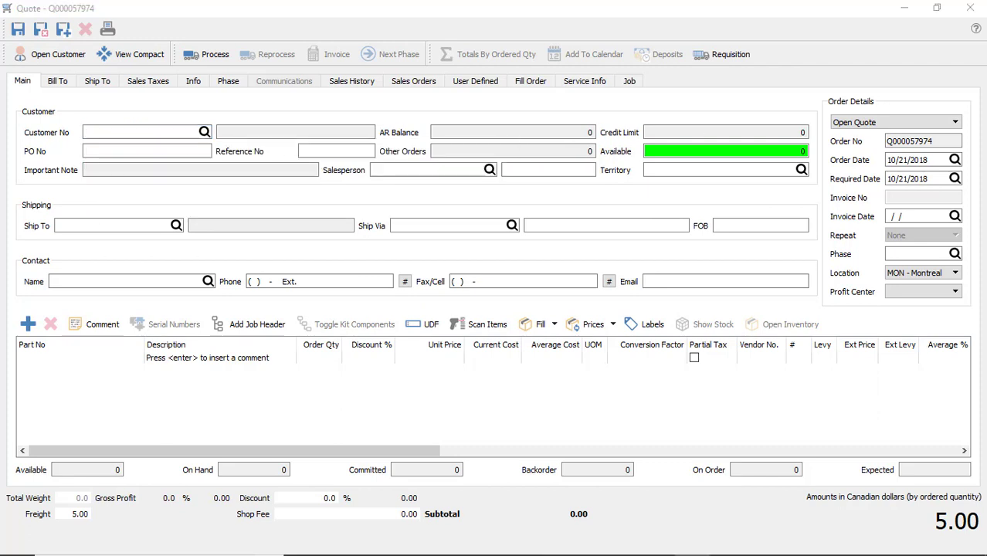
# Search for the quote's customer by the city RICHMOND, and clear the entry.
pyautogui.click(165, 133)
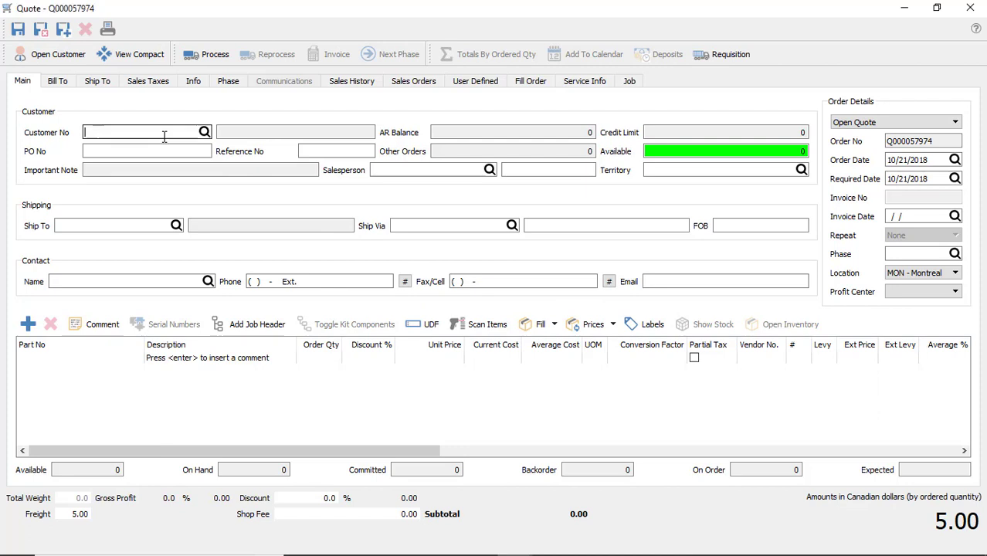
pyautogui.write('RICHM')
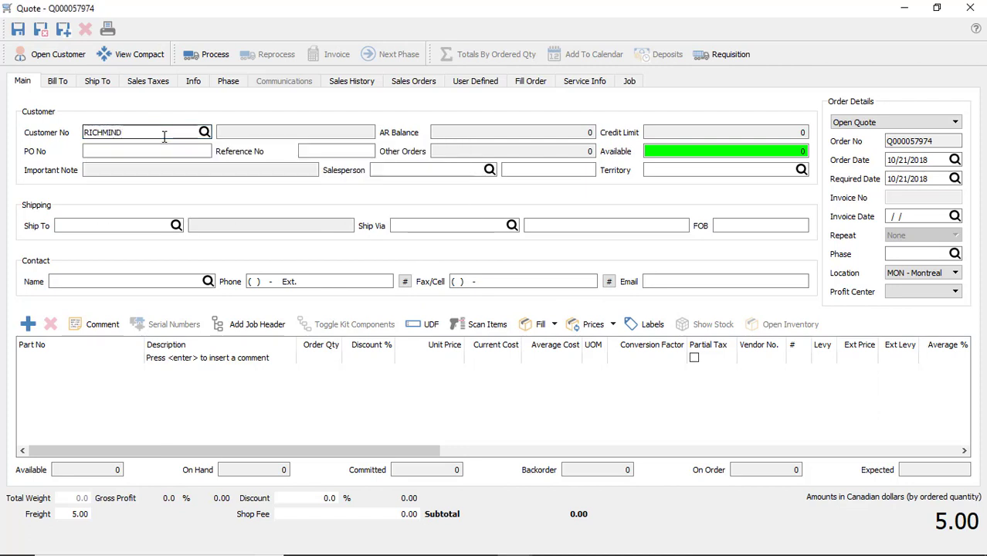
pyautogui.write('IND')
pyautogui.press('BackSpace')
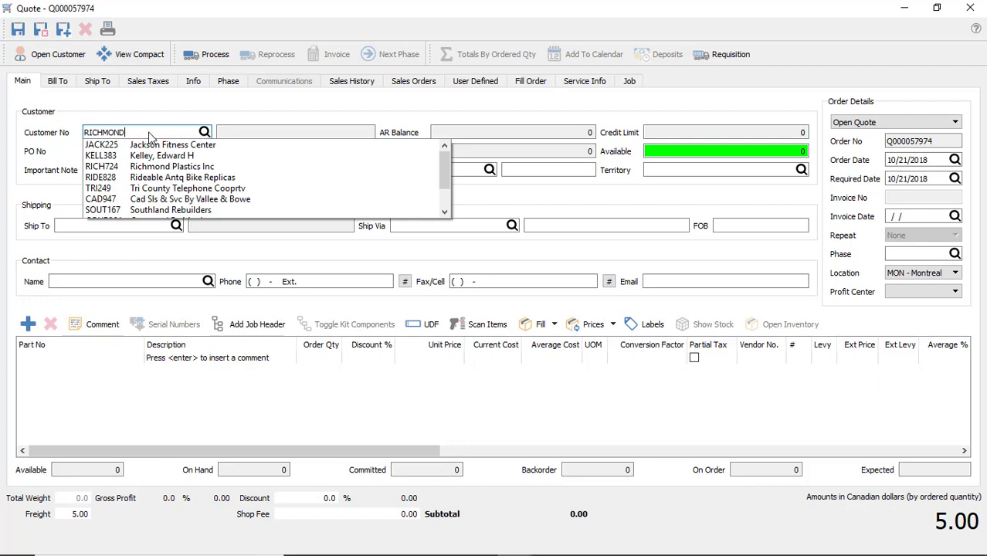
pyautogui.press('Escape')
pyautogui.press('Escape')
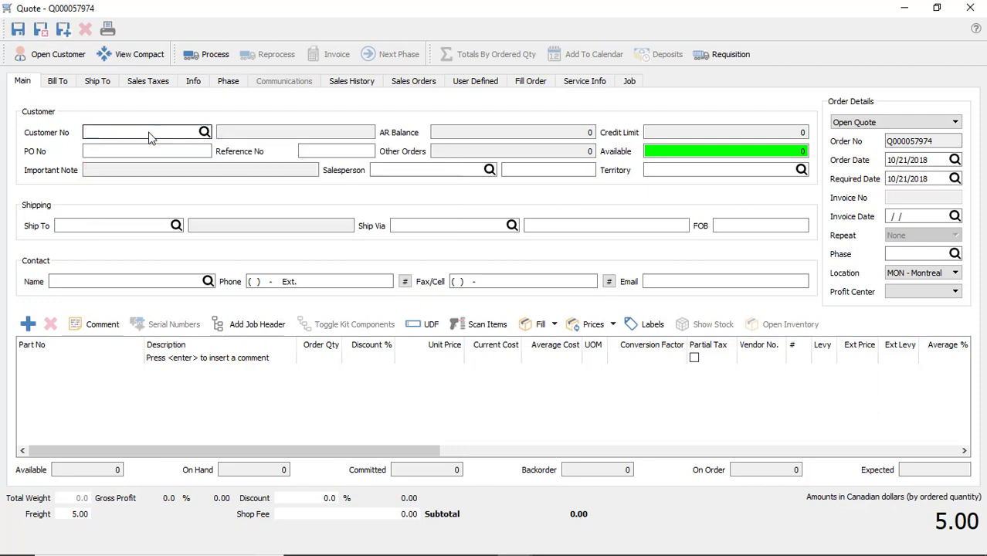
# Search for customers by two different first names, and view the second name's matches in the full customer list.
pyautogui.write('JOHN')
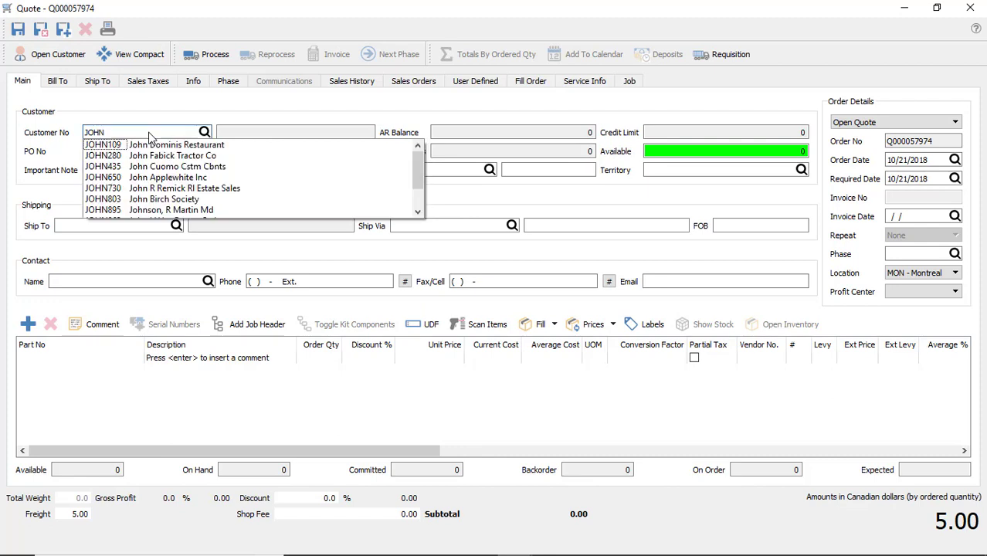
pyautogui.press('BackSpace')
pyautogui.press('BackSpace')
pyautogui.press('BackSpace')
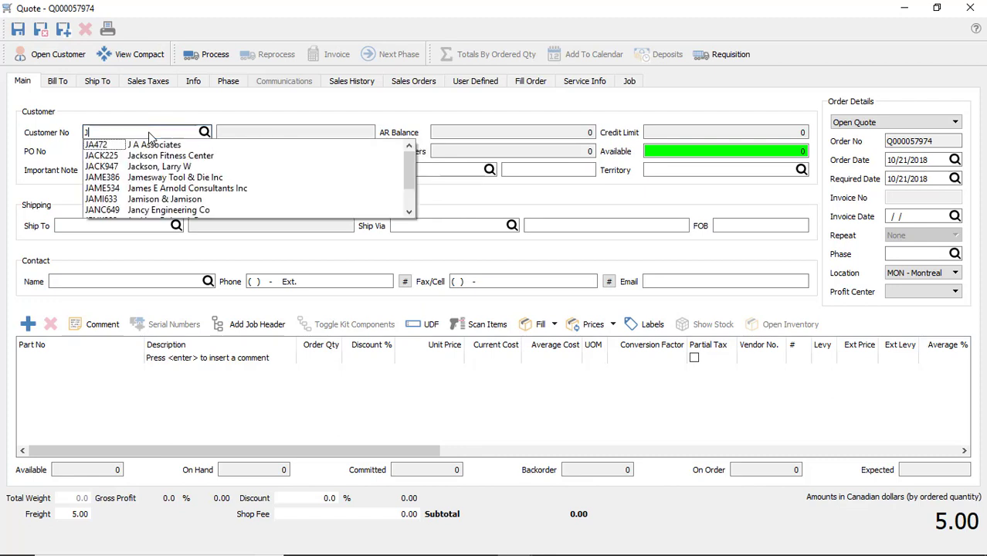
pyautogui.write('ASON')
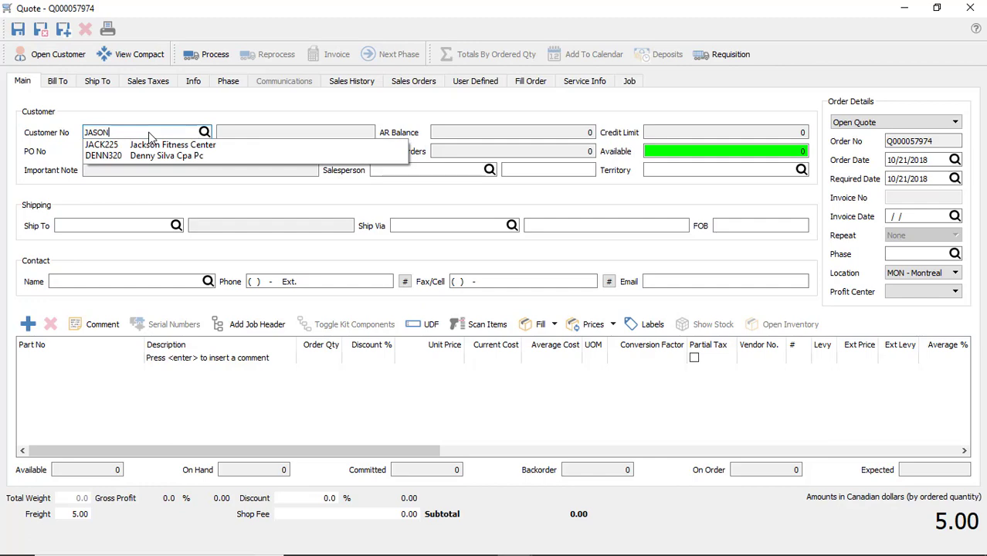
pyautogui.press('Return')
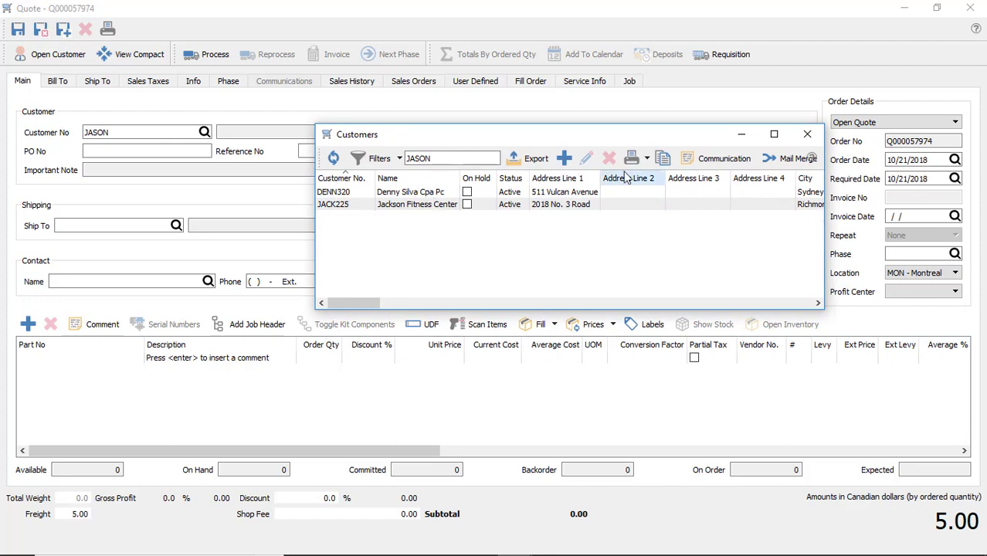
pyautogui.click(807, 134)
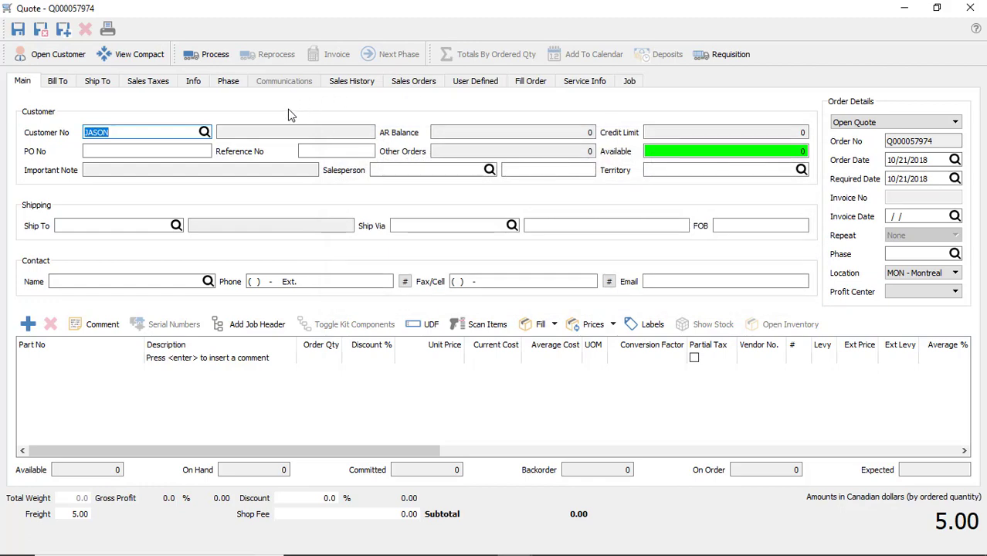
# Search for customers by the city TORONTO, browse the matches in the full customer list, and clear the entry.
pyautogui.write('TORONTO')
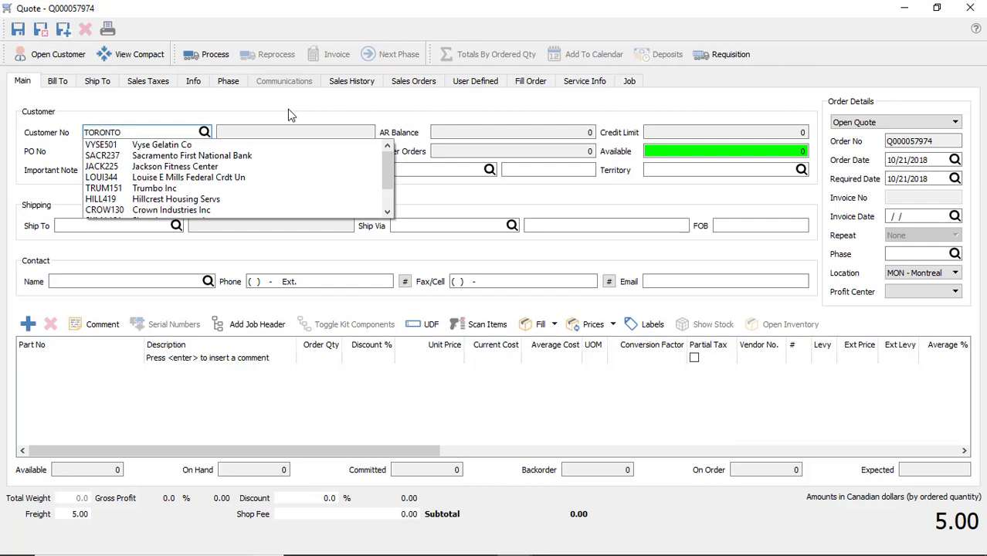
pyautogui.press('Return')
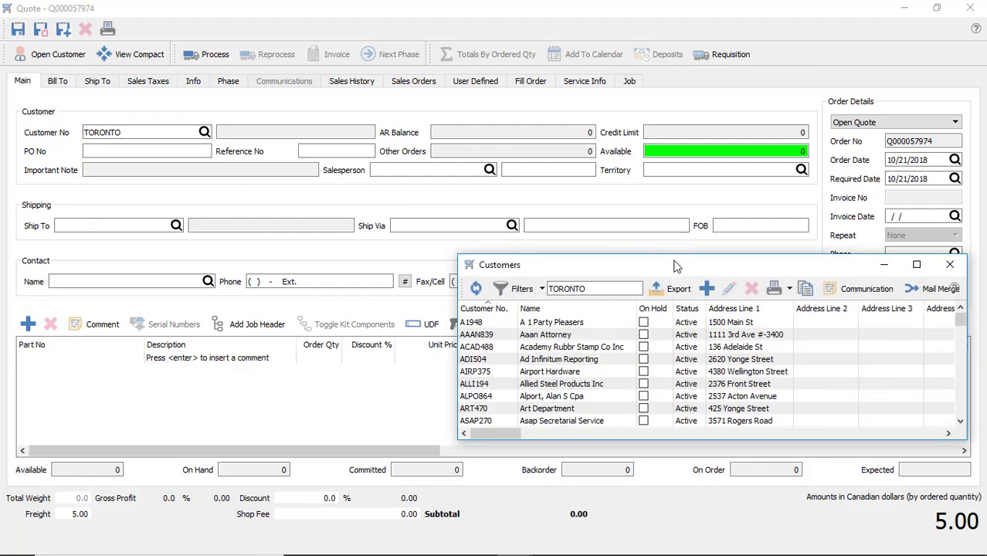
pyautogui.moveTo(675, 267); pyautogui.dragTo(578, 159)
pyautogui.scroll(-4, 663, 287)
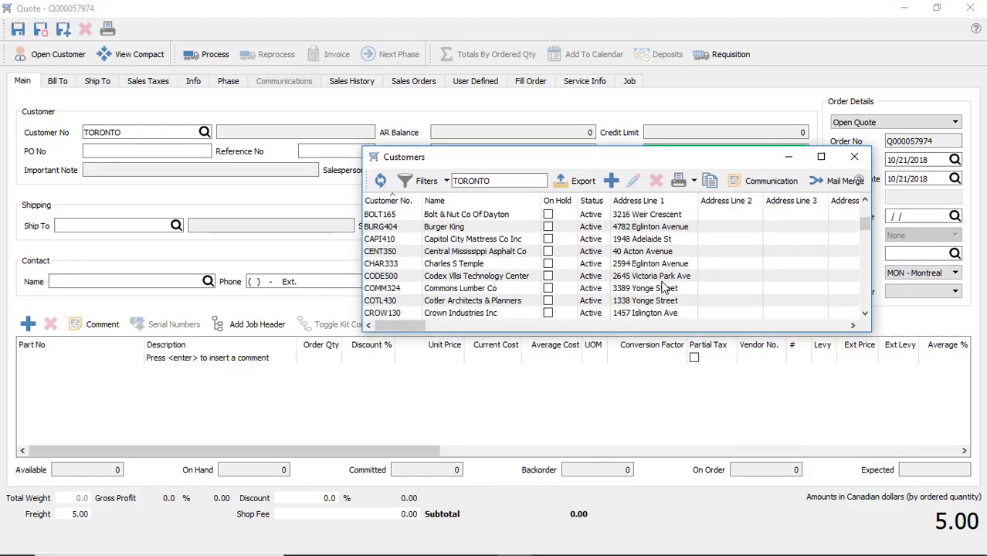
pyautogui.scroll(-3, 662, 287)
pyautogui.scroll(8, 660, 288)
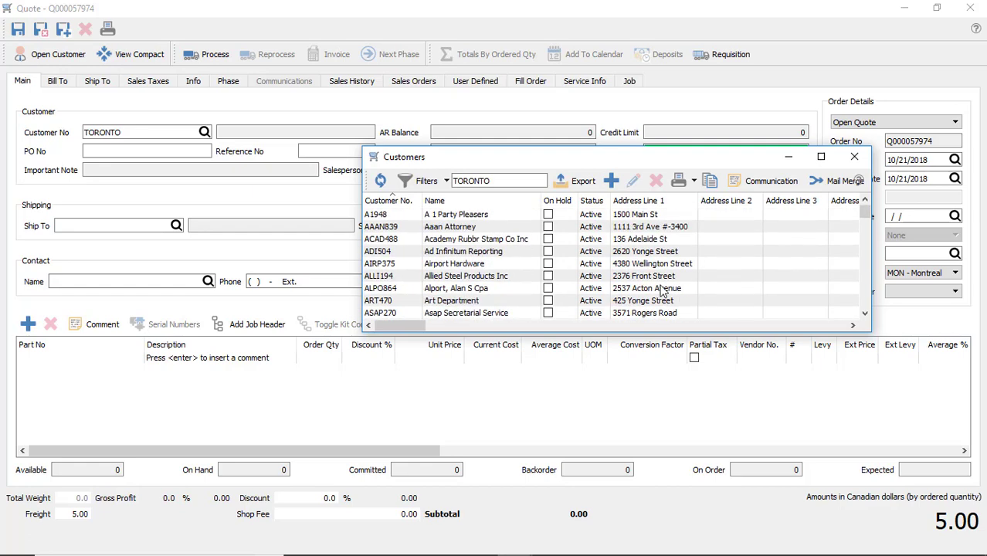
pyautogui.click(853, 158)
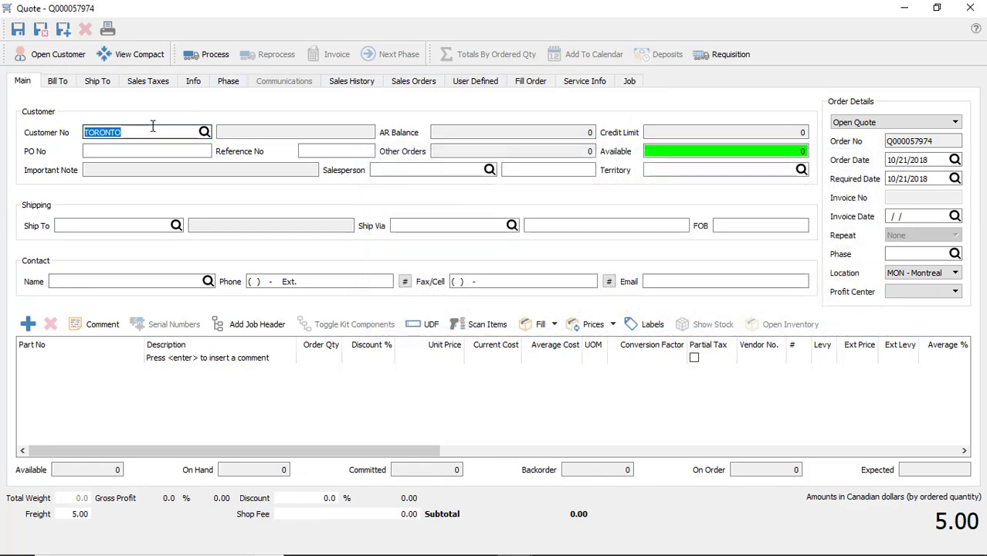
pyautogui.press('BackSpace')
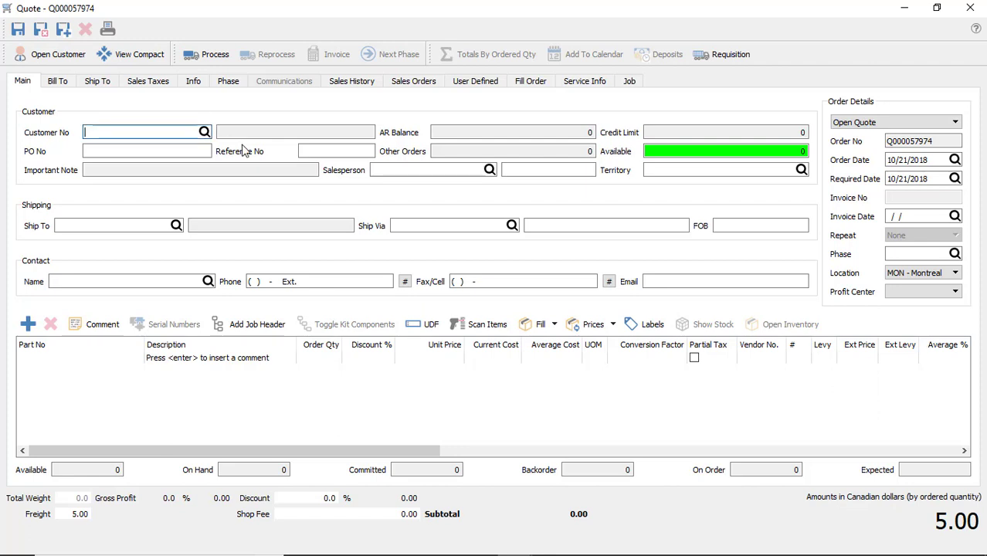
# Find and assign Jackson Fitness Center as the quote's customer, and acknowledge its alerts.
pyautogui.write('JAC')
pyautogui.click(191, 146)
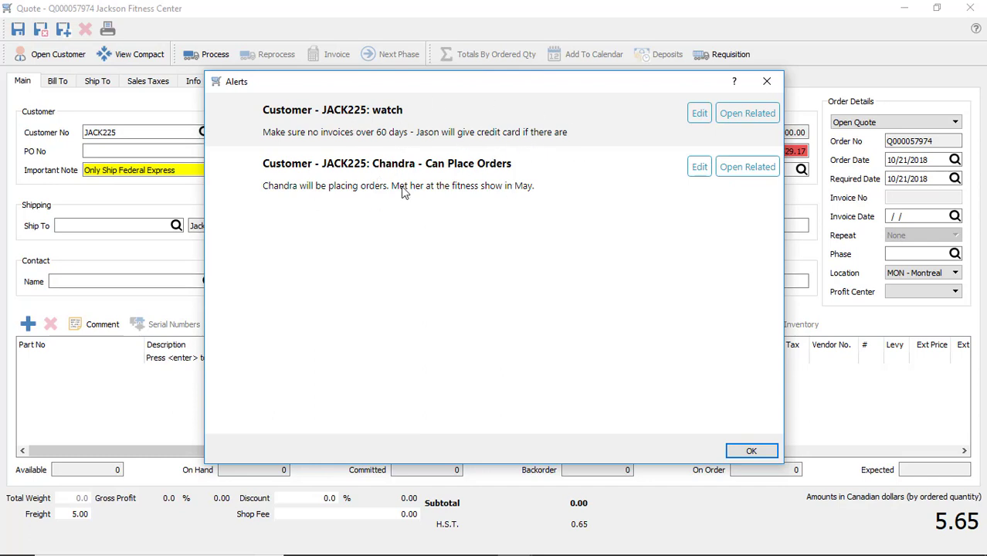
pyautogui.click(751, 452)
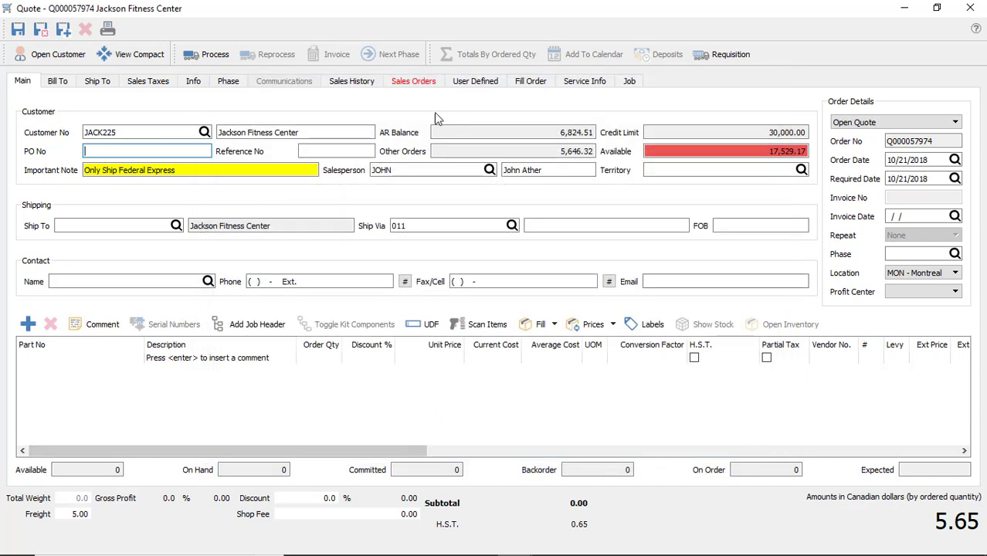
# Review the customer's account information on the quote and the open receivables and address in the customer record.
pyautogui.click(202, 83)
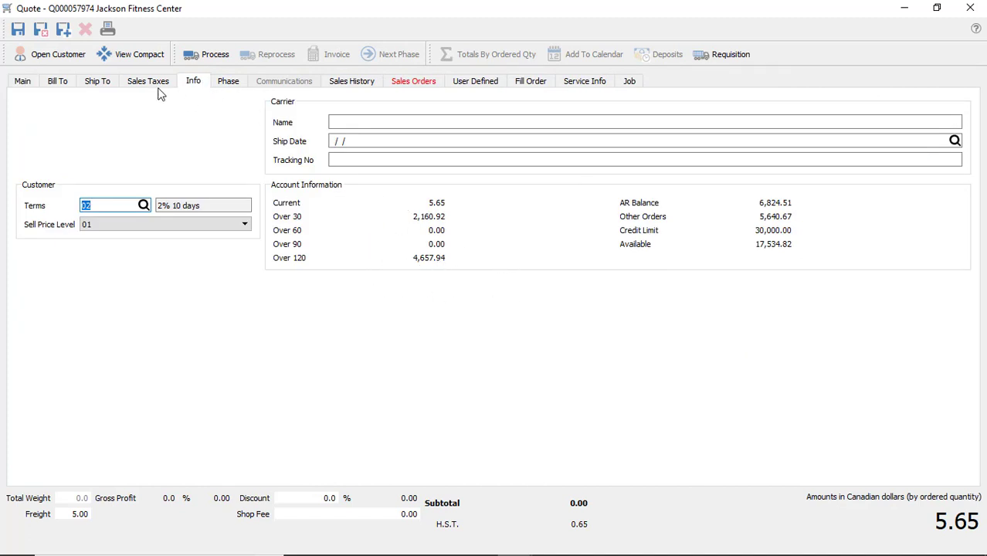
pyautogui.click(22, 81)
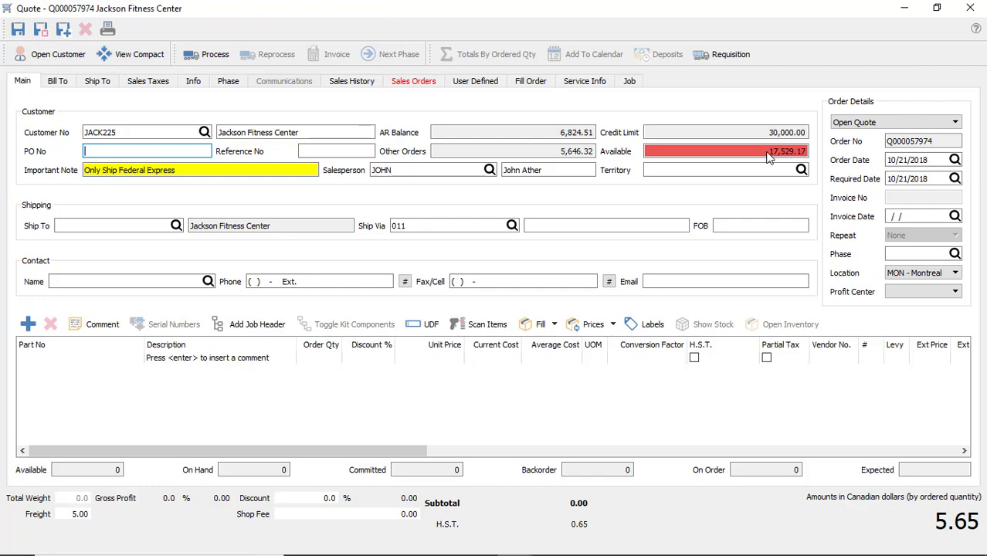
pyautogui.click(67, 60)
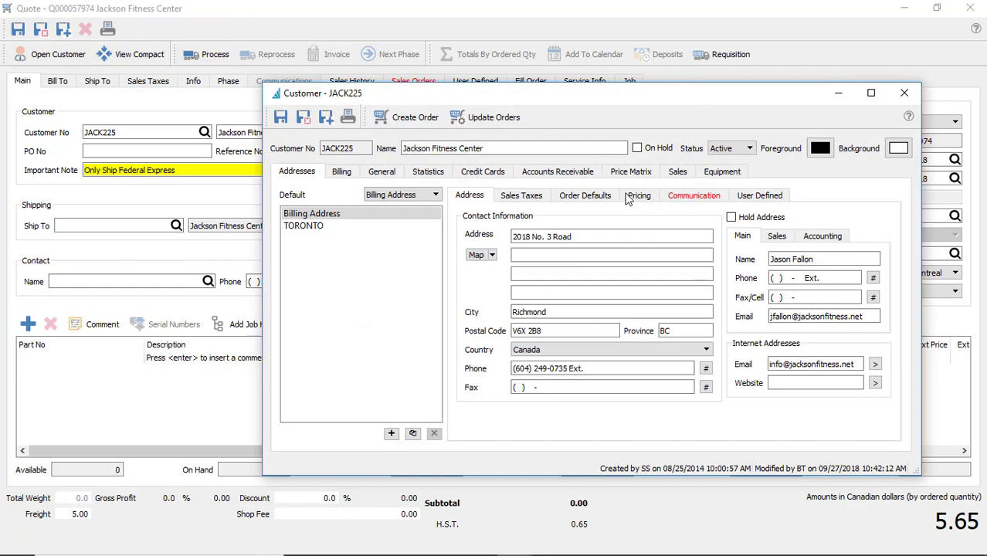
pyautogui.click(563, 176)
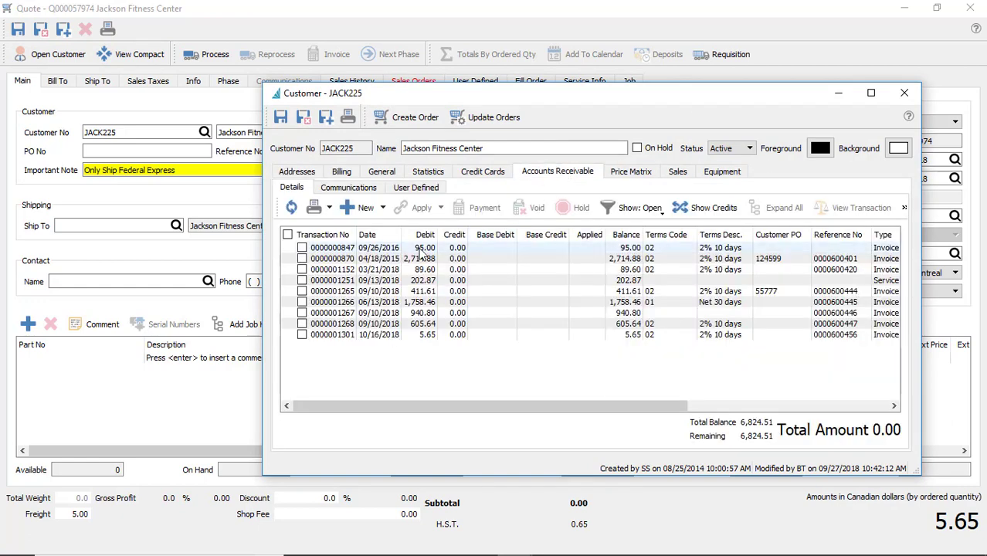
pyautogui.moveTo(403, 234); pyautogui.dragTo(489, 272)
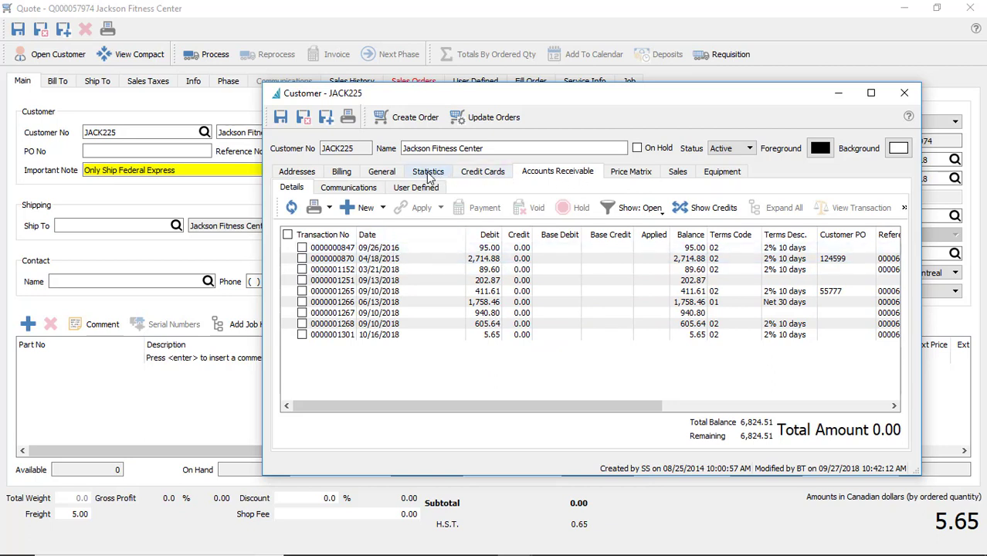
pyautogui.click(303, 172)
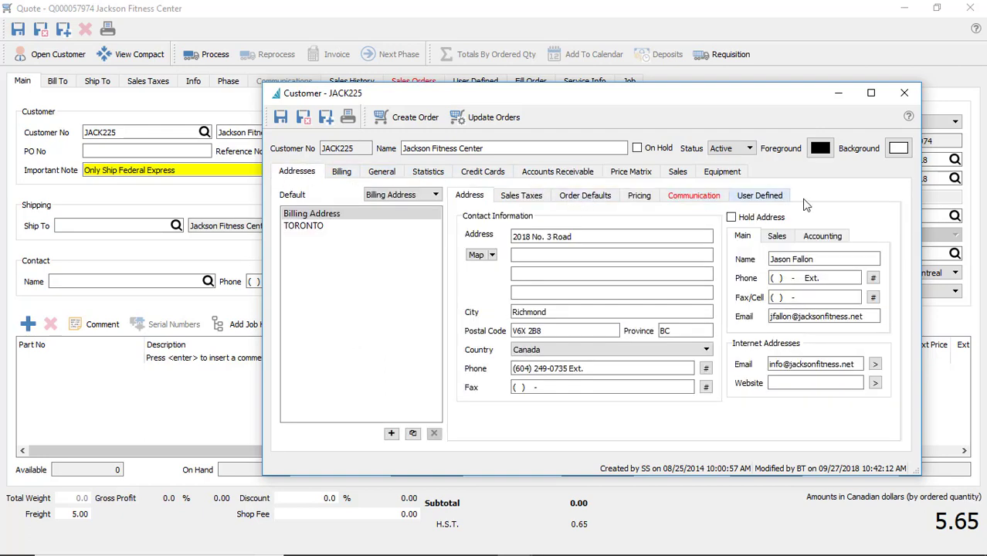
pyautogui.click(905, 94)
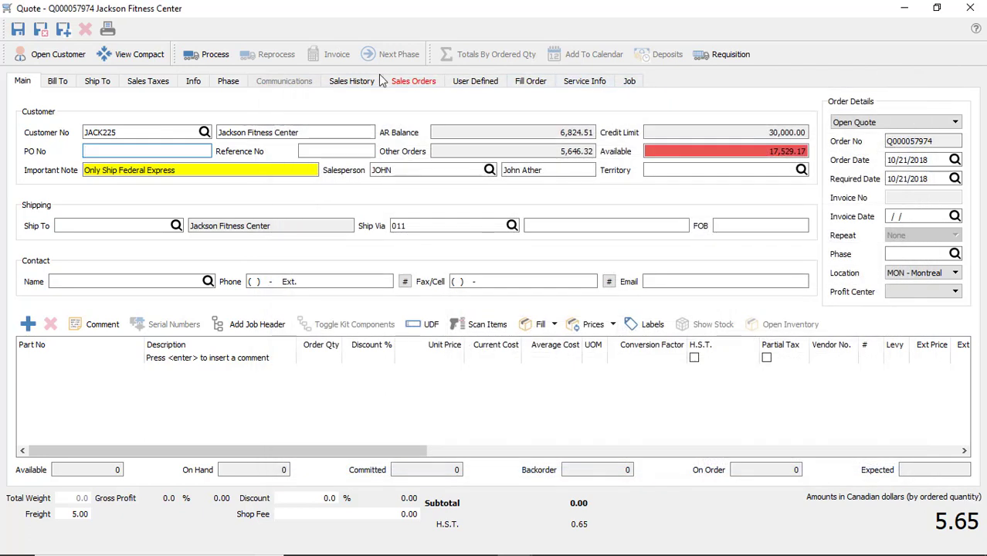
# Open the customer's sales history from the quote.
pyautogui.click(365, 80)
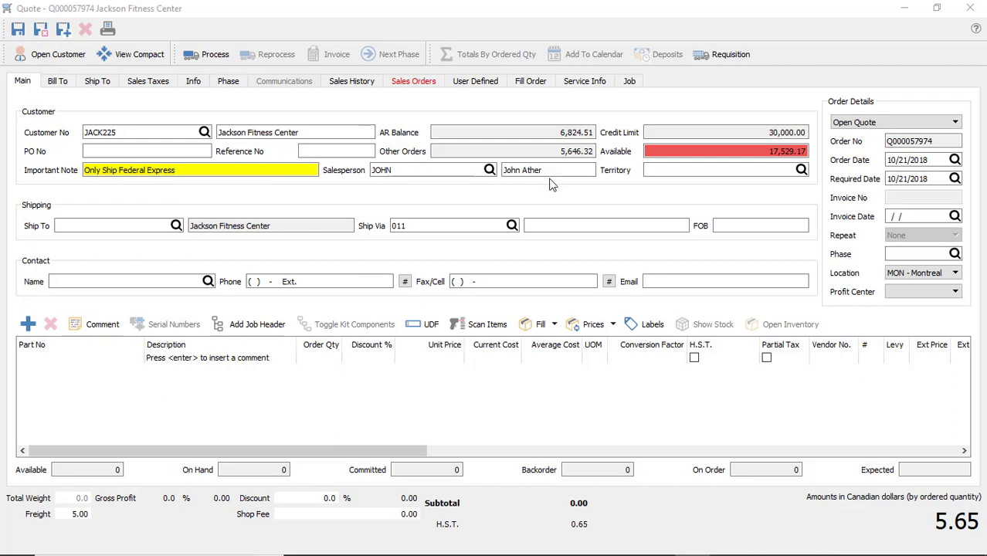
pyautogui.click(440, 175)
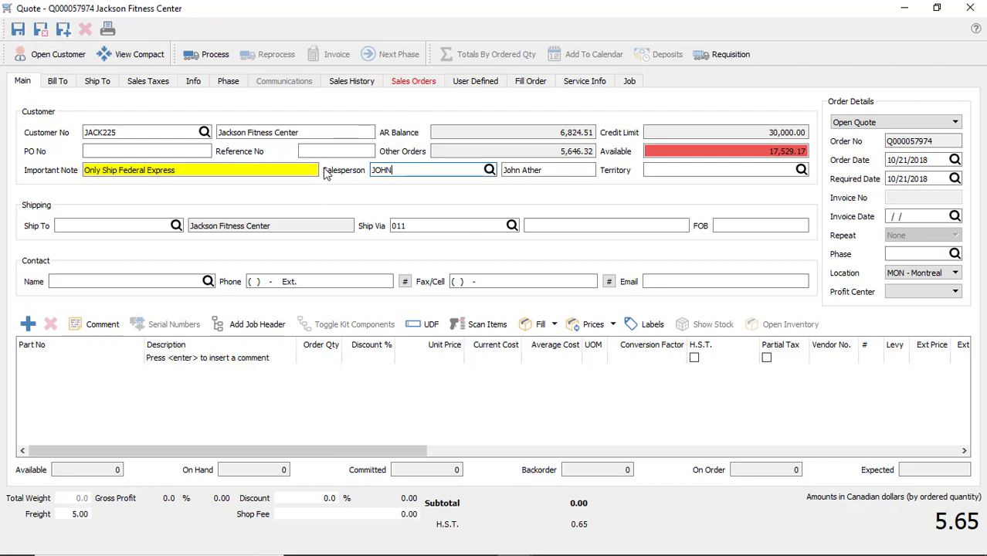
pyautogui.click(143, 137)
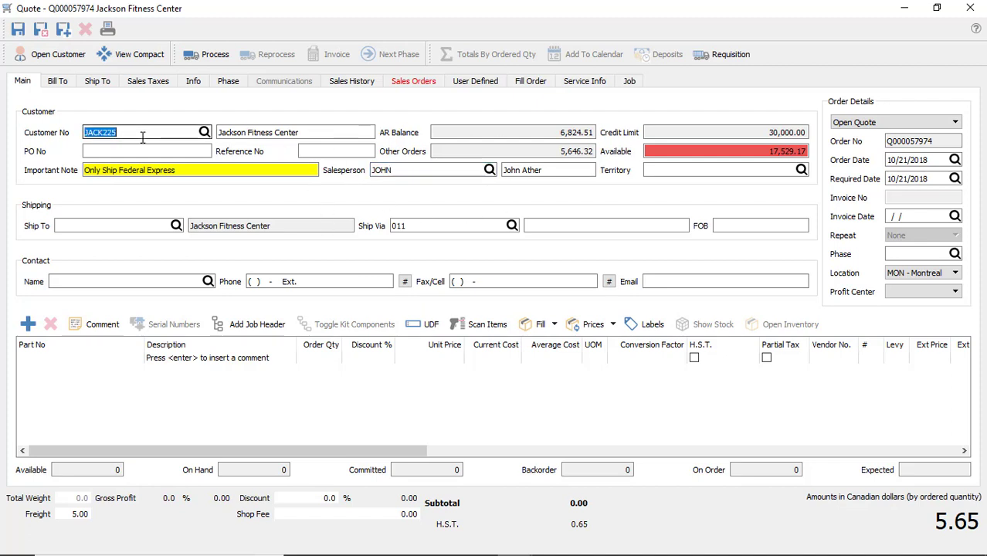
pyautogui.click(406, 171)
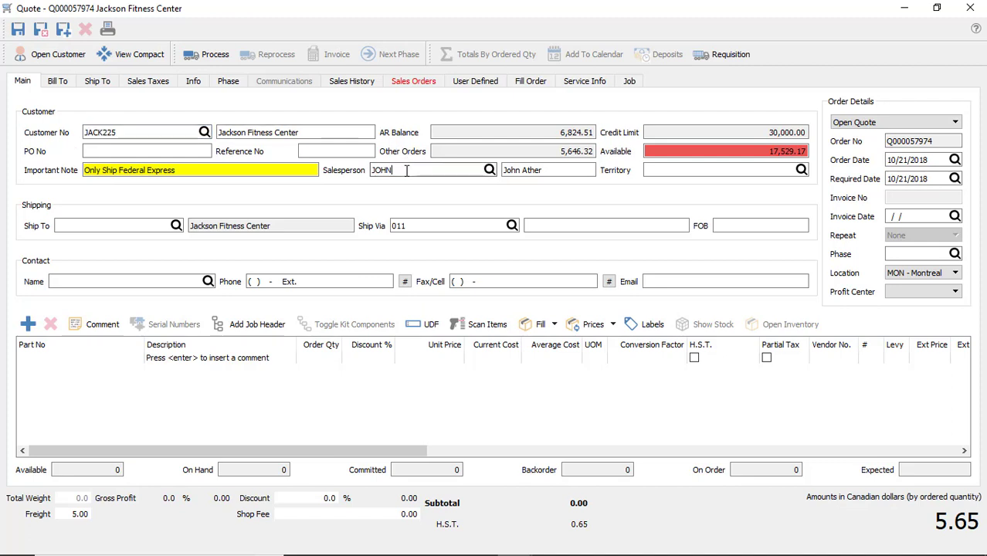
# Review the quote's salesperson and check the Important Note among the user-defined fields in the customer record.
pyautogui.click(412, 170)
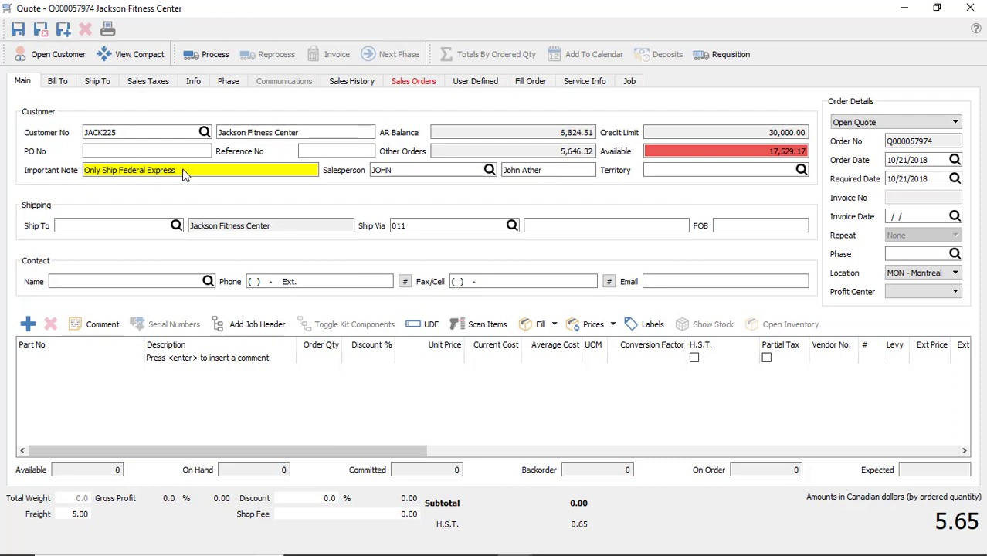
pyautogui.click(65, 61)
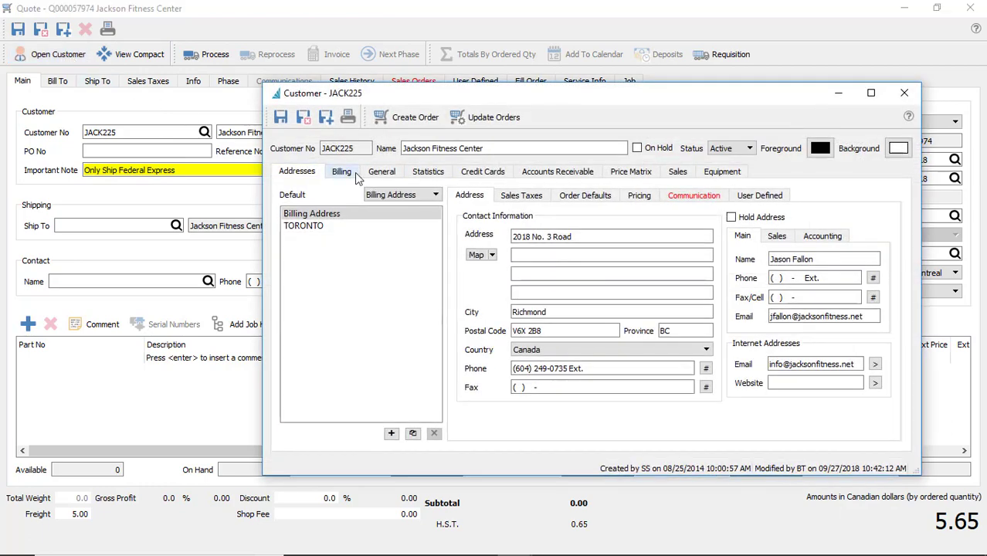
pyautogui.click(373, 173)
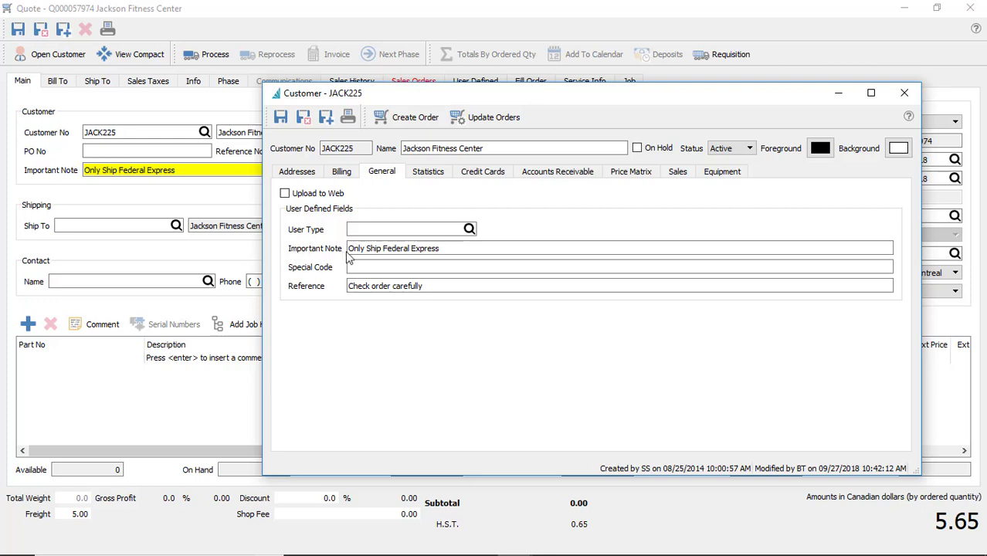
pyautogui.moveTo(450, 249); pyautogui.dragTo(336, 247)
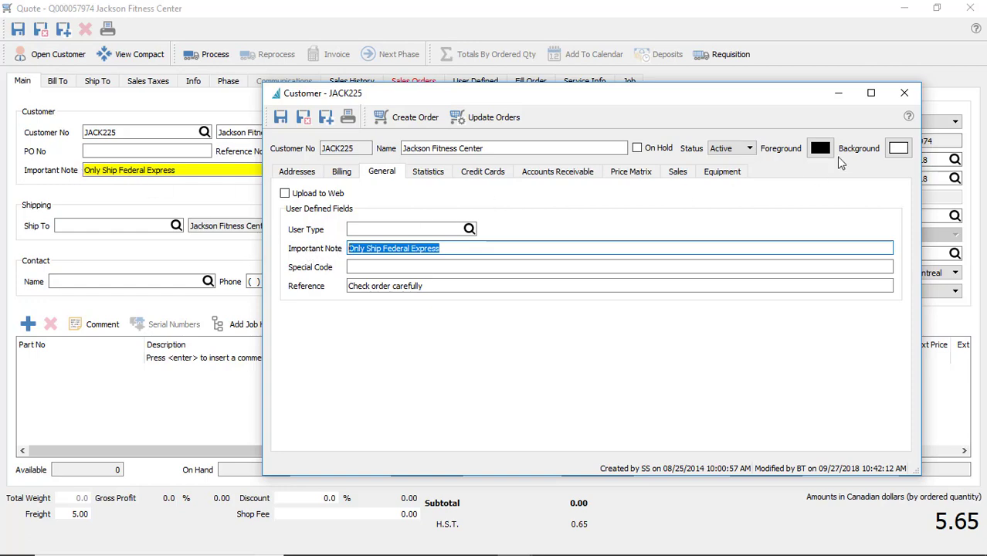
pyautogui.click(904, 93)
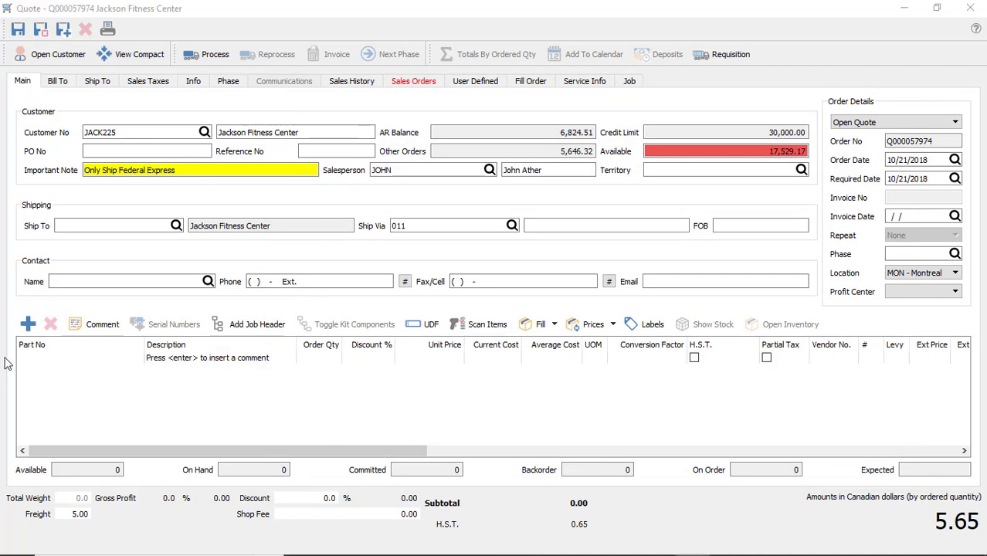
# Enter a contact's first name manually on the quote, checking the customer's contact list along the way.
pyautogui.click(162, 281)
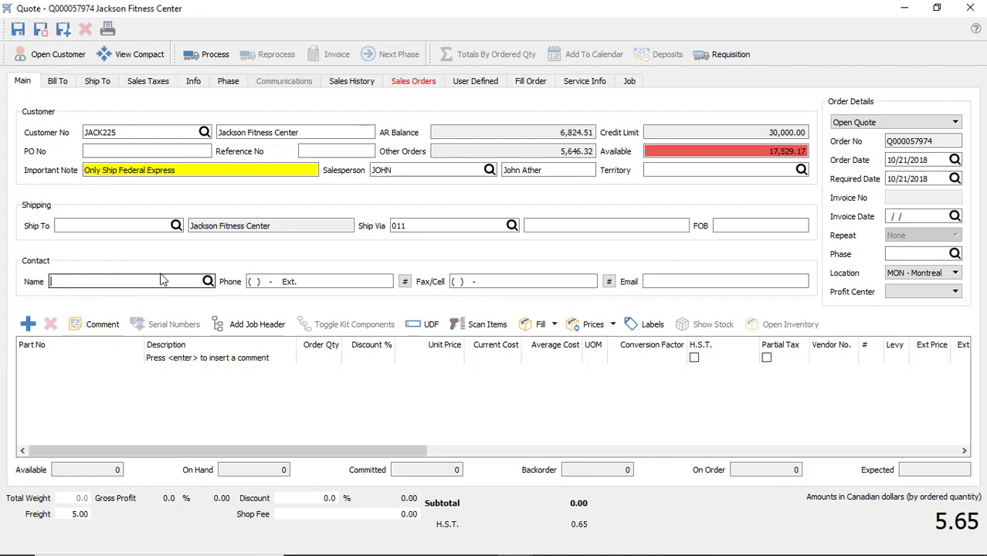
pyautogui.write('S')
pyautogui.click(208, 281)
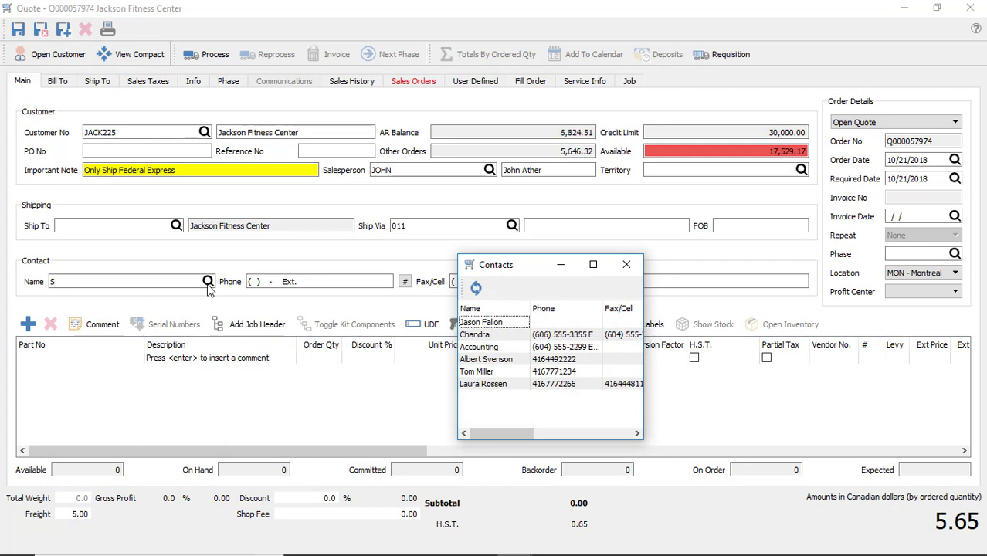
pyautogui.click(167, 280)
pyautogui.write('ally')
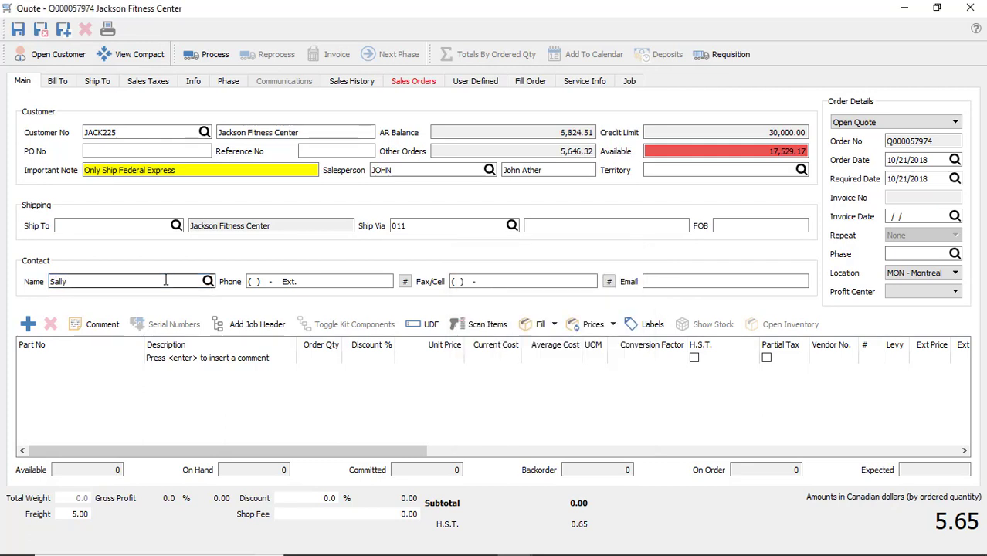
pyautogui.press('Tab')
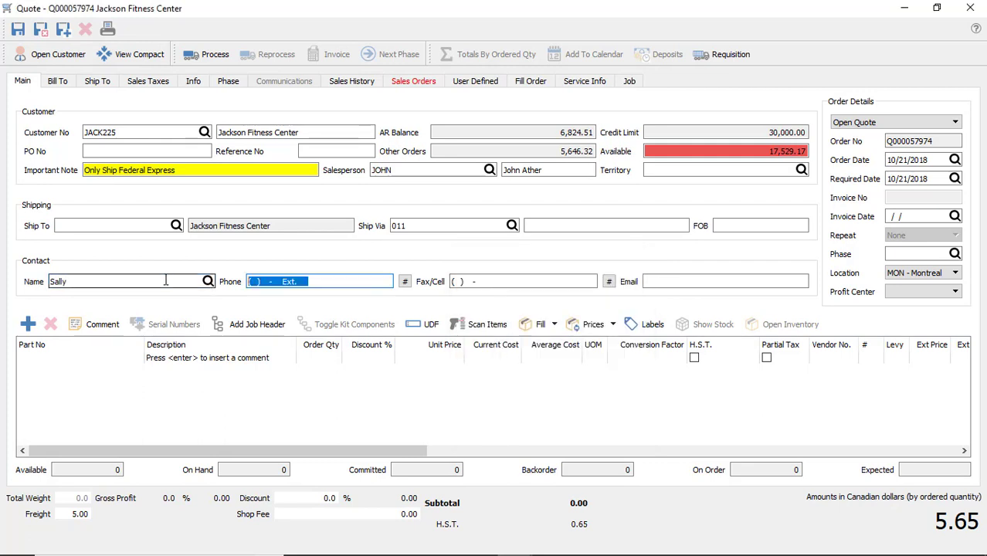
# Fill in the quote's contact details with the last shipping contact in the customer's contact list, widening the list to show all columns.
pyautogui.click(208, 281)
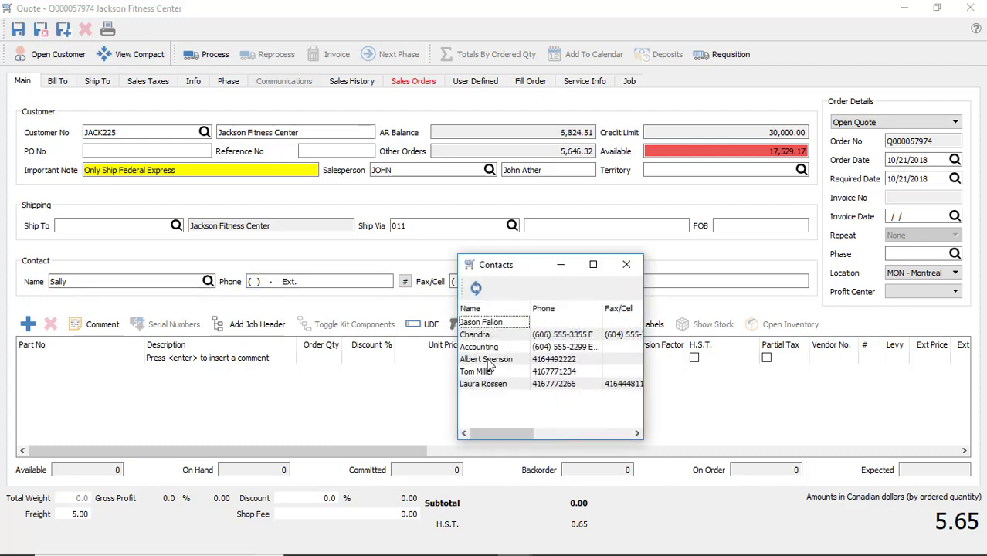
pyautogui.click(488, 363)
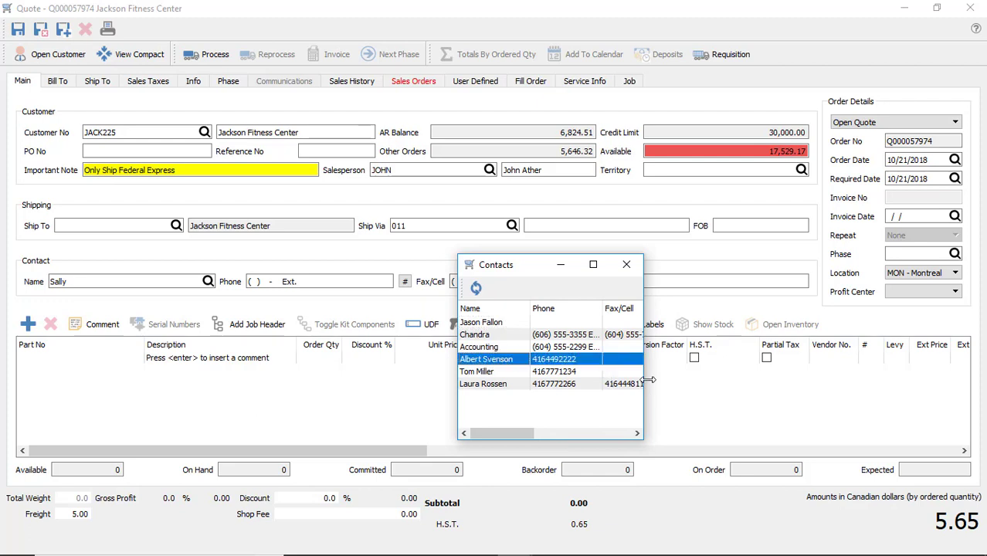
pyautogui.moveTo(643, 385); pyautogui.dragTo(825, 396)
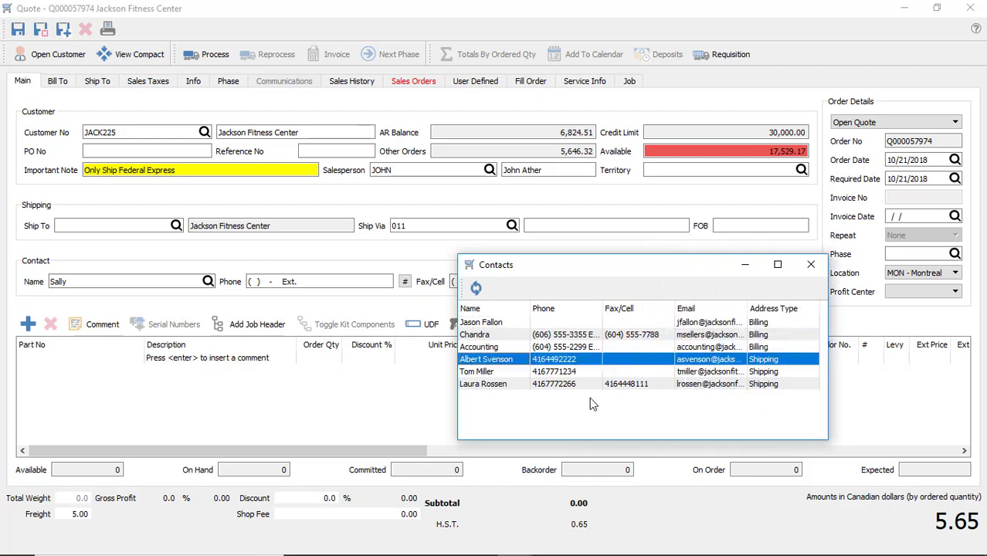
pyautogui.doubleClick(483, 383)
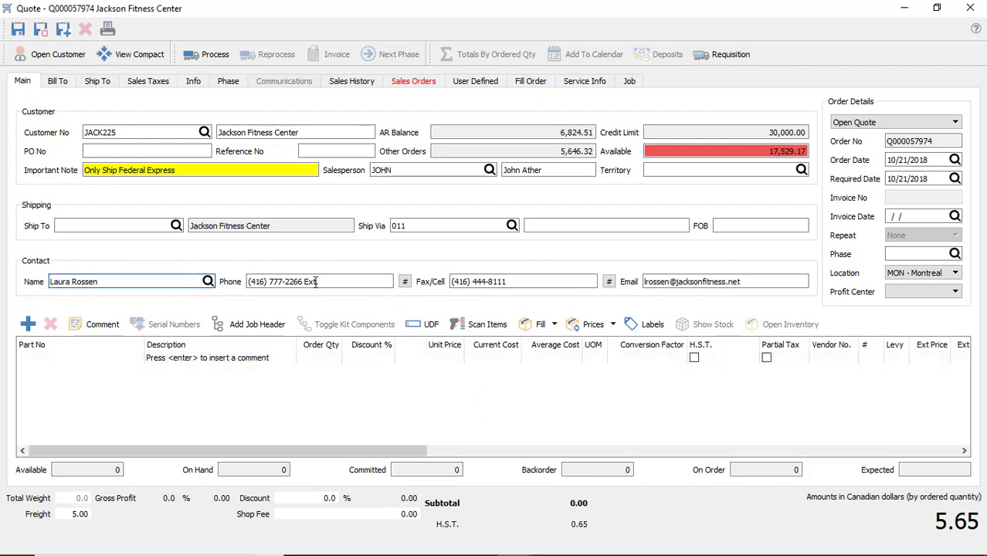
pyautogui.click(755, 281)
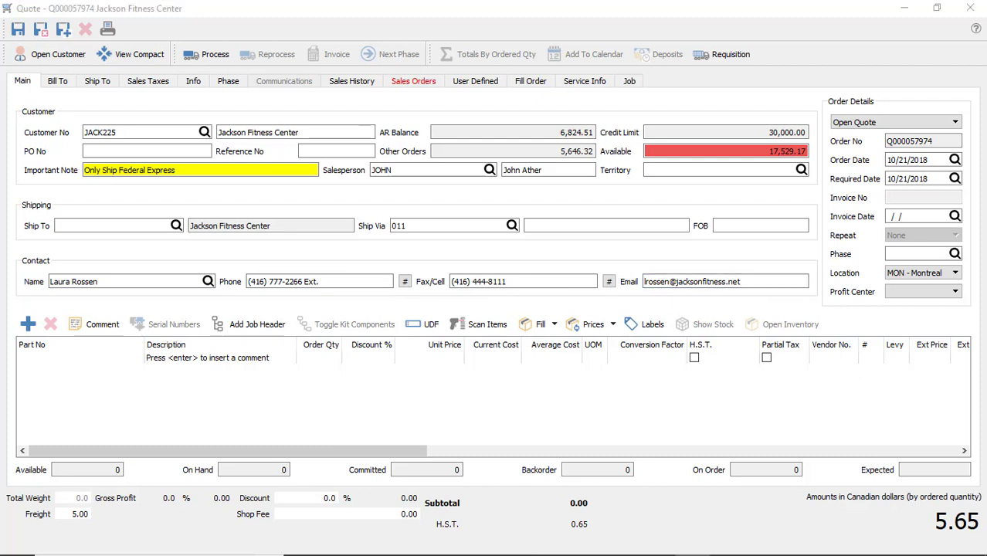
# Review the available location and profit center options in the order details without changing them.
pyautogui.click(920, 275)
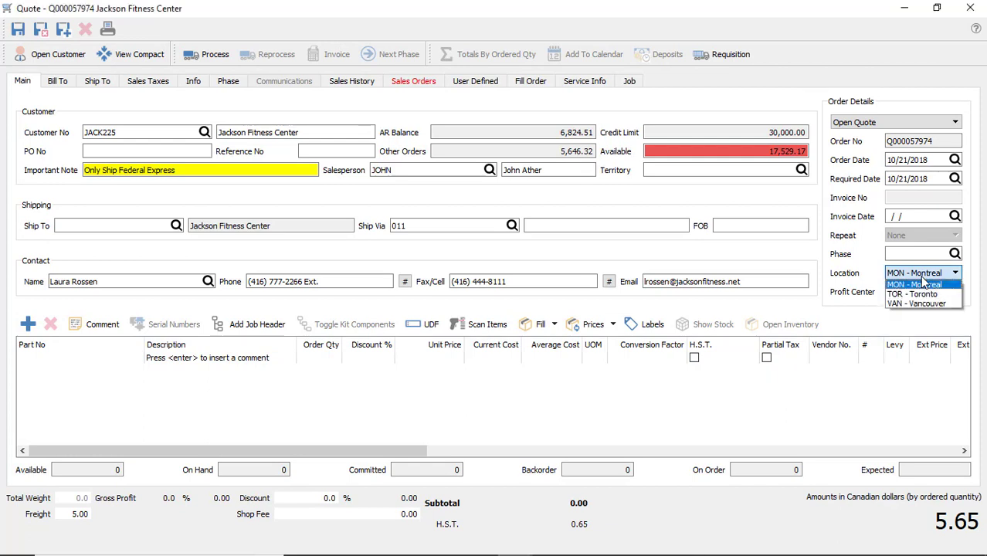
pyautogui.click(921, 275)
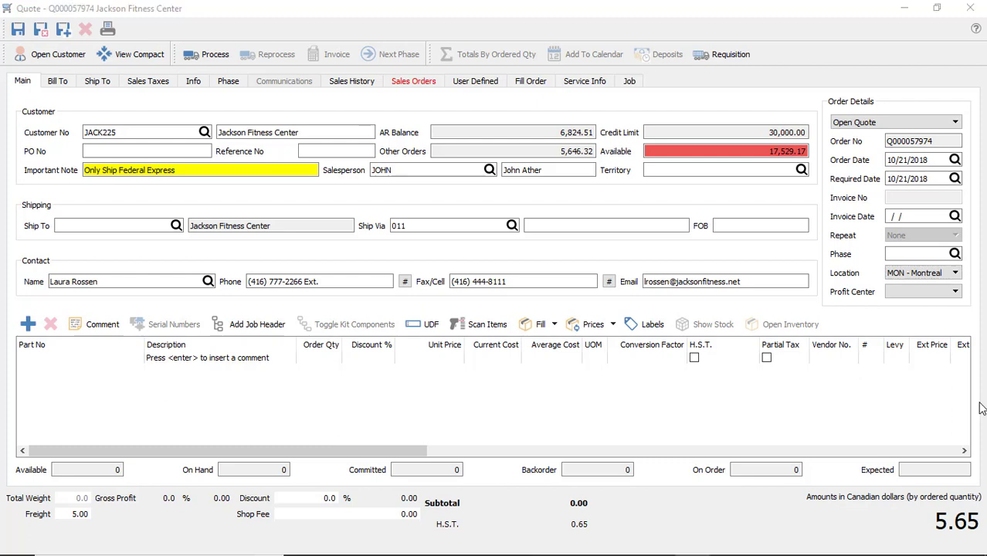
pyautogui.click(914, 298)
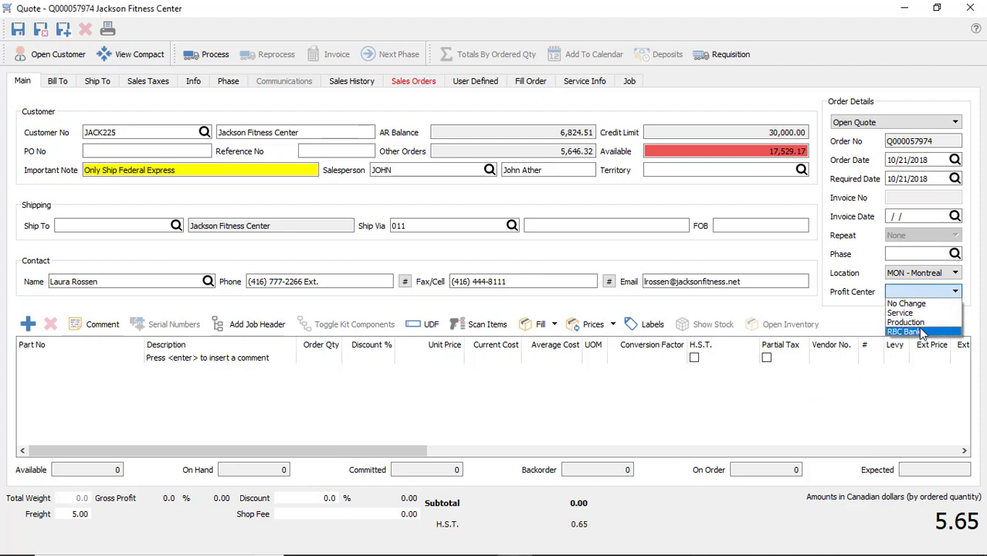
pyautogui.click(897, 294)
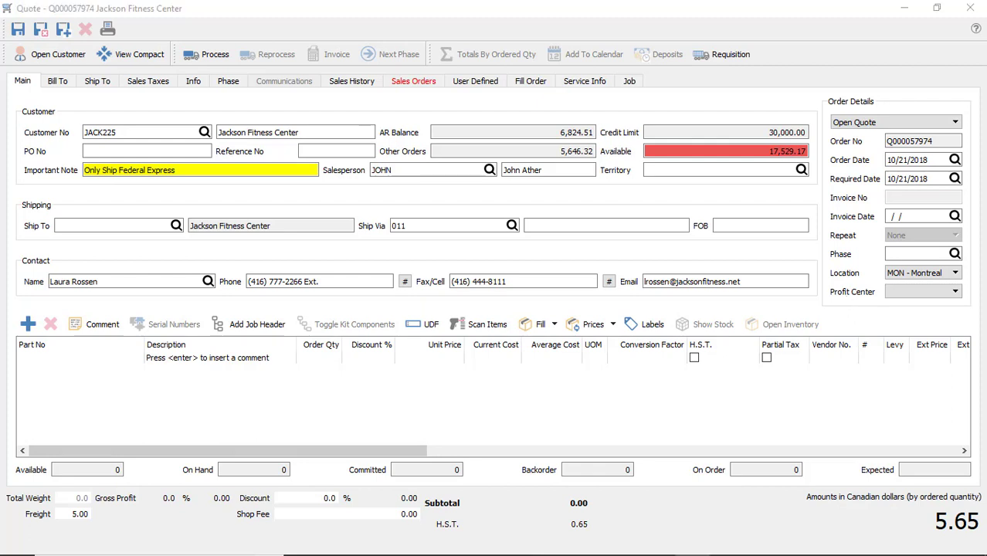
# Add part SCH2004, Schiek 2004 Lifting Belt Neon, as the first line item of the quote.
pyautogui.click(162, 357)
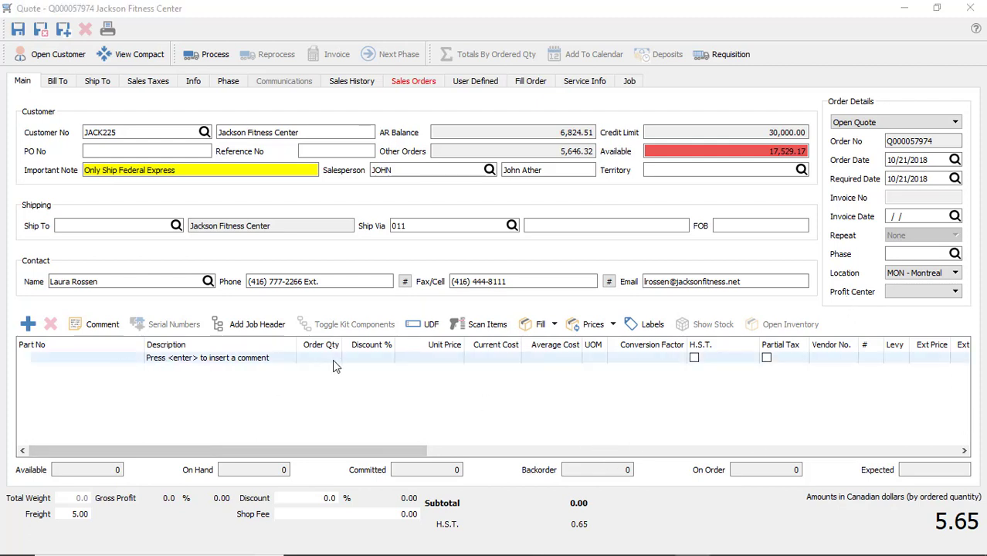
pyautogui.click(85, 357)
pyautogui.write('VA  /')
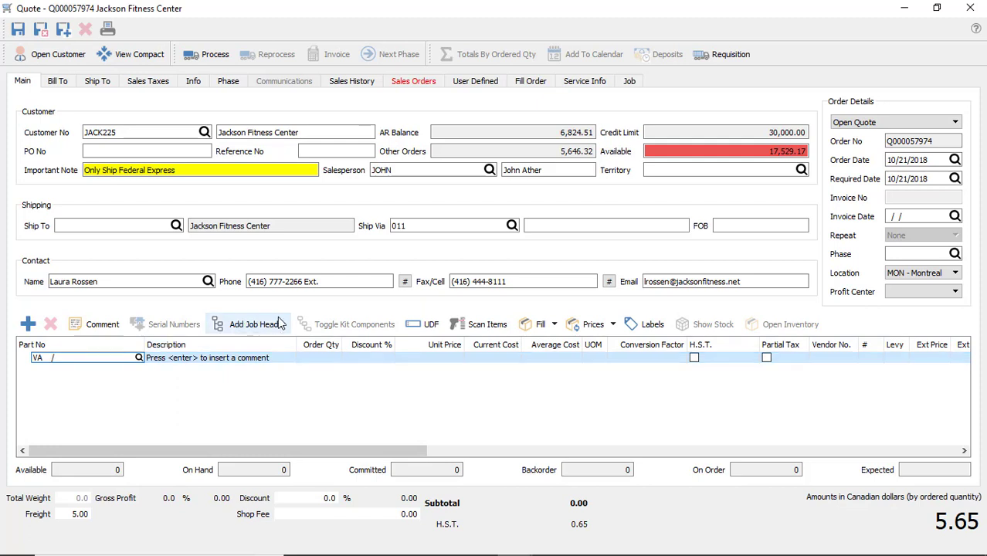
pyautogui.write('S')
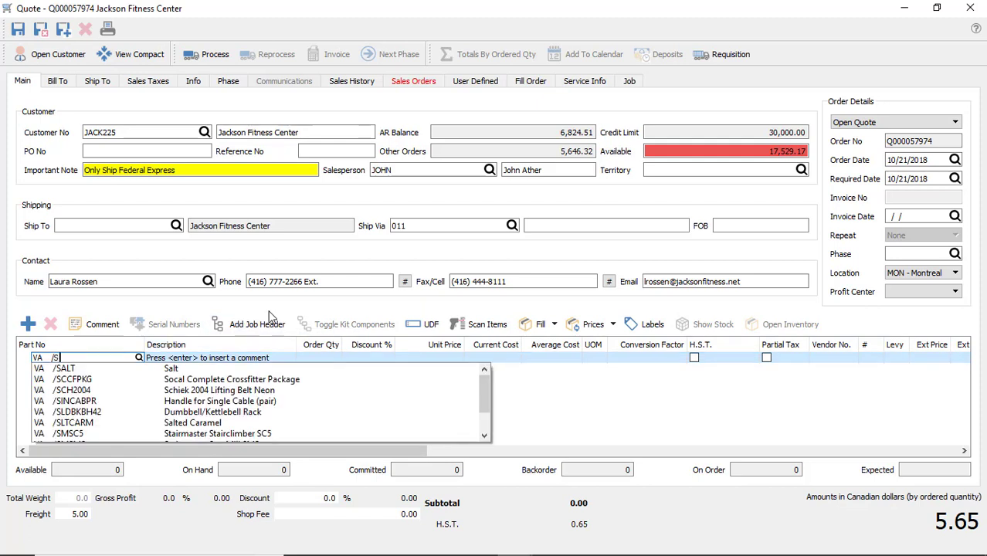
pyautogui.click(250, 392)
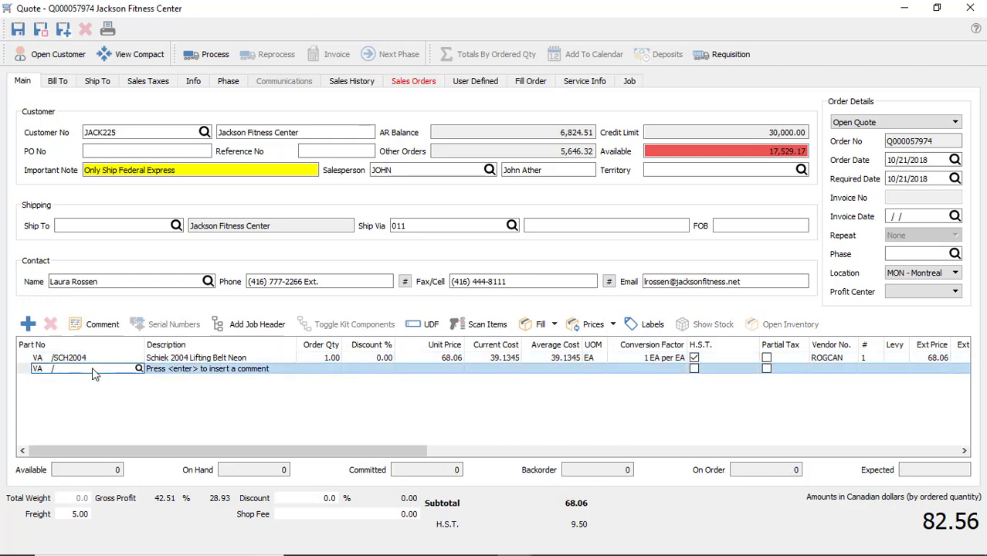
# Add the National Pushup Bars (NATPUBA) and the Cross Box Squat Stand with Chin Bar 92" (CBSS092SB) as line items.
pyautogui.write('NATPUBA')
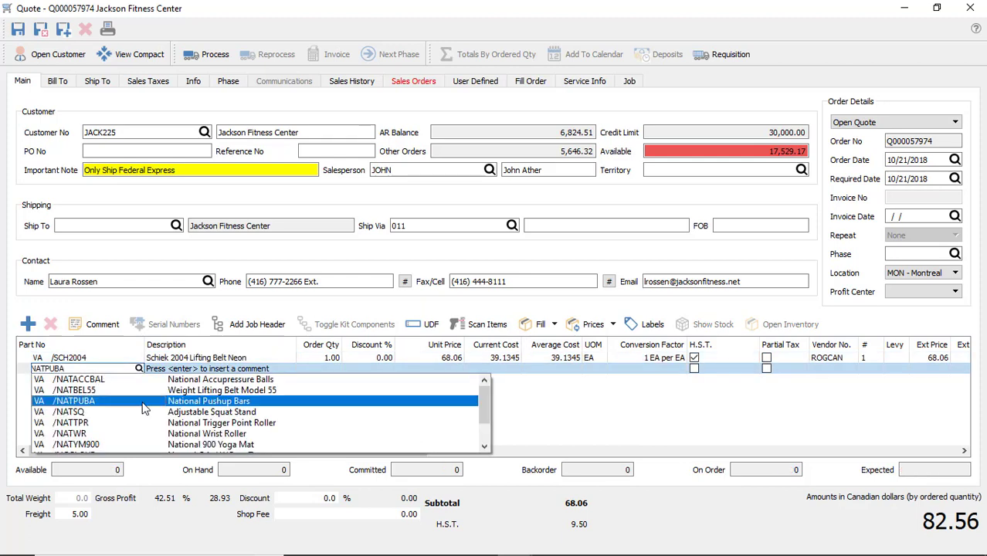
pyautogui.click(144, 408)
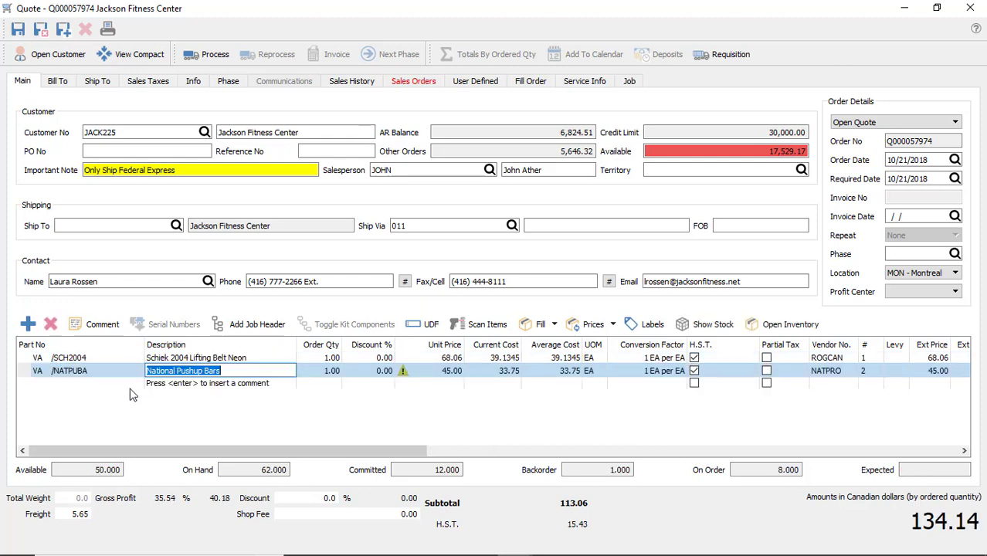
pyautogui.write('Z')
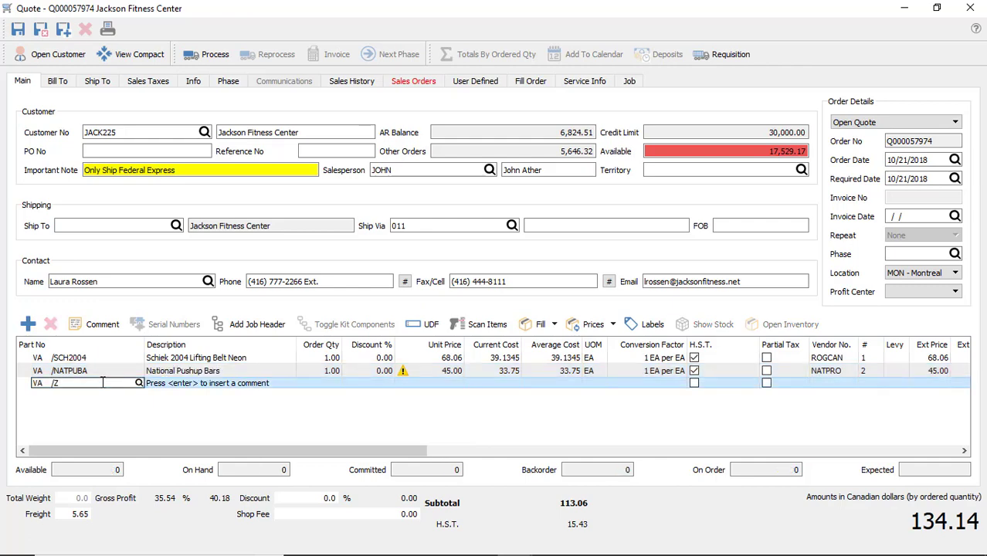
pyautogui.write('CB')
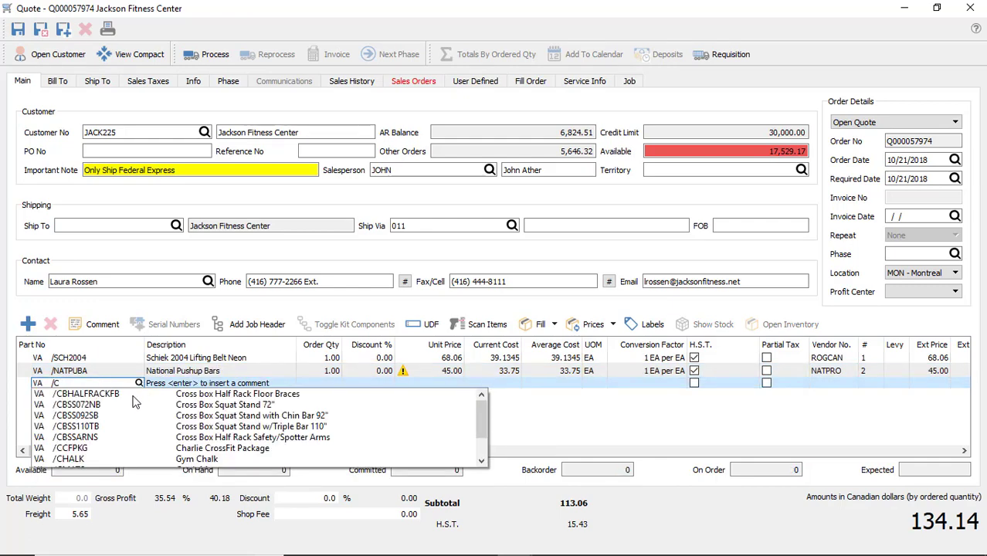
pyautogui.click(140, 408)
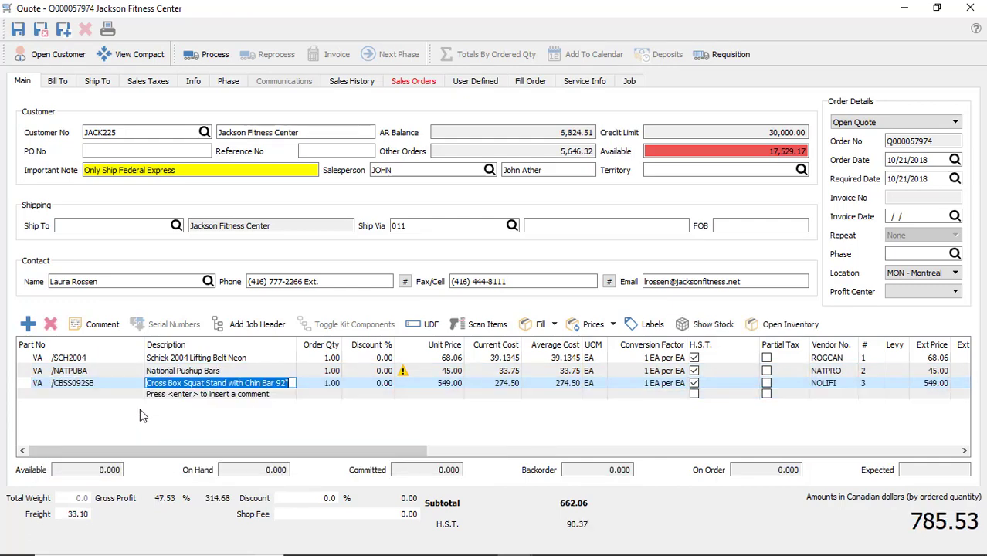
# Examine the available, on-hand, committed, backorder and on-order quantities for the quote's line items, and the price warning on the National Pushup Bars.
pyautogui.click(128, 358)
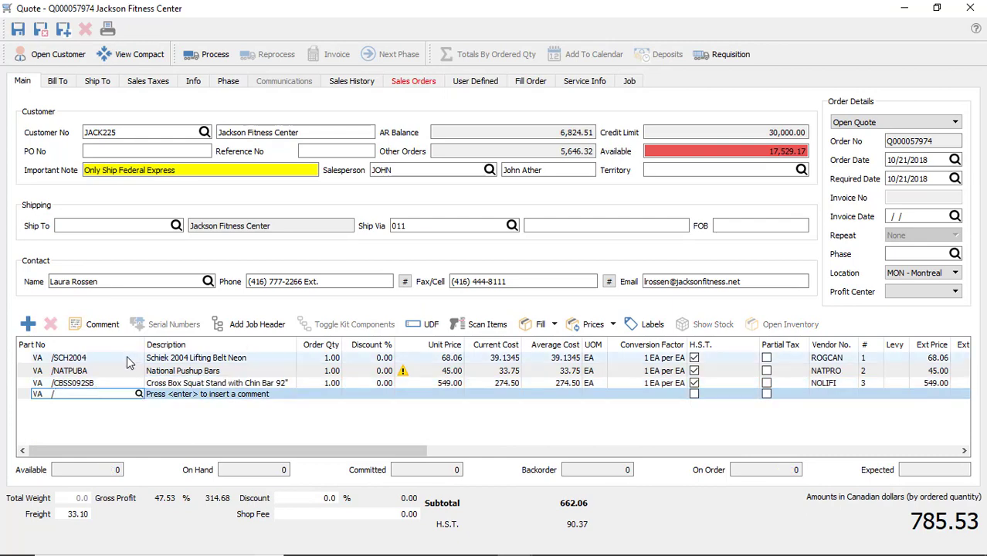
pyautogui.click(215, 370)
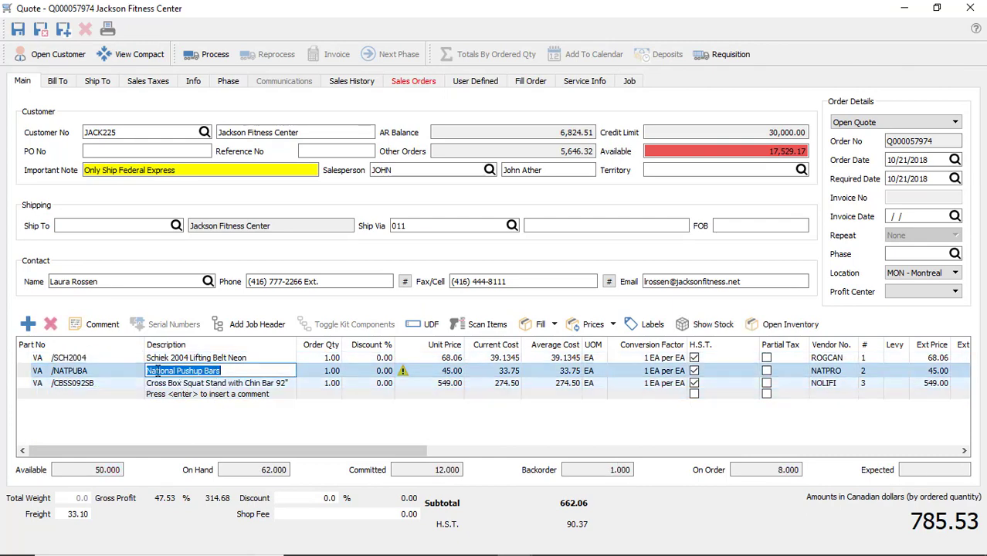
pyautogui.click(109, 470)
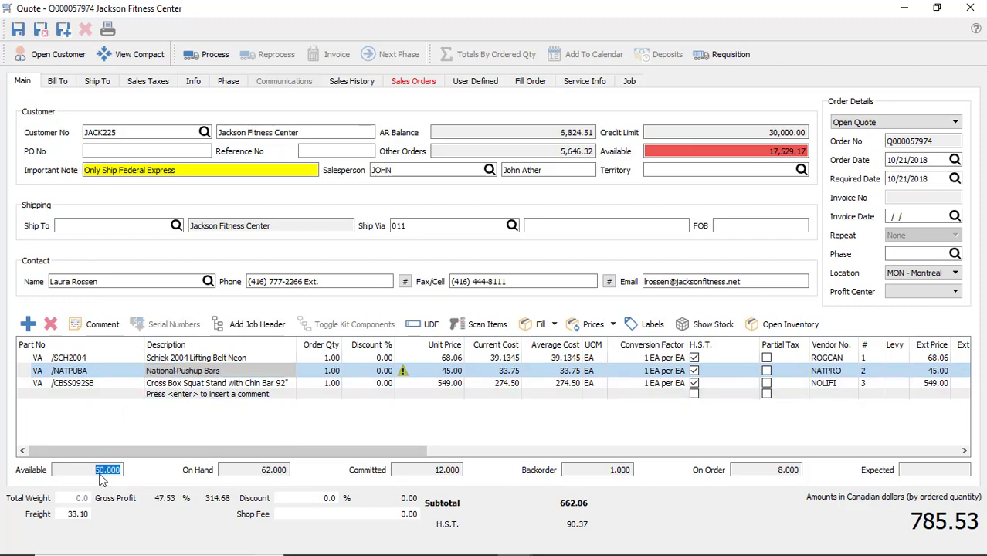
pyautogui.click(251, 470)
pyautogui.click(413, 471)
pyautogui.click(586, 469)
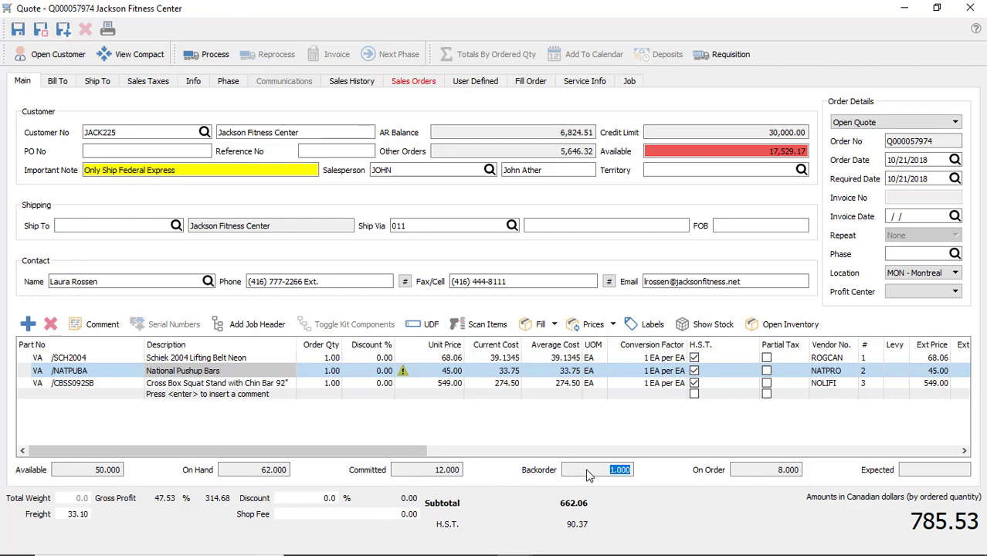
pyautogui.click(745, 475)
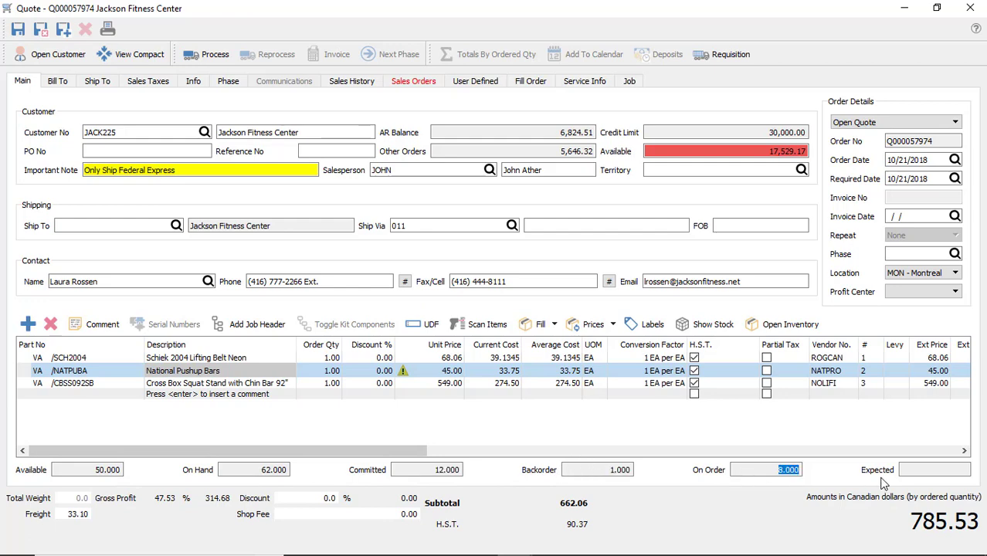
pyautogui.click(136, 384)
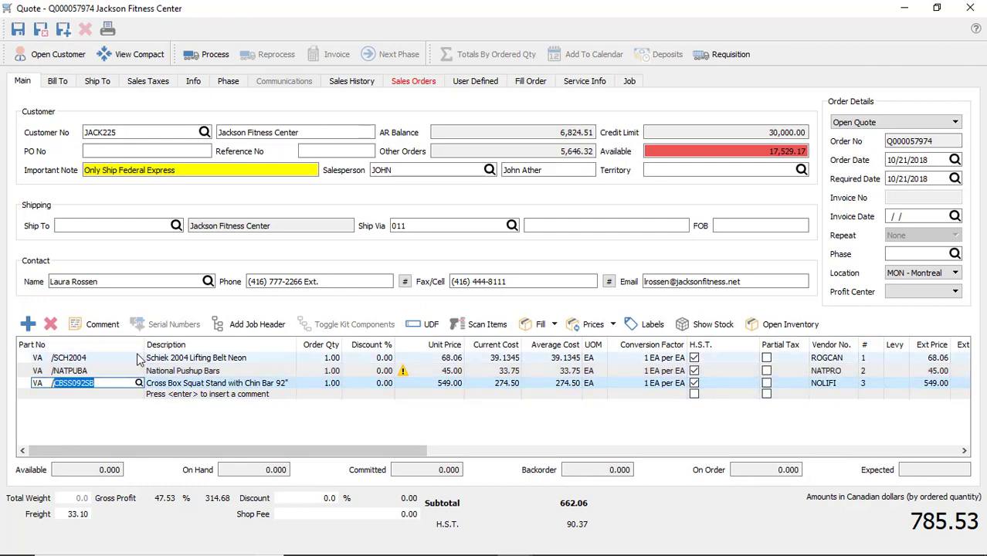
pyautogui.click(141, 358)
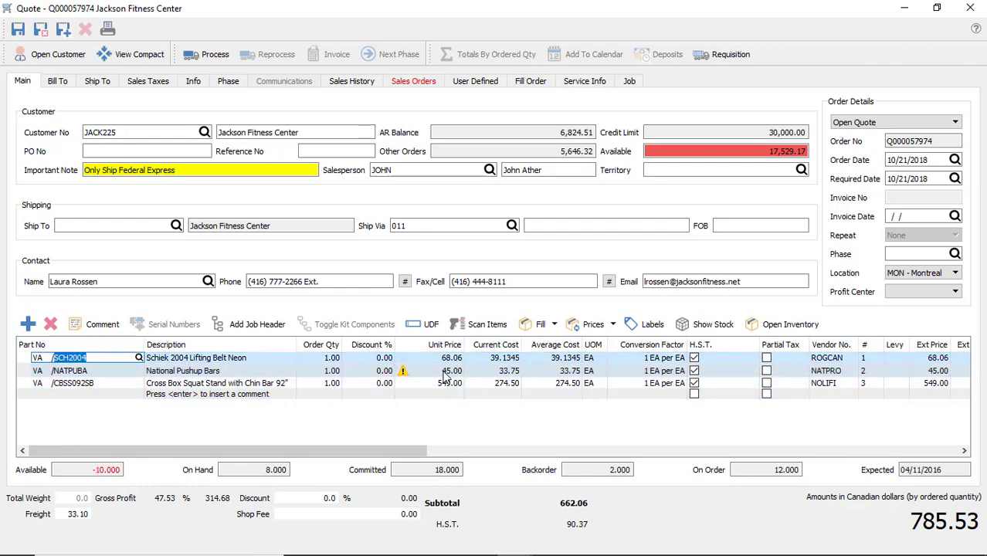
pyautogui.moveTo(404, 377)
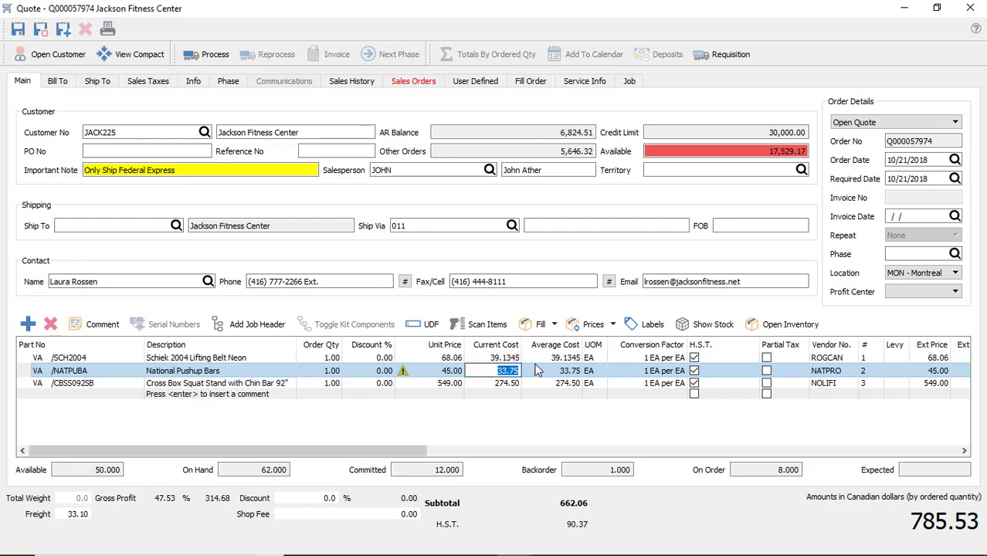
# Examine the remaining line item columns, including costs, margin percentages, required dates, general ledger accounts and weights.
pyautogui.click(565, 370)
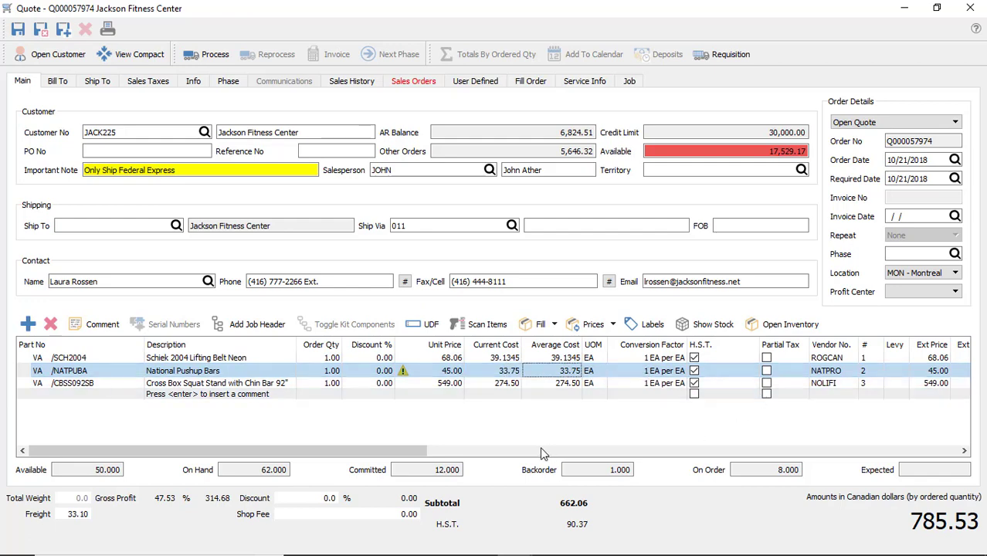
pyautogui.moveTo(418, 453); pyautogui.dragTo(573, 437)
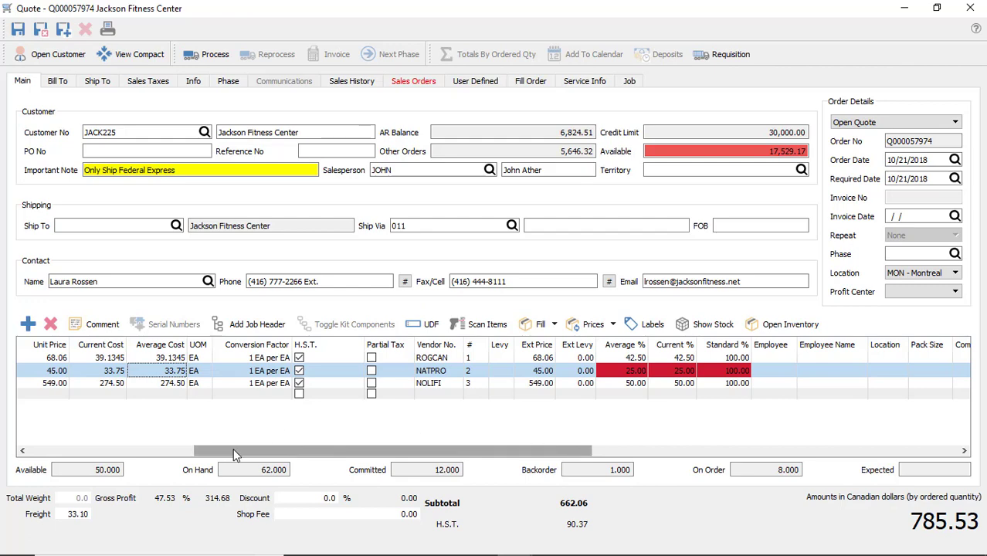
pyautogui.moveTo(233, 447); pyautogui.dragTo(48, 451)
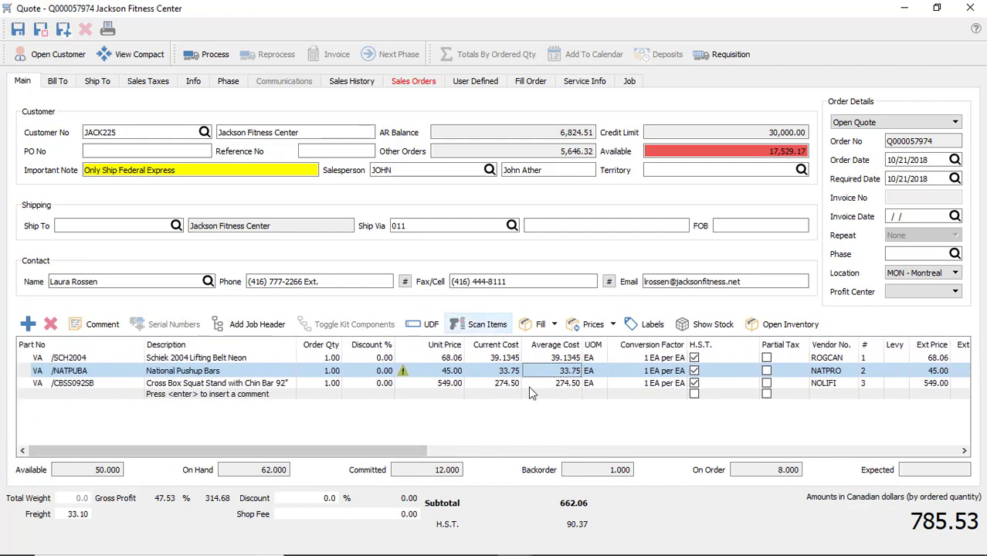
pyautogui.moveTo(407, 454); pyautogui.dragTo(943, 406)
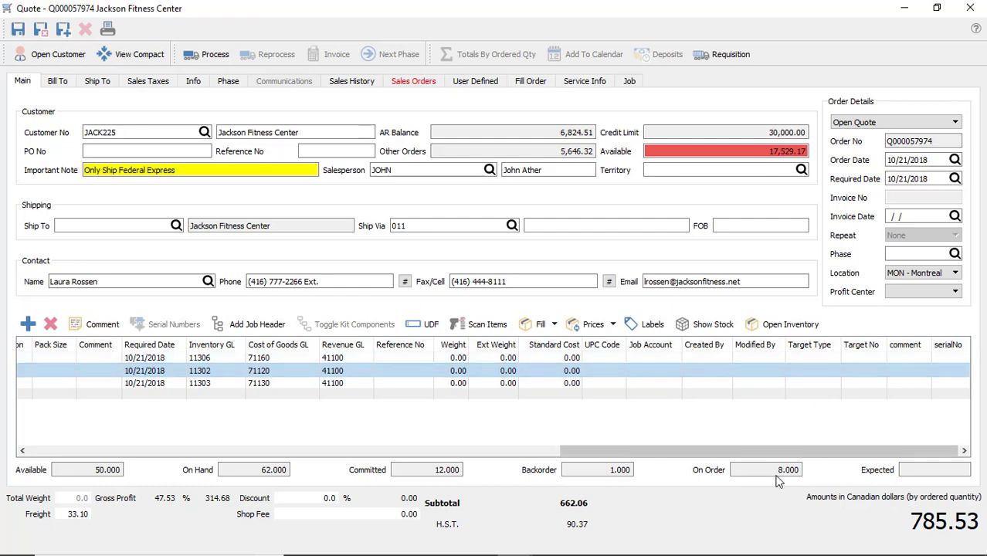
pyautogui.moveTo(756, 448); pyautogui.dragTo(123, 380)
# Add the Inspire Kettlebell Kit (INSPKBKIT) as the fourth line item of the quote.
pyautogui.click(85, 397)
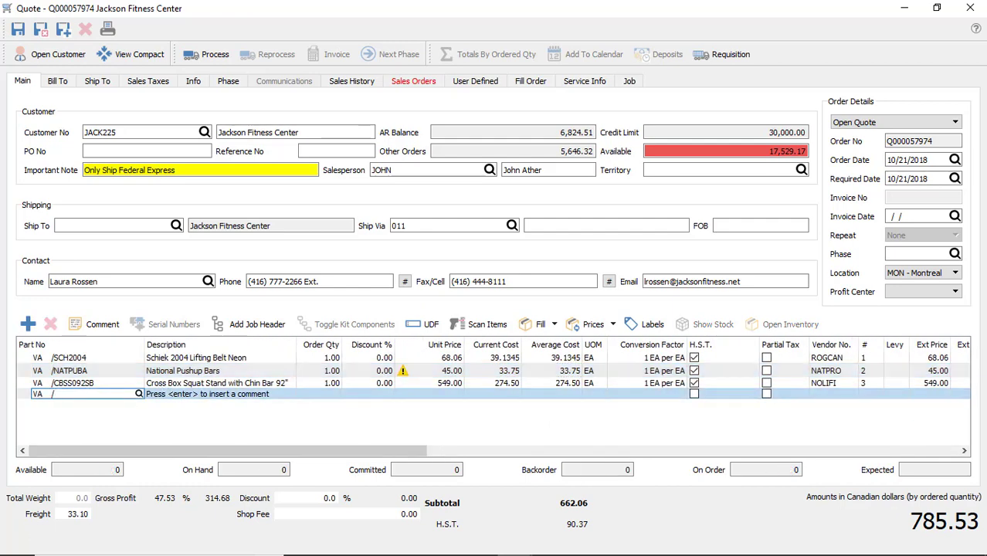
pyautogui.click(88, 393)
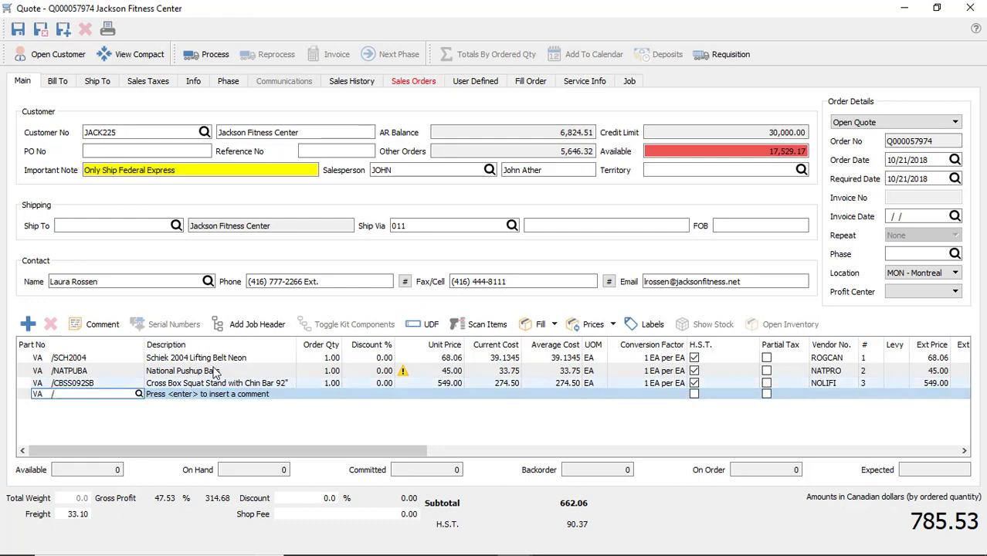
pyautogui.press('Escape')
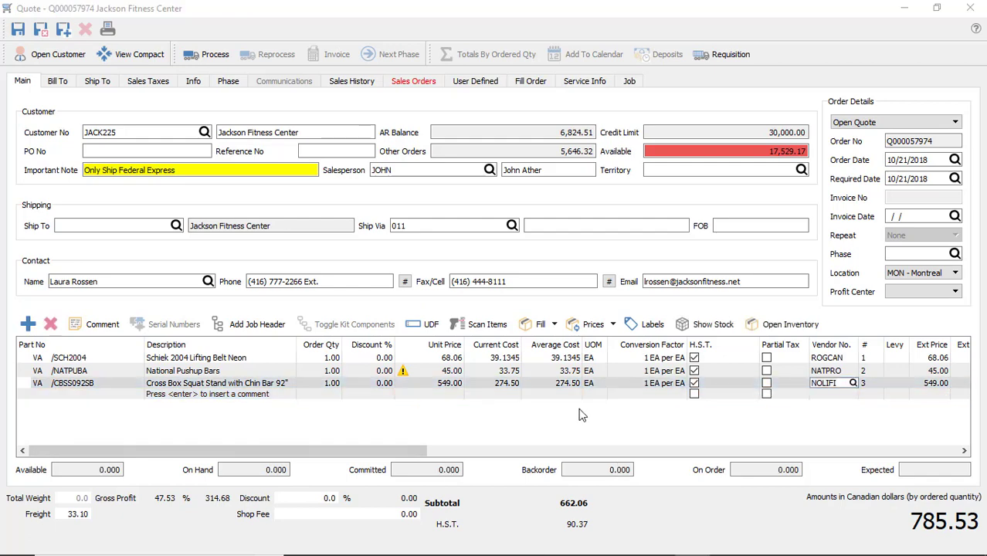
pyautogui.click(68, 387)
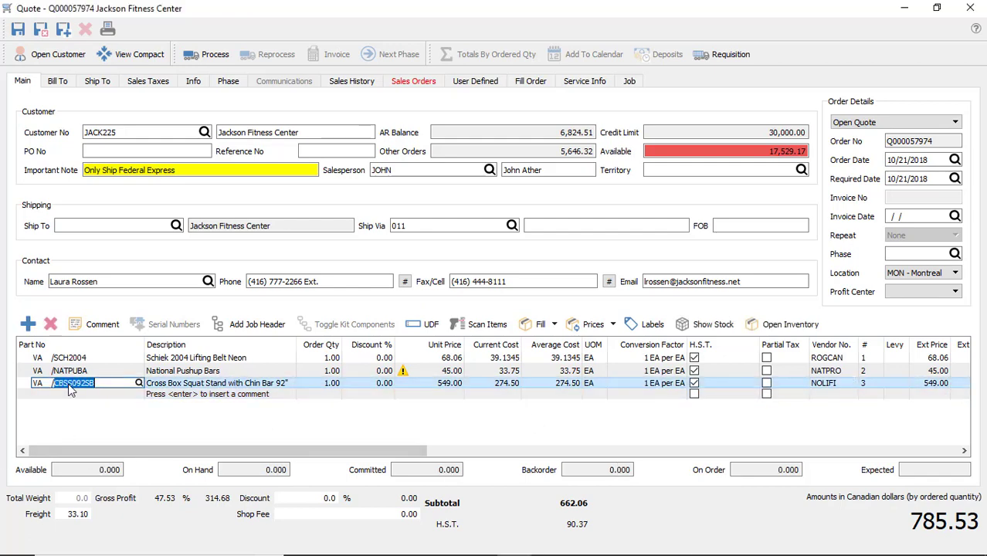
pyautogui.press('Down')
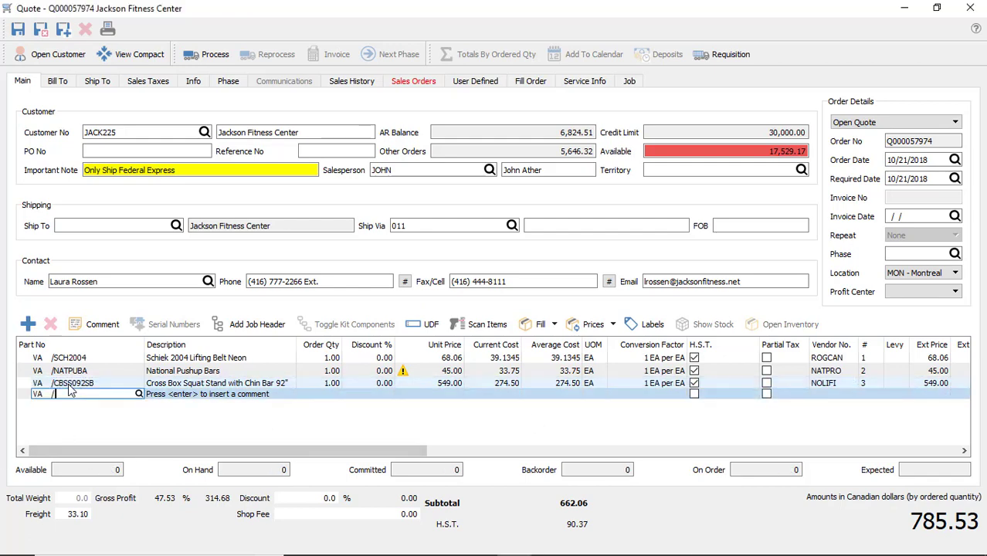
pyautogui.write('INS')
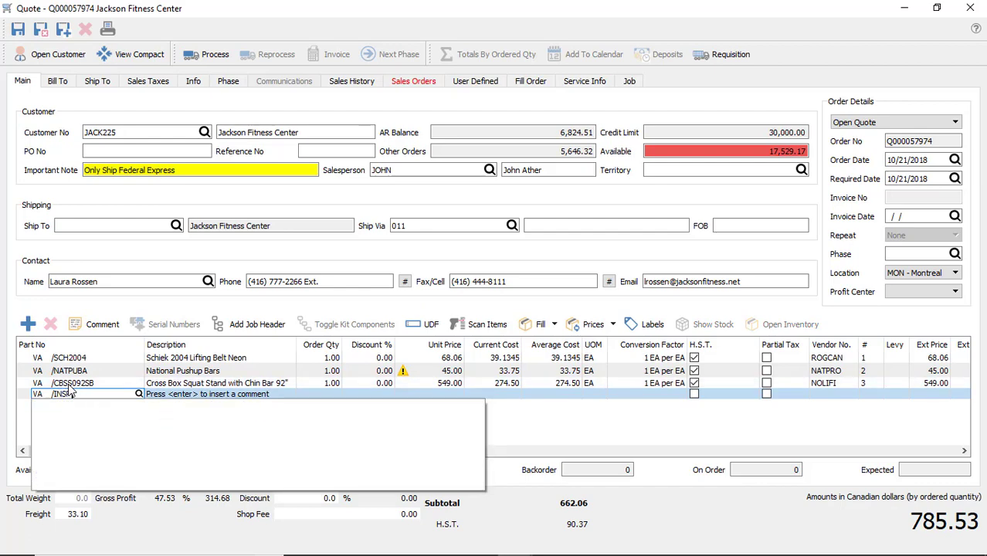
pyautogui.write('P')
pyautogui.click(115, 404)
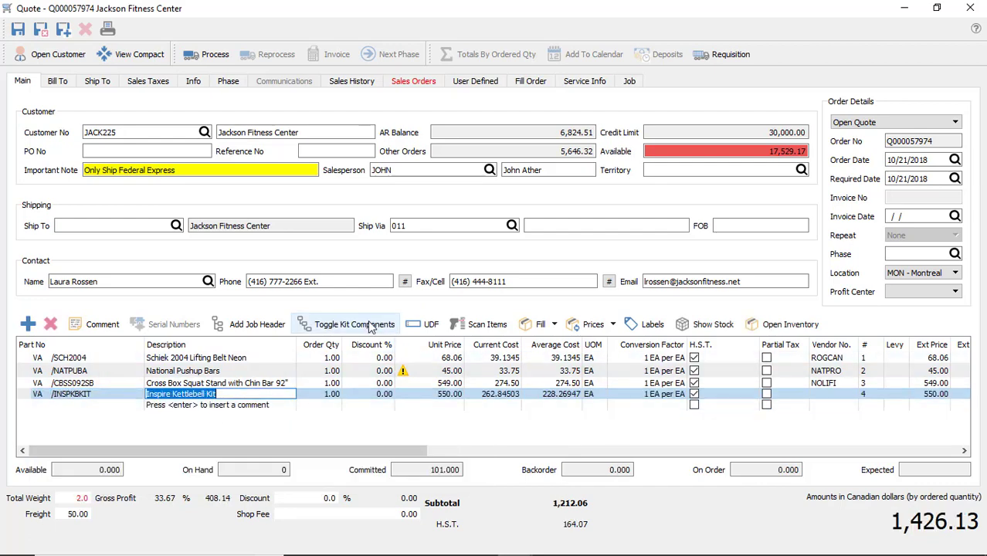
# Expand the Inspire Kettlebell Kit into its components and delete only the kit's header line, as a single item.
pyautogui.click(370, 326)
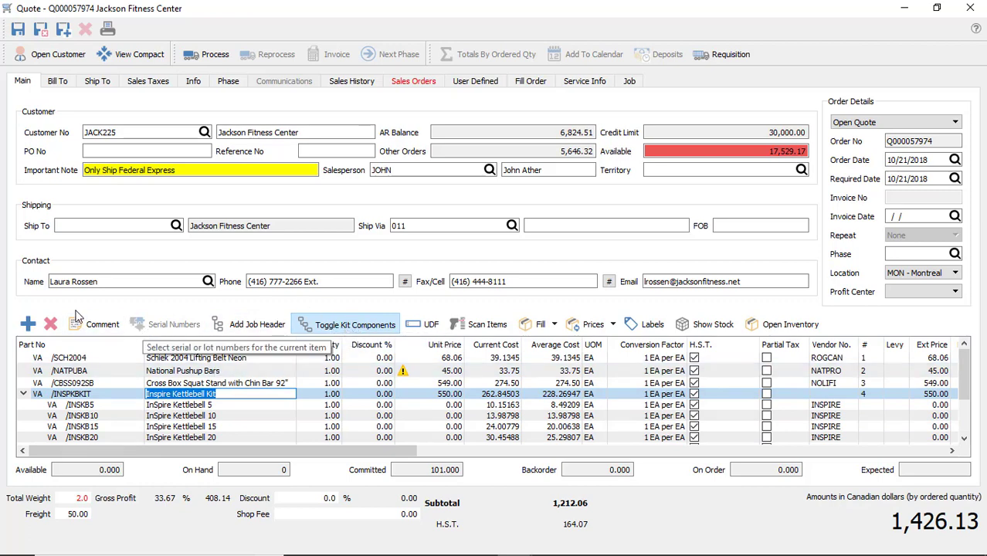
pyautogui.click(51, 325)
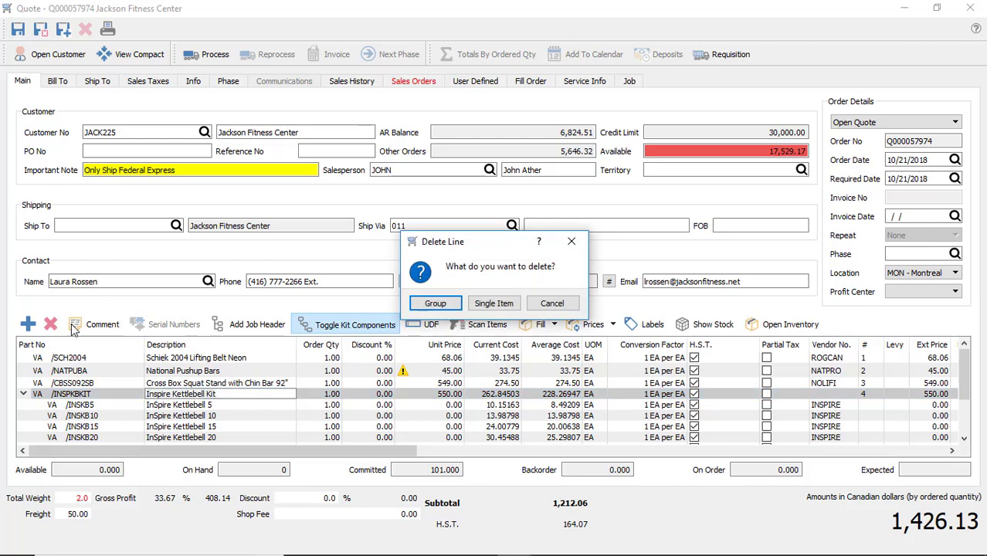
pyautogui.click(493, 304)
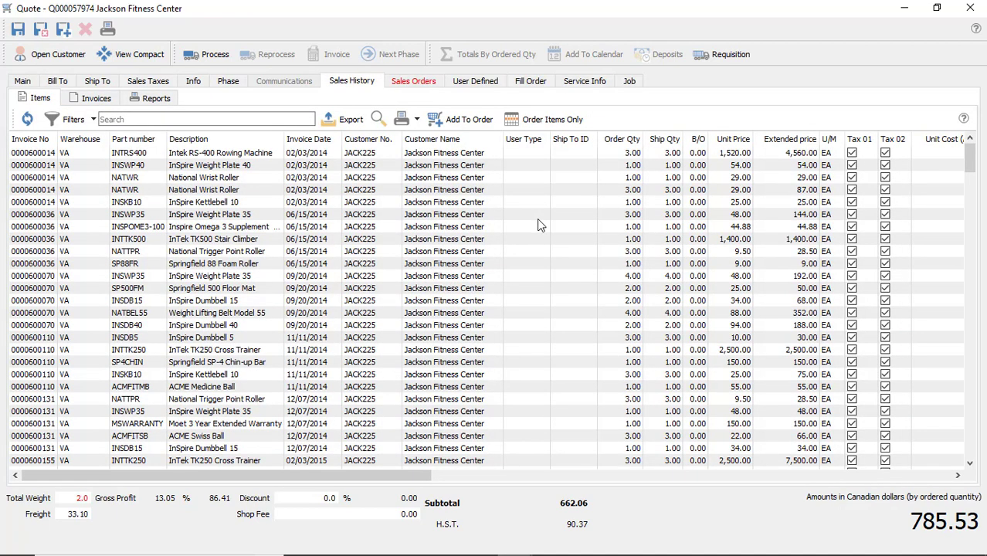
# Filter the customer's sales history to order items only and examine the past quantities and unit prices of the kettlebells.
pyautogui.click(538, 122)
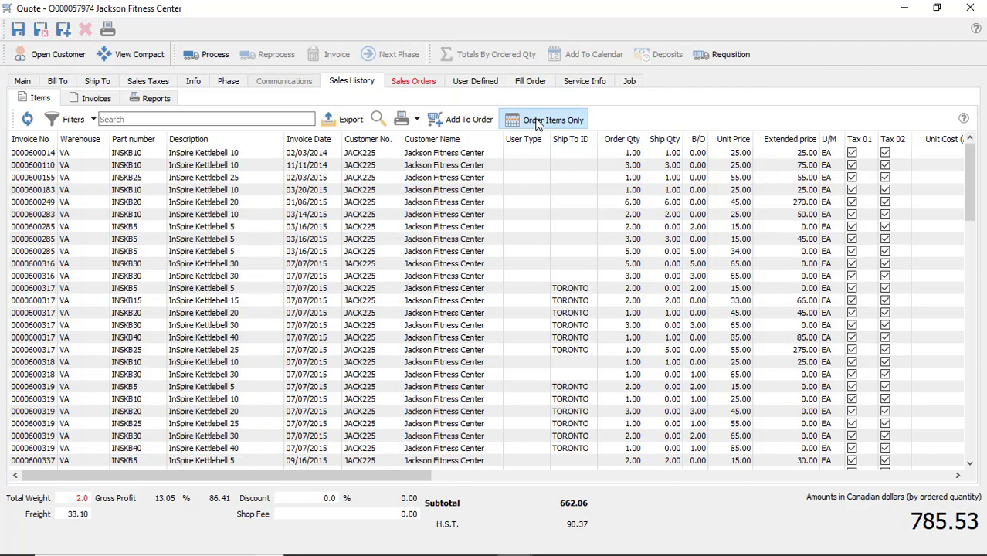
pyautogui.scroll(-15, 504, 347)
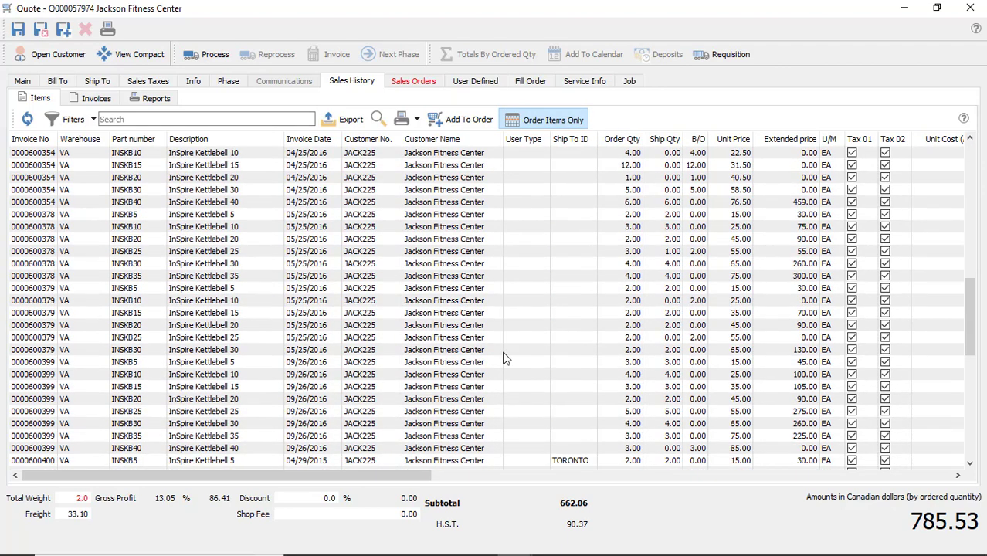
pyautogui.scroll(12, 505, 358)
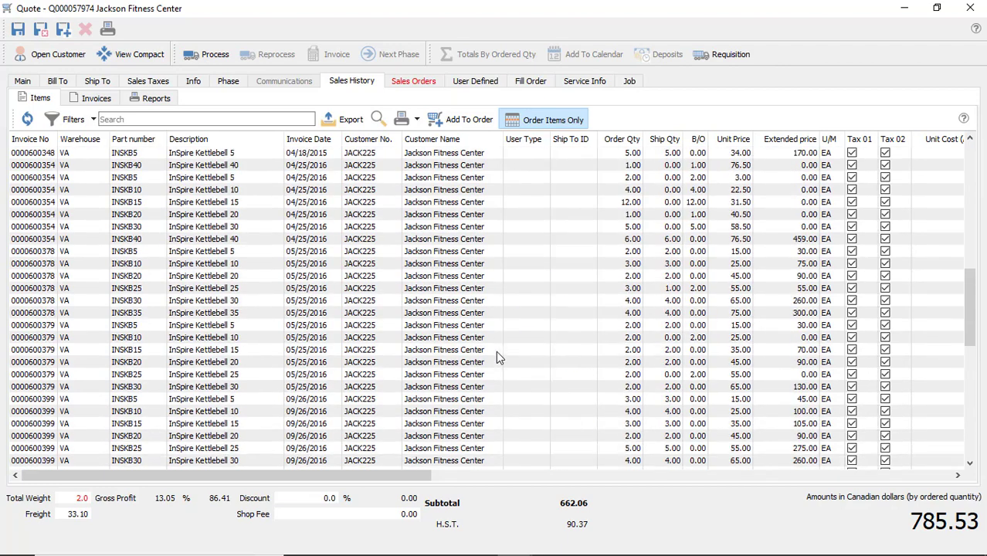
pyautogui.scroll(7, 496, 350)
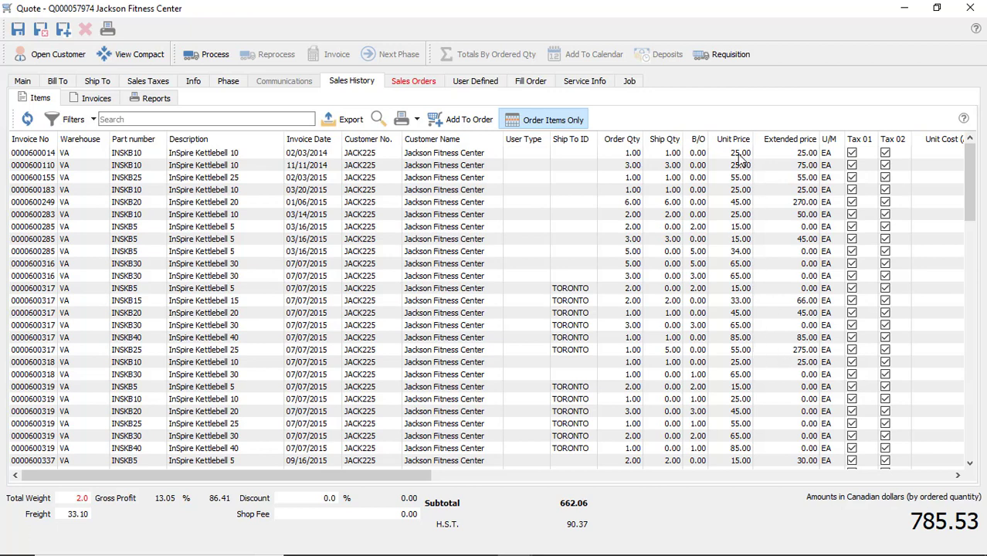
pyautogui.click(740, 179)
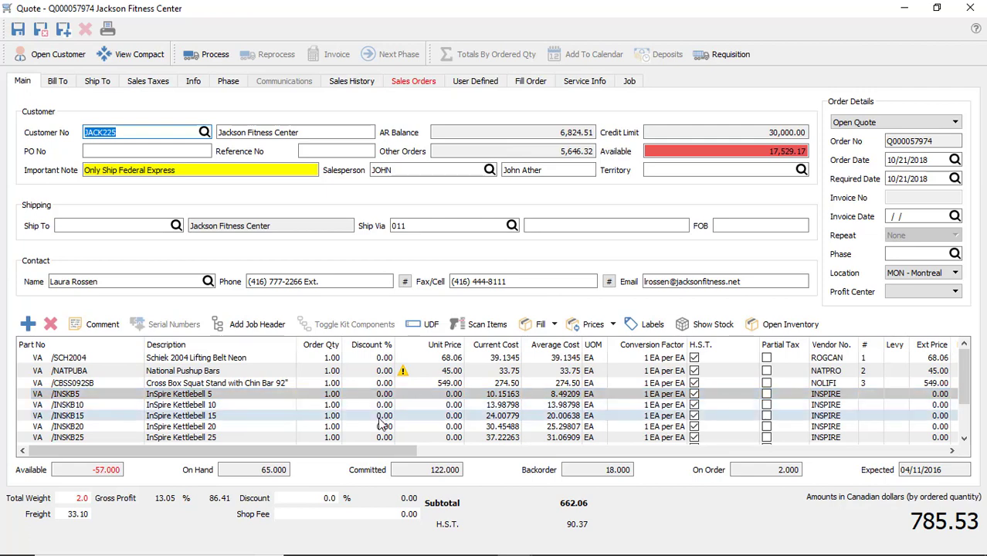
# Update the prices of the quote's line items so the individual kettlebells get their unit prices.
pyautogui.scroll(-1, 380, 439)
pyautogui.scroll(1, 380, 439)
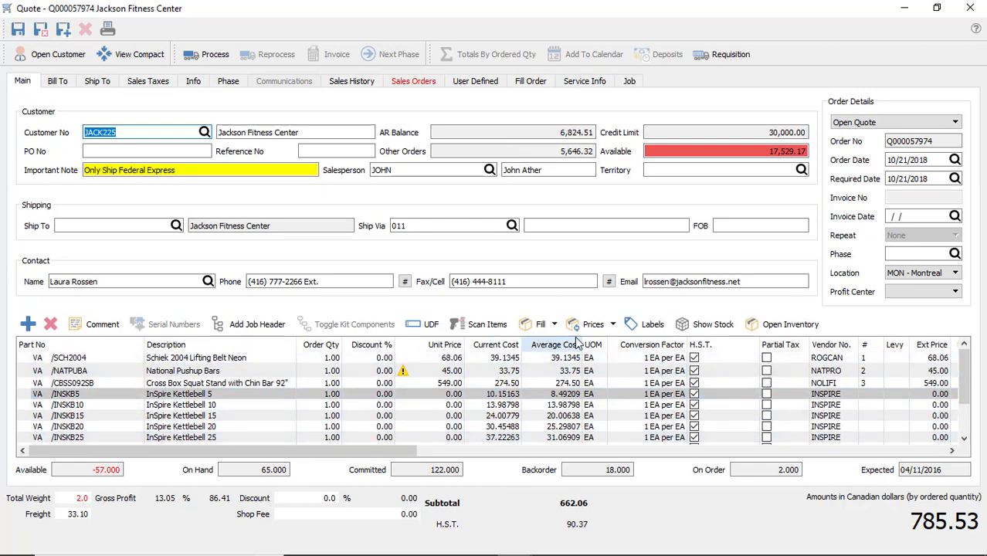
pyautogui.click(614, 325)
pyautogui.click(625, 348)
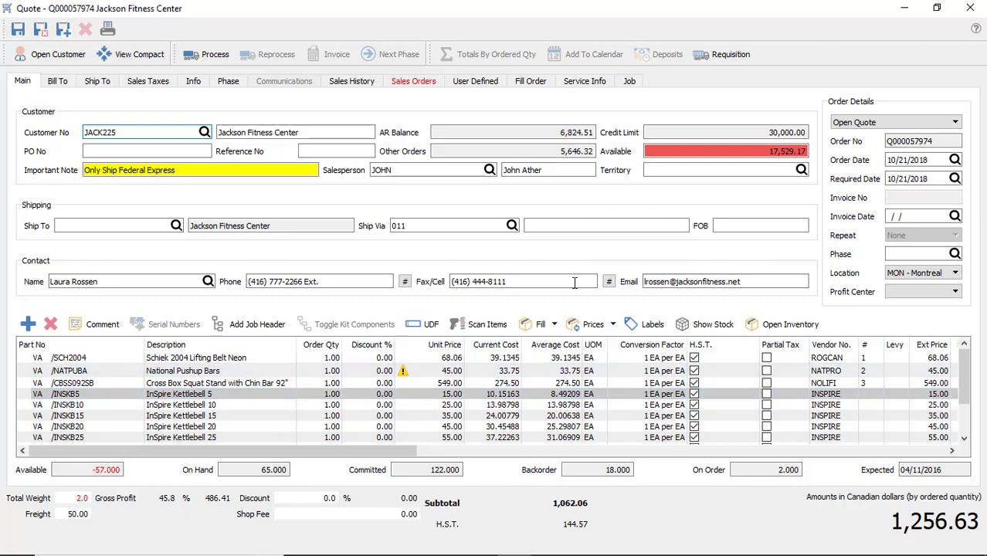
# Add the ACME Swiss Ball (ACMFITSB) and InSpire Dumbbell 15 (INSDB15) to the quote from the customer's unfiltered sales history.
pyautogui.hotkey('ctrl', 'h')
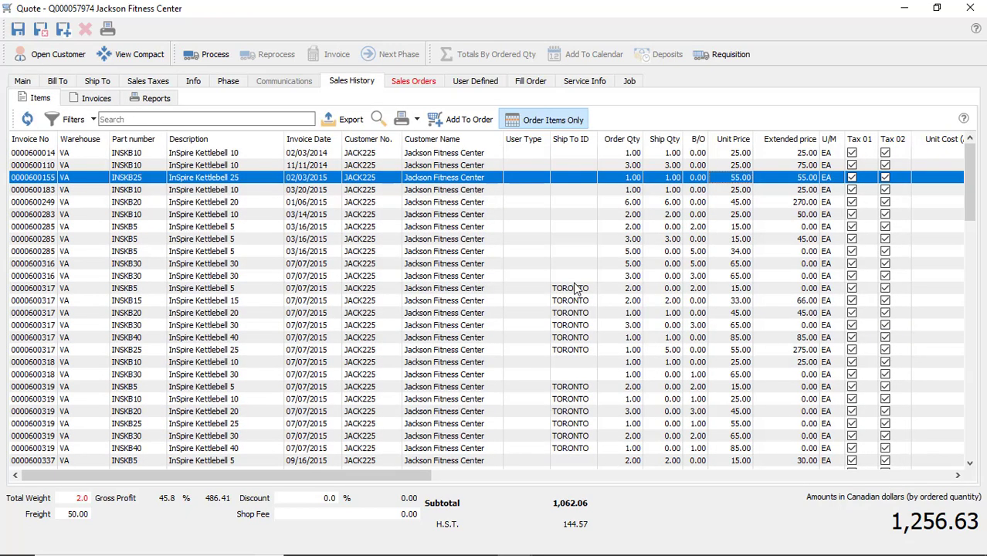
pyautogui.click(553, 122)
pyautogui.scroll(-4, 494, 303)
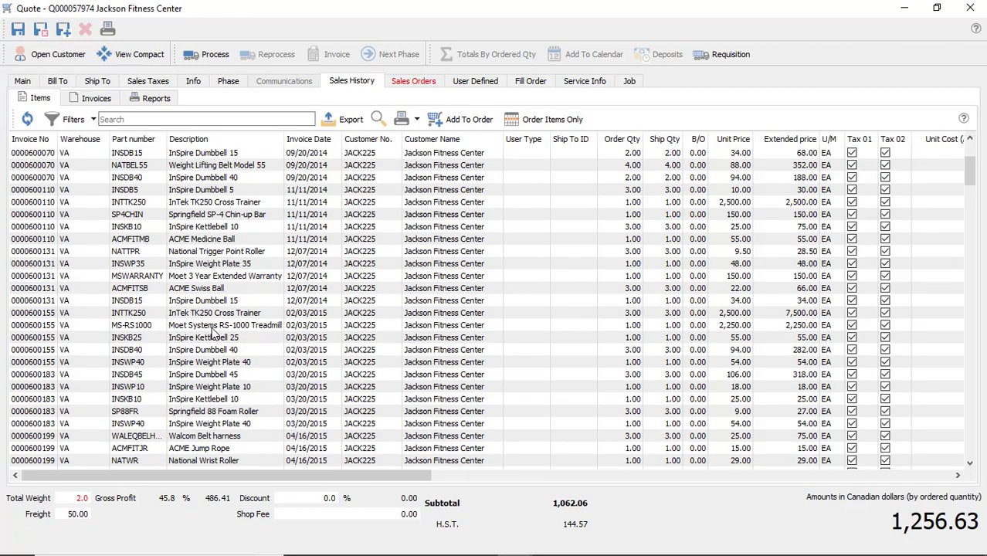
pyautogui.click(217, 302)
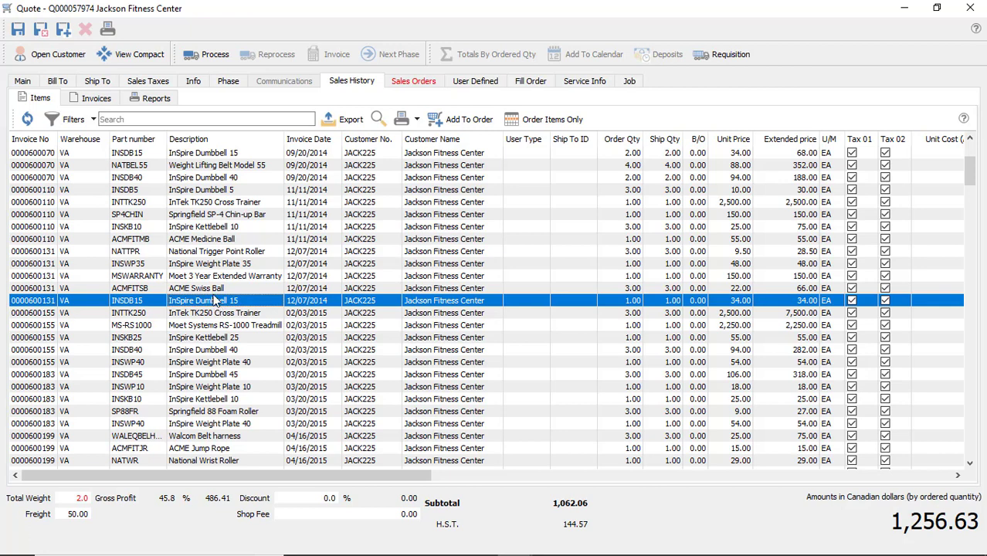
pyautogui.click(214, 291)
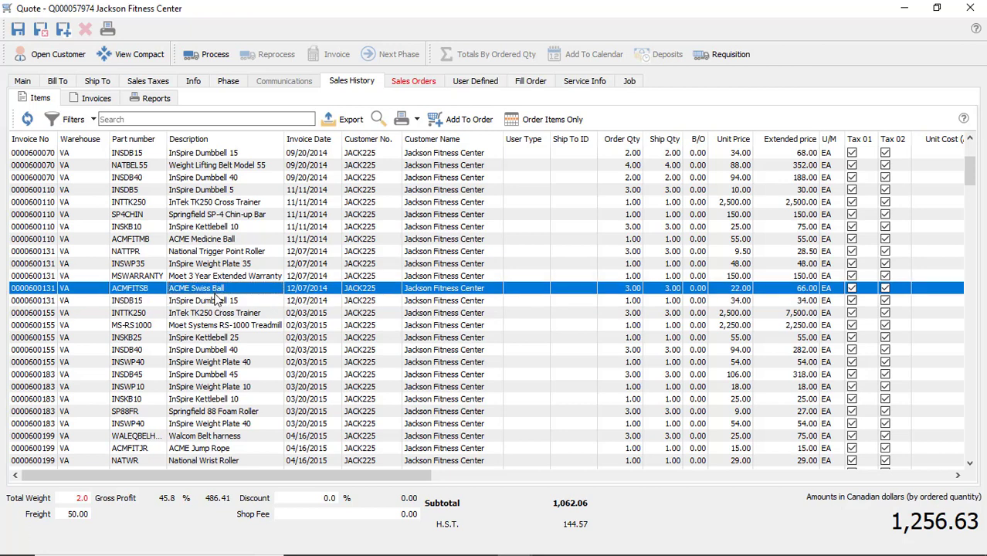
pyautogui.keyDown('ctrl'); pyautogui.click(216, 302); pyautogui.keyUp('ctrl')
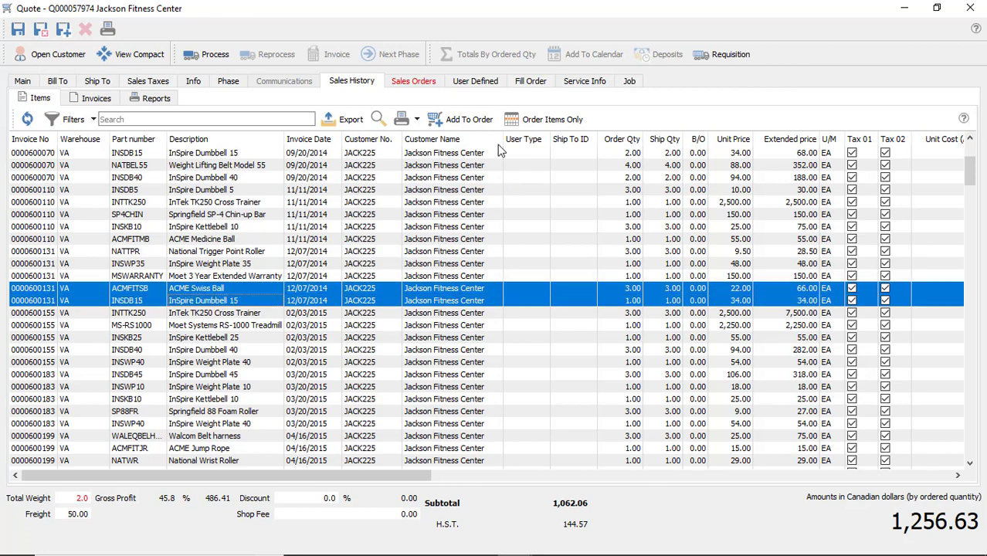
pyautogui.click(467, 122)
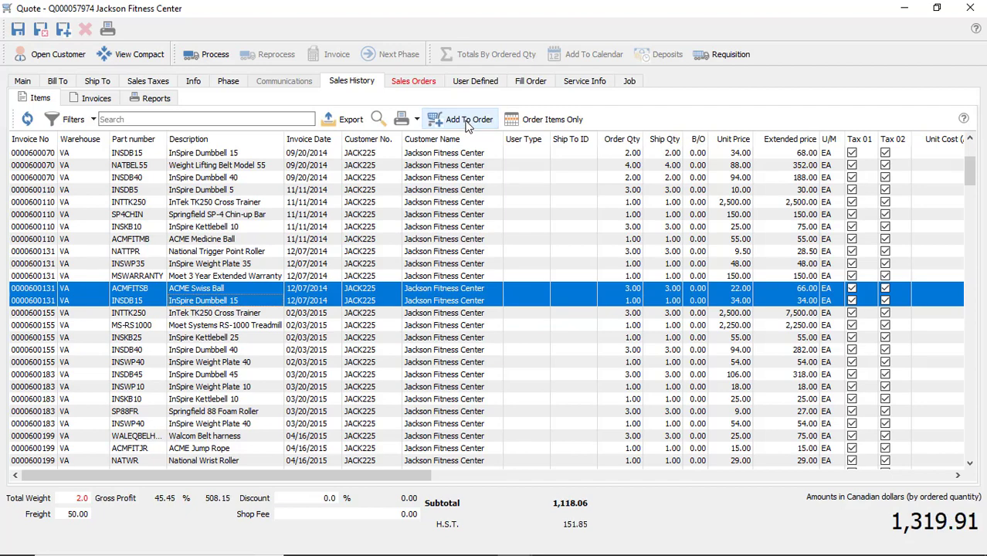
pyautogui.click(21, 82)
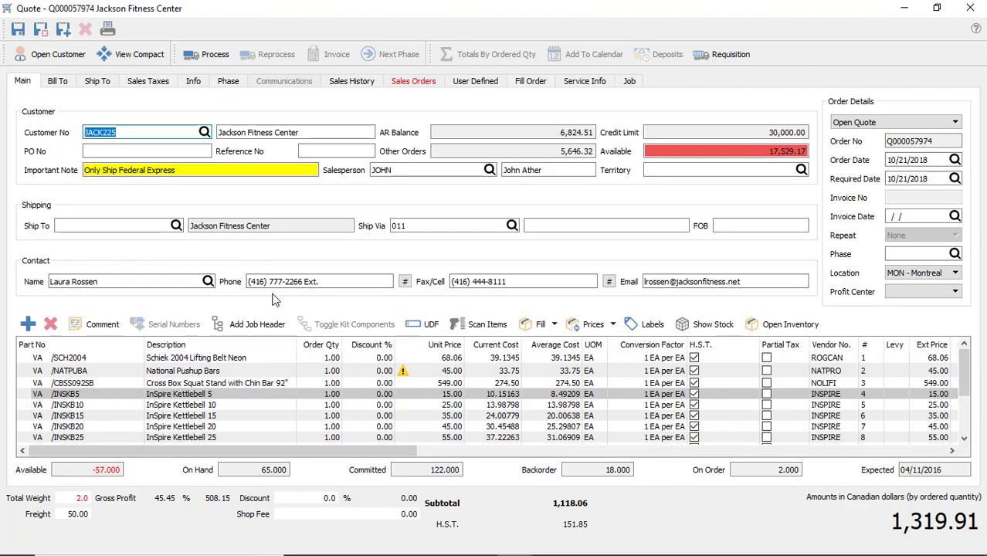
pyautogui.scroll(-3, 290, 363)
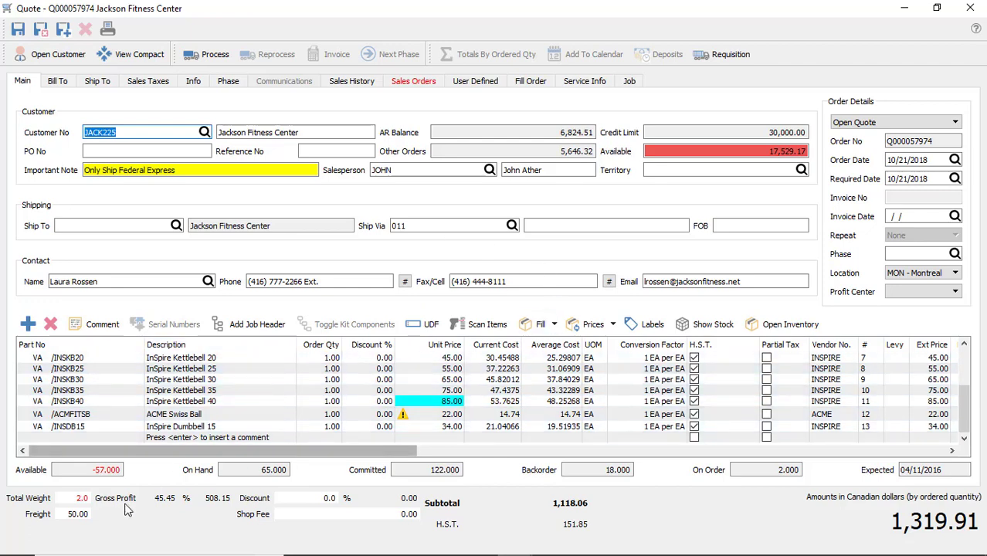
# Review the quote's freight and discount fields without changing them.
pyautogui.click(69, 515)
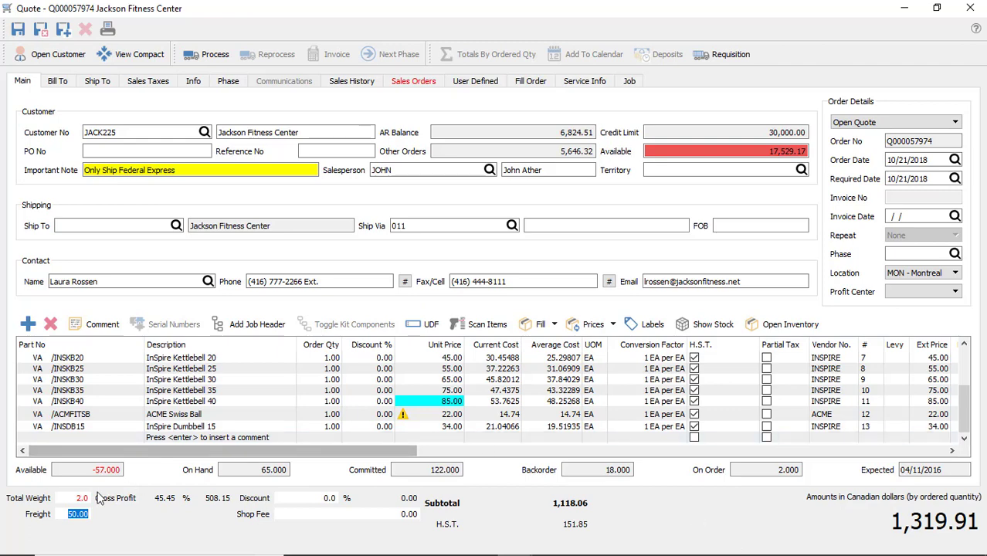
pyautogui.click(69, 513)
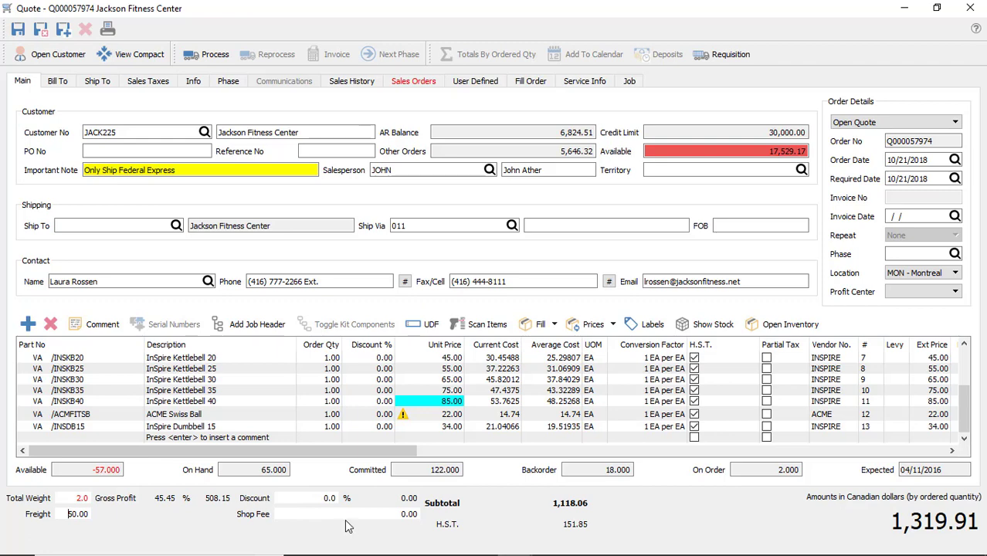
pyautogui.moveTo(346, 550)
pyautogui.press('Tab')
# Try to process the quote, and save it with the items below the required margin approved.
pyautogui.click(215, 58)
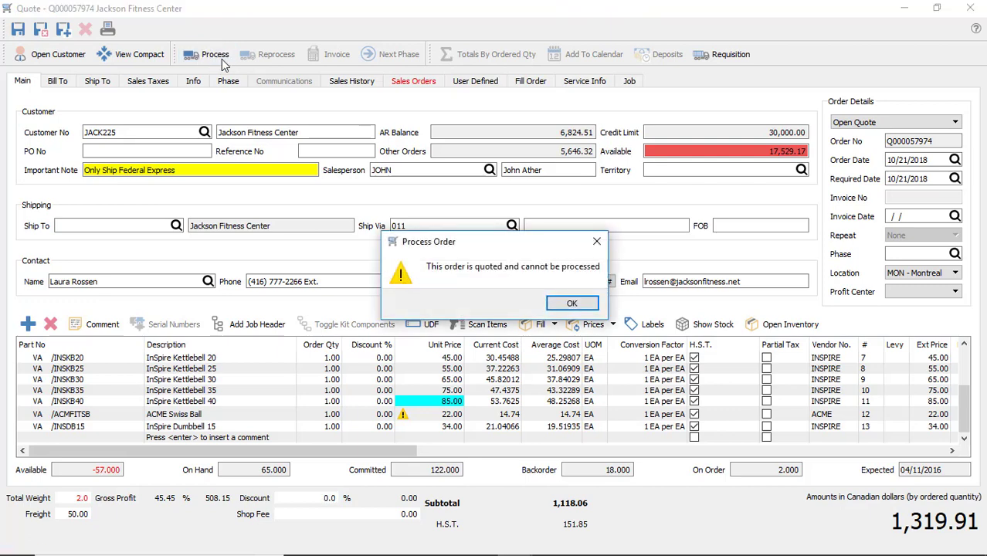
pyautogui.click(572, 304)
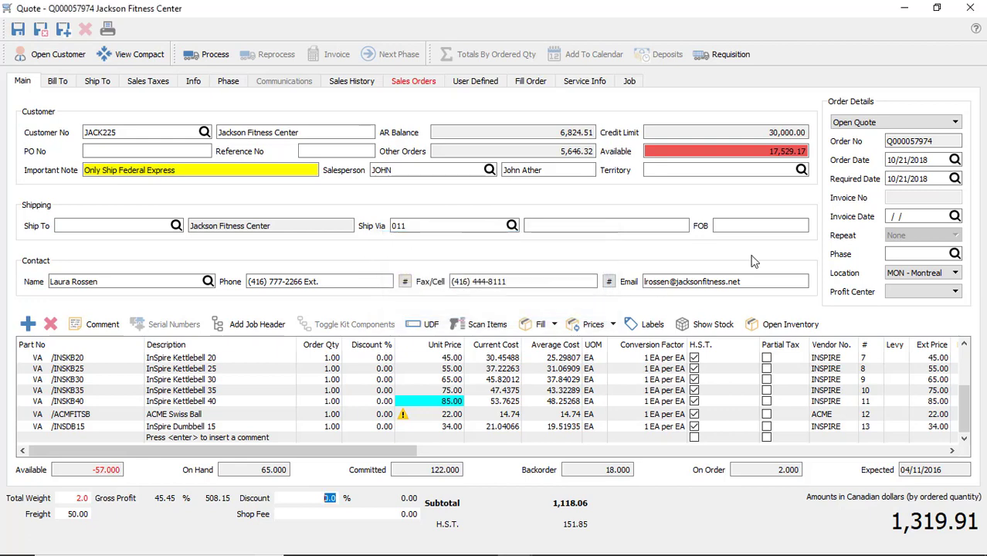
pyautogui.click(18, 29)
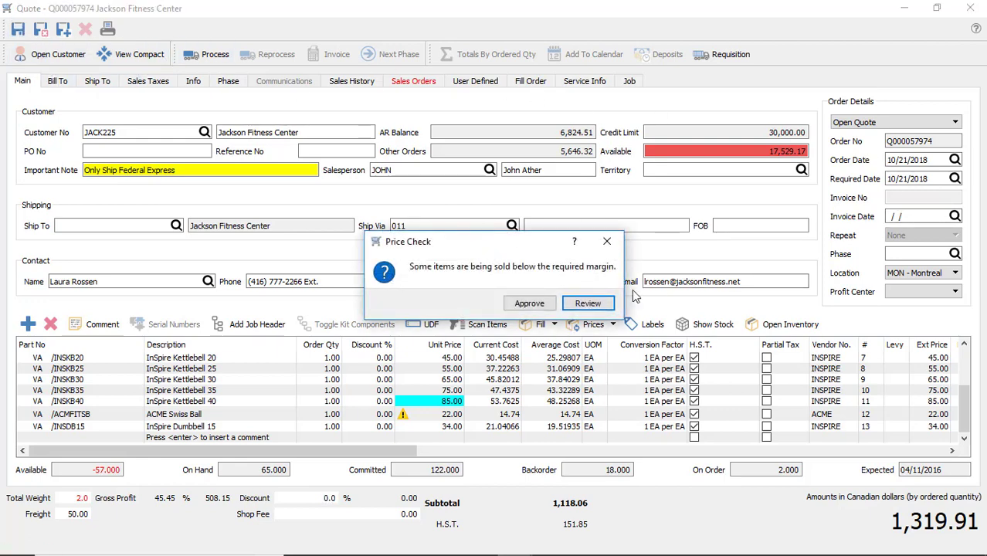
pyautogui.click(529, 304)
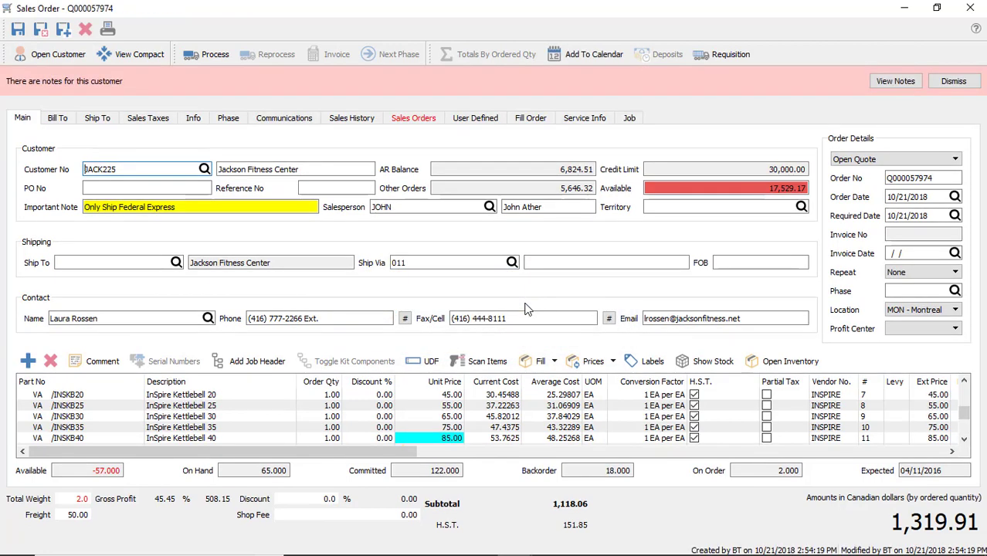
# Review the customer's alert notes and the list of existing sales orders for Jackson Fitness Center.
pyautogui.click(894, 82)
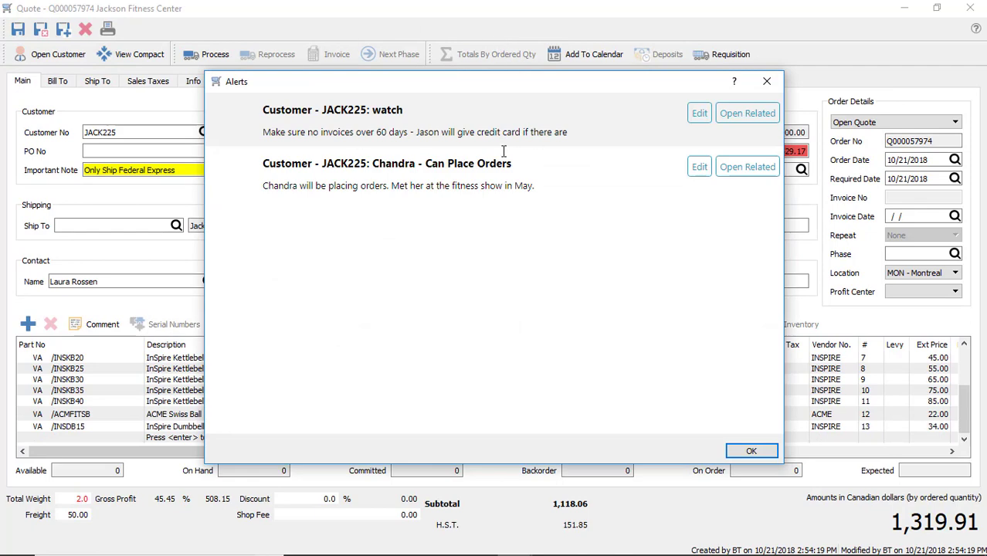
pyautogui.click(766, 81)
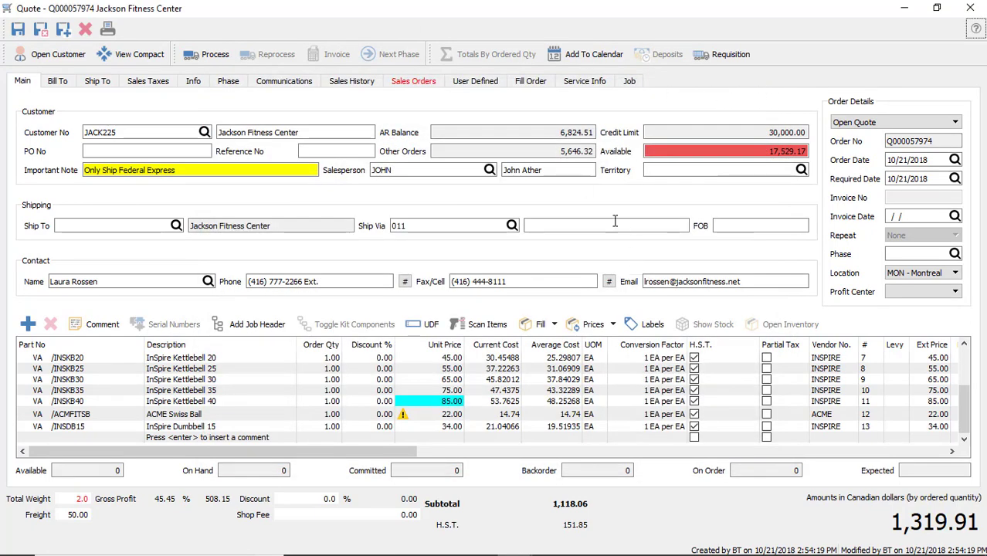
pyautogui.click(415, 82)
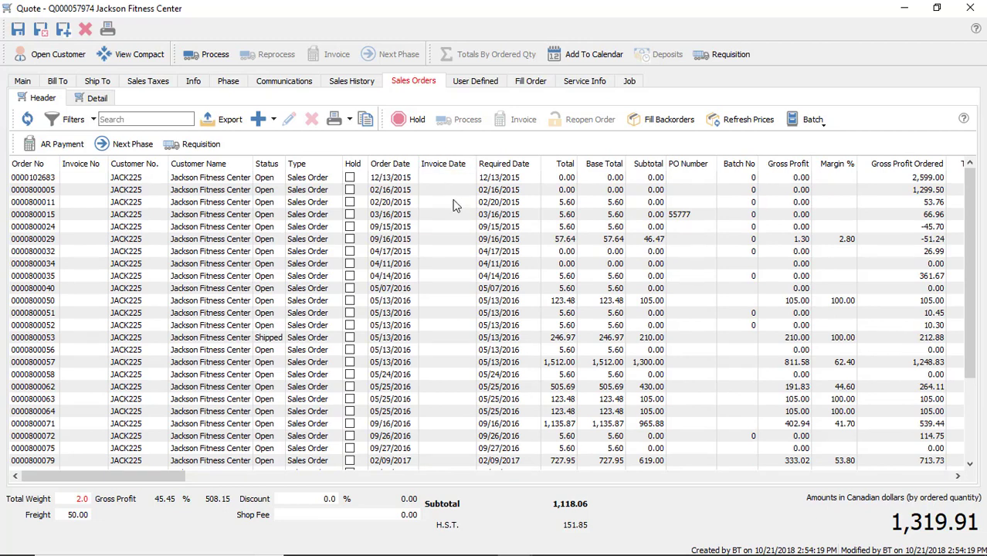
pyautogui.click(358, 176)
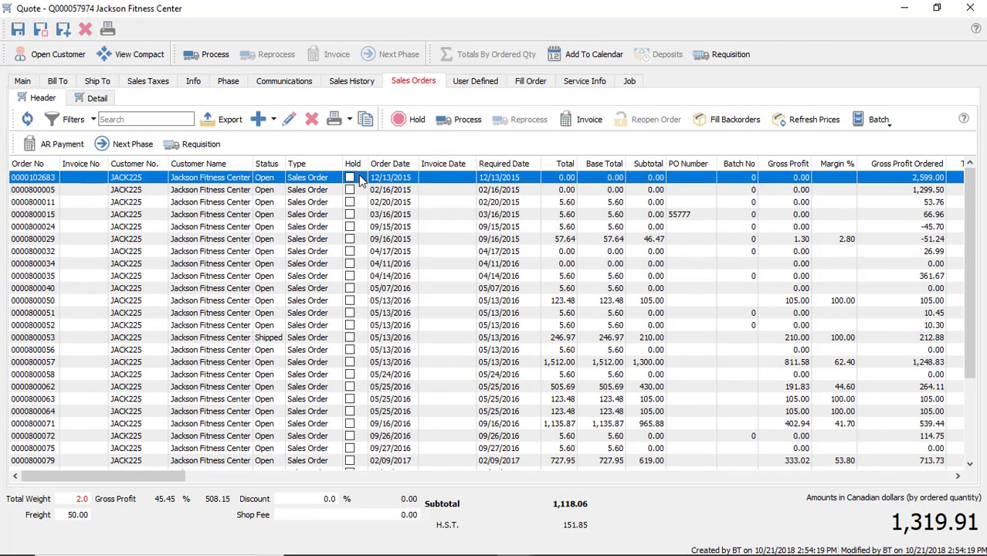
# Convert the quote into a sales order by changing its type to Open Sales Order.
pyautogui.click(22, 82)
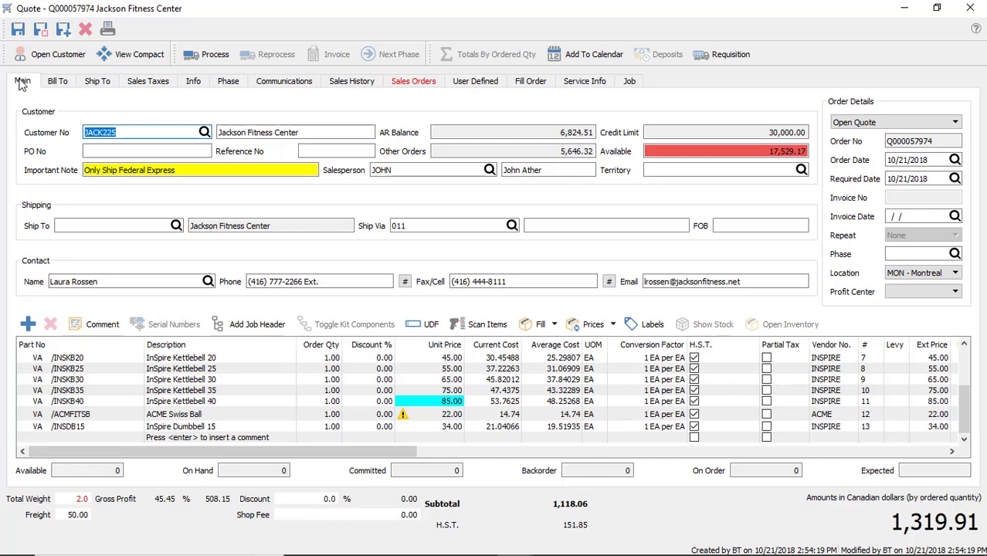
pyautogui.click(903, 124)
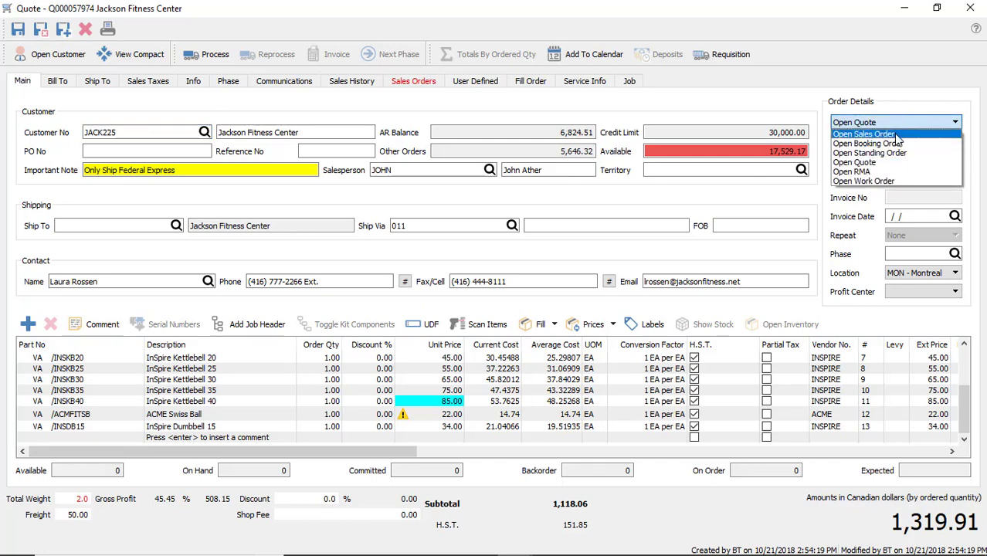
pyautogui.click(896, 135)
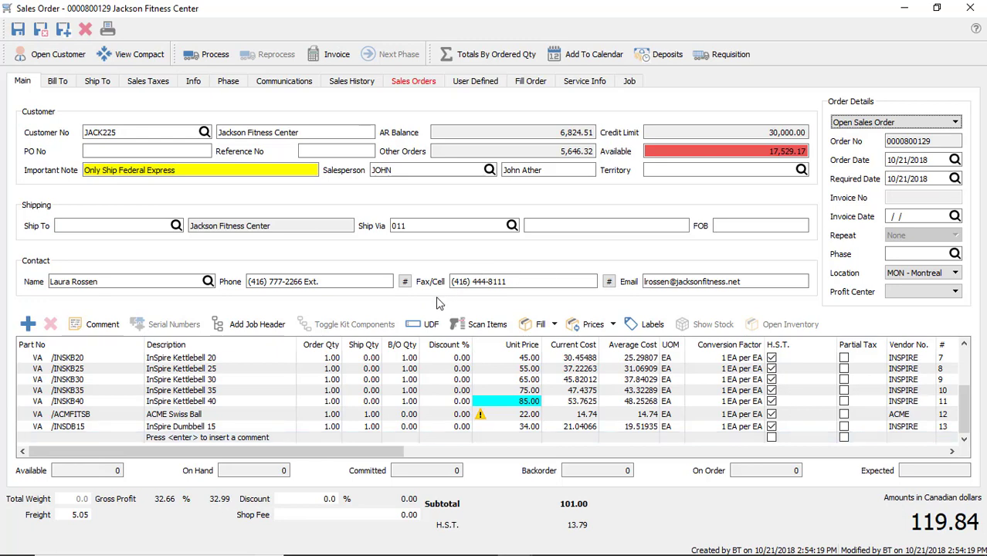
# Compare the sales order's totals by ordered quantity with its totals by shipped quantity.
pyautogui.scroll(2, 409, 407)
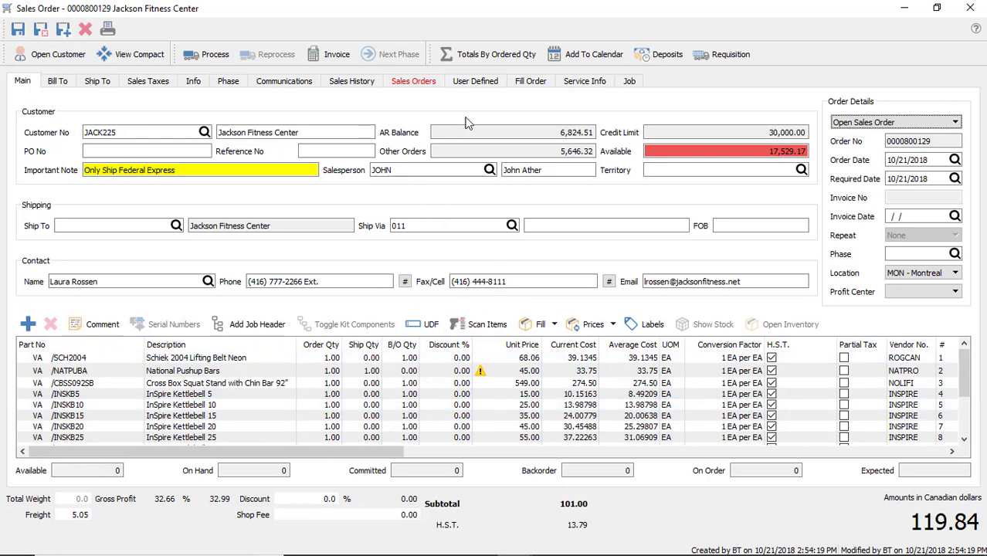
pyautogui.click(485, 57)
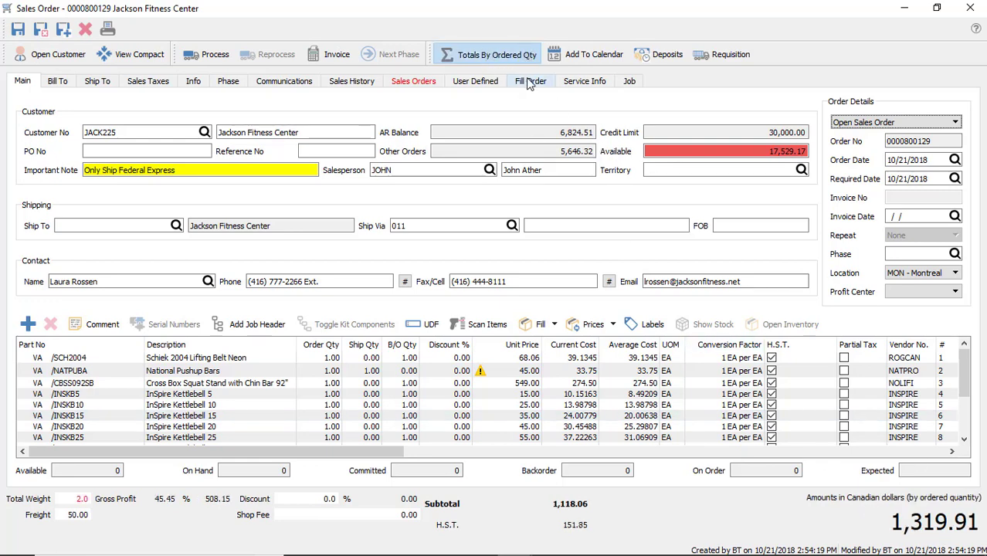
pyautogui.click(494, 60)
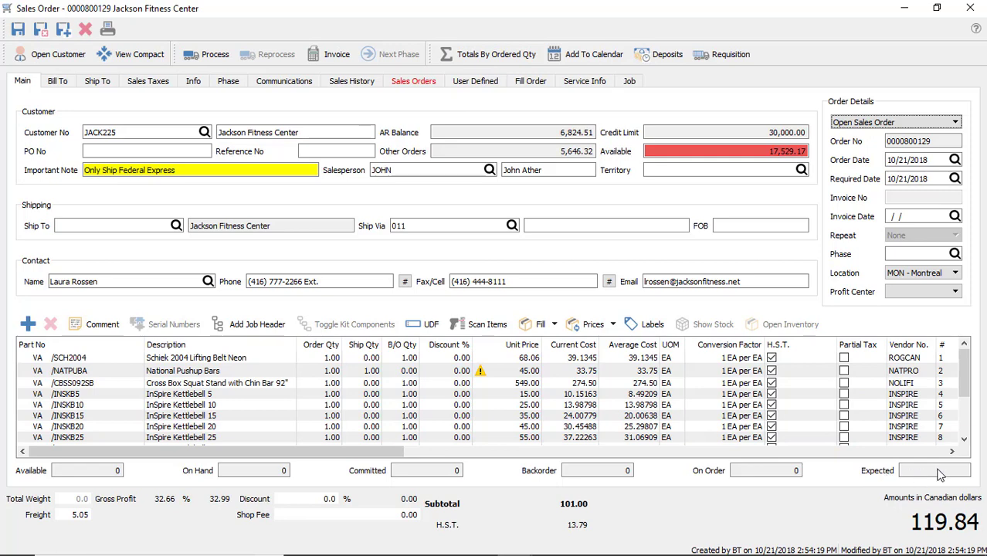
# Process a requisition that puts the order's backordered items on purchase orders, and check the purchase order assigned to each item.
pyautogui.click(718, 58)
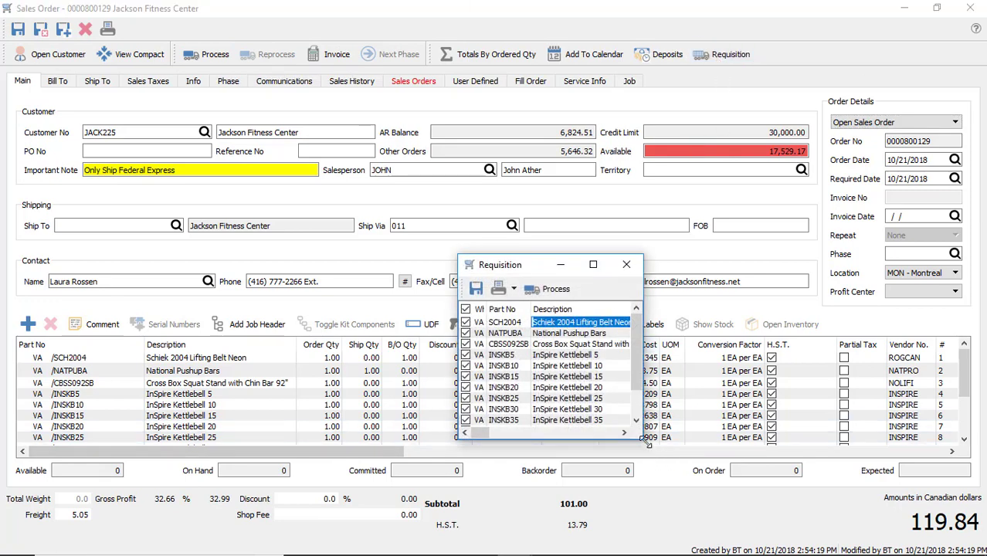
pyautogui.moveTo(648, 442); pyautogui.dragTo(986, 522)
pyautogui.moveTo(794, 266); pyautogui.dragTo(533, 86)
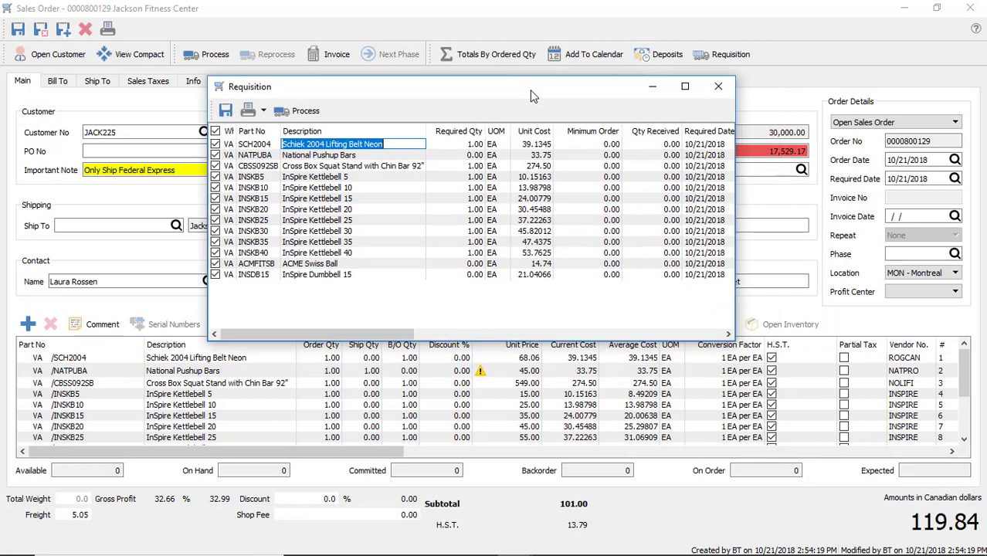
pyautogui.click(472, 155)
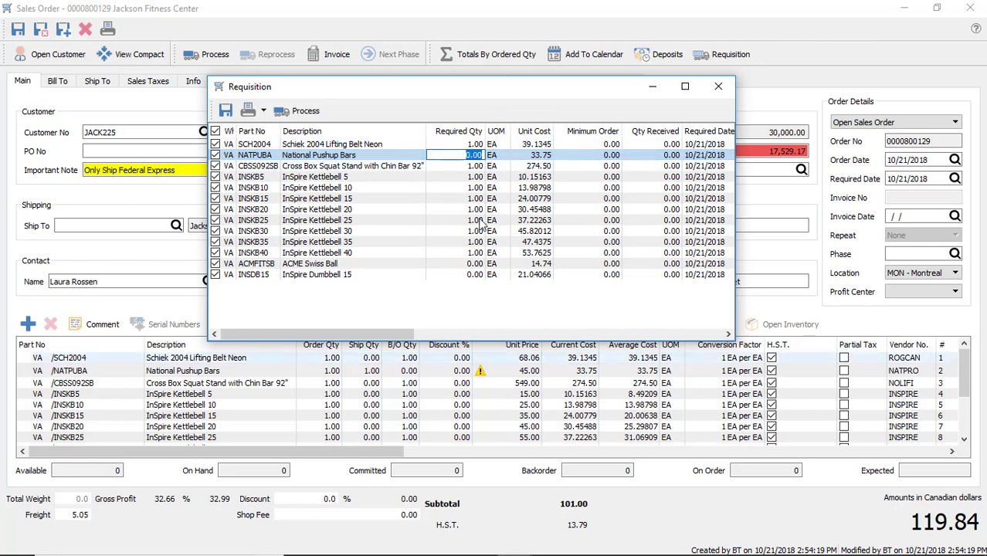
pyautogui.click(306, 112)
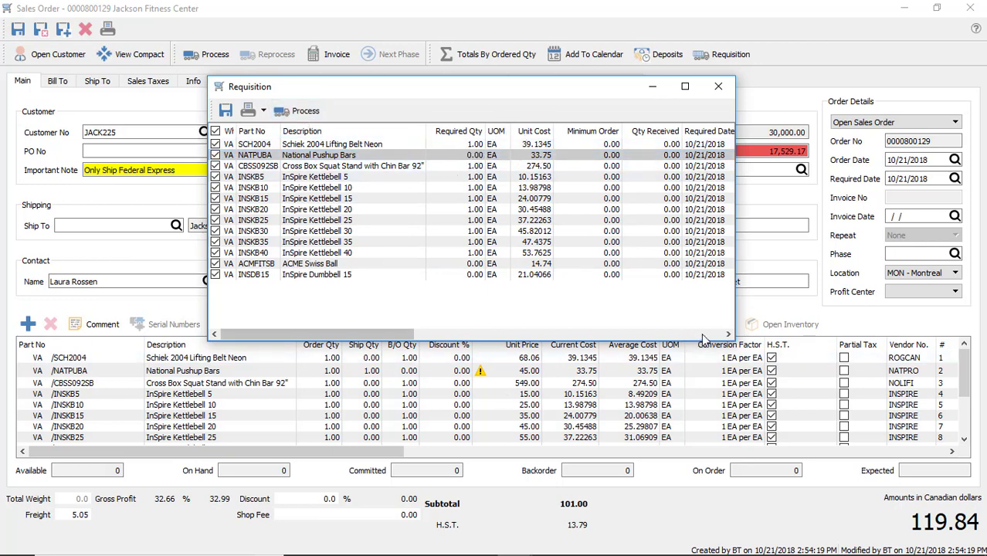
pyautogui.moveTo(671, 131); pyautogui.dragTo(711, 131)
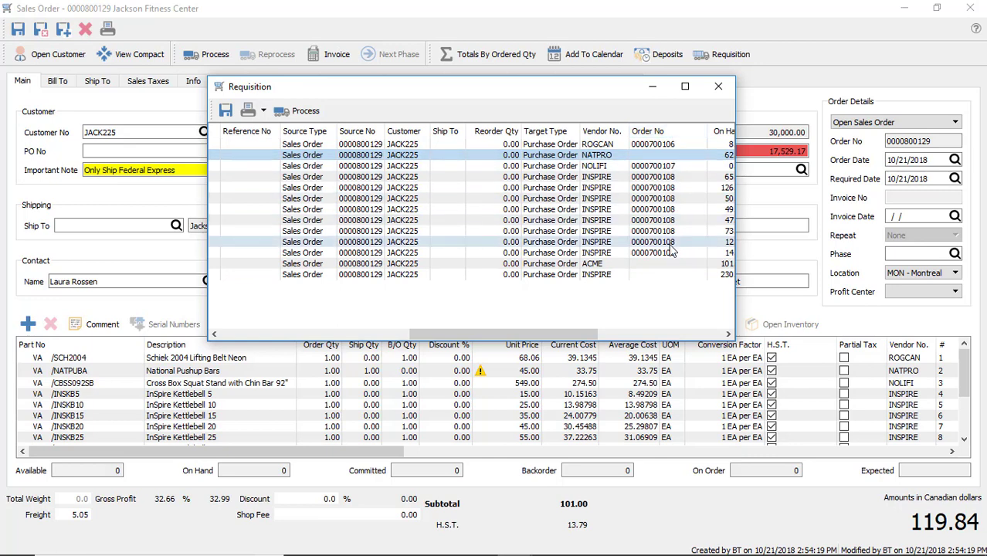
pyautogui.click(718, 86)
# Save the sales order with the below-margin items approved, and check the target purchase order of each line item.
pyautogui.click(19, 32)
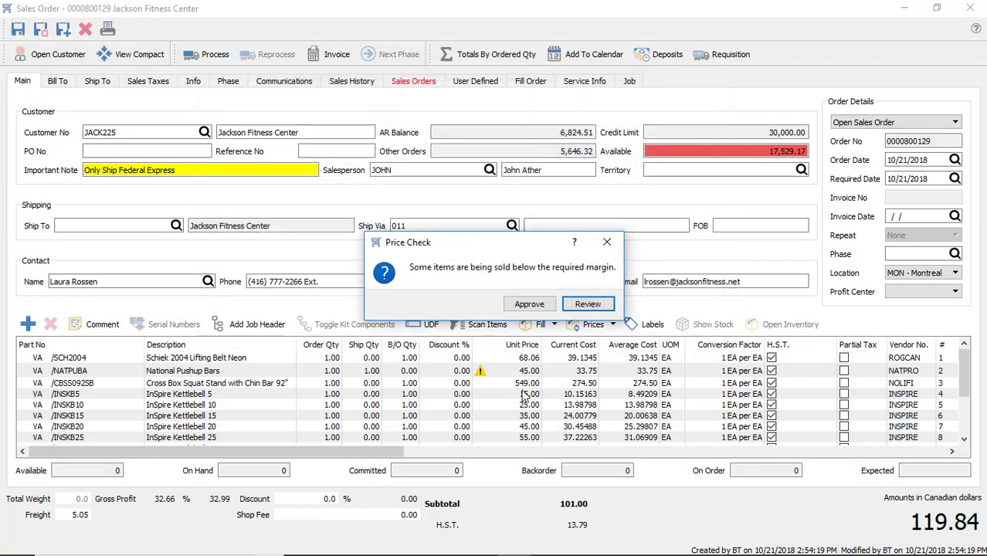
pyautogui.click(530, 304)
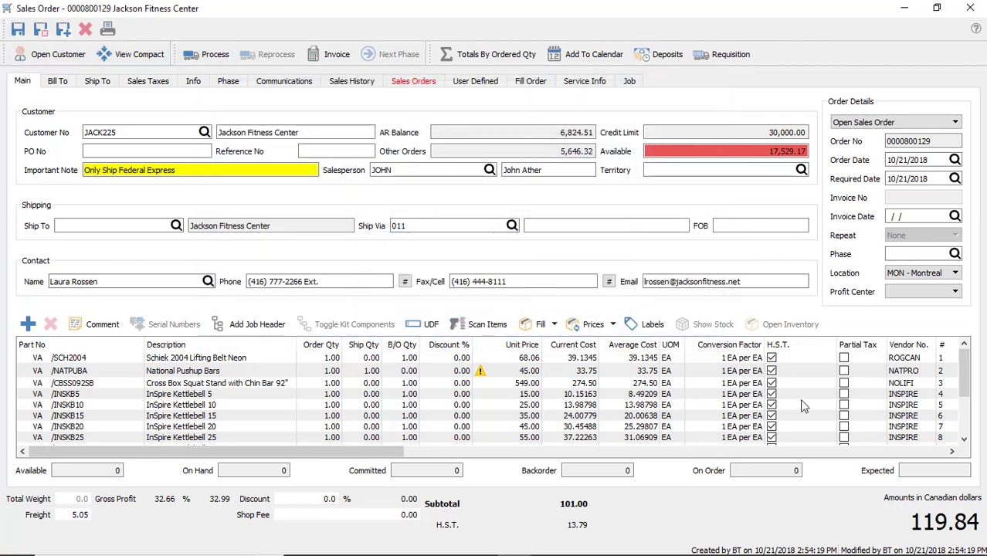
pyautogui.click(930, 452)
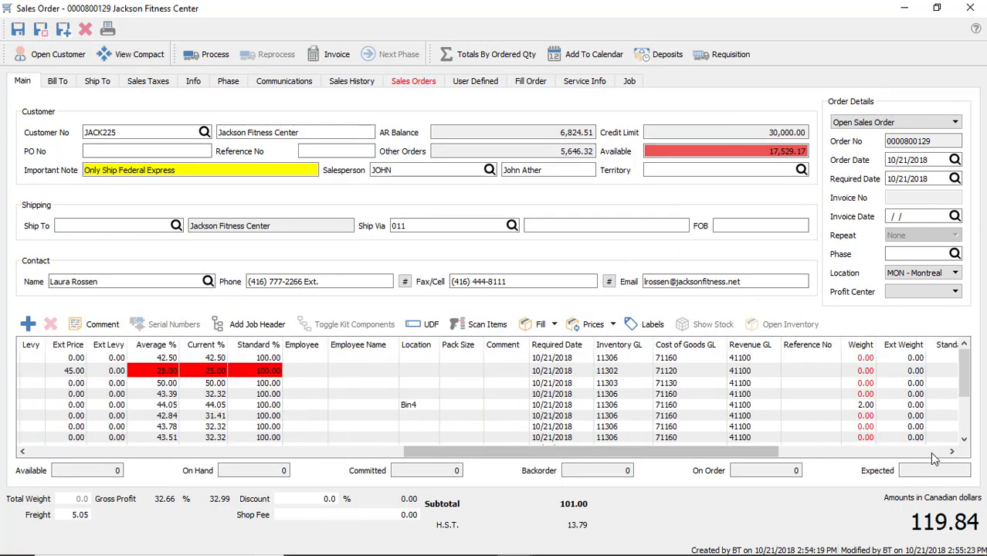
pyautogui.click(930, 453)
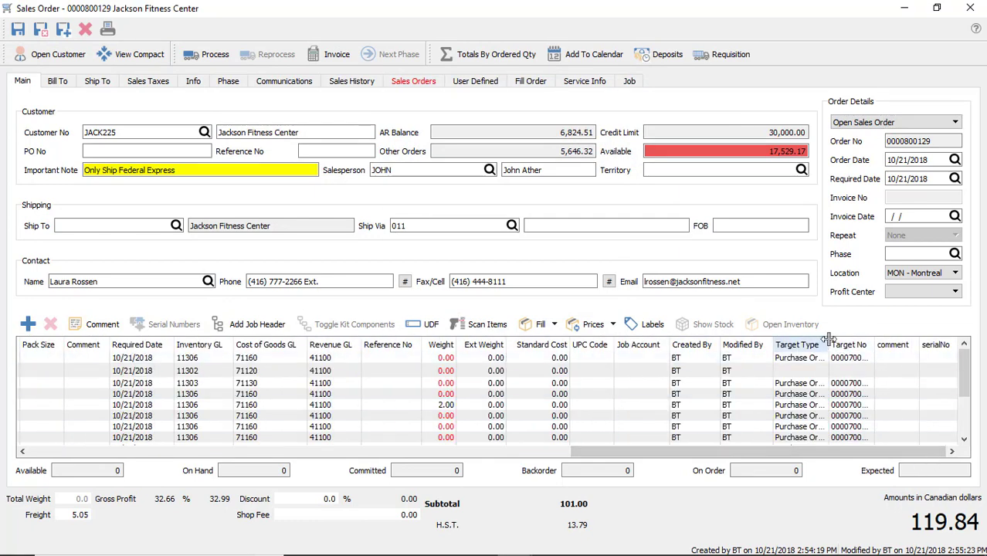
pyautogui.moveTo(829, 345); pyautogui.dragTo(930, 344)
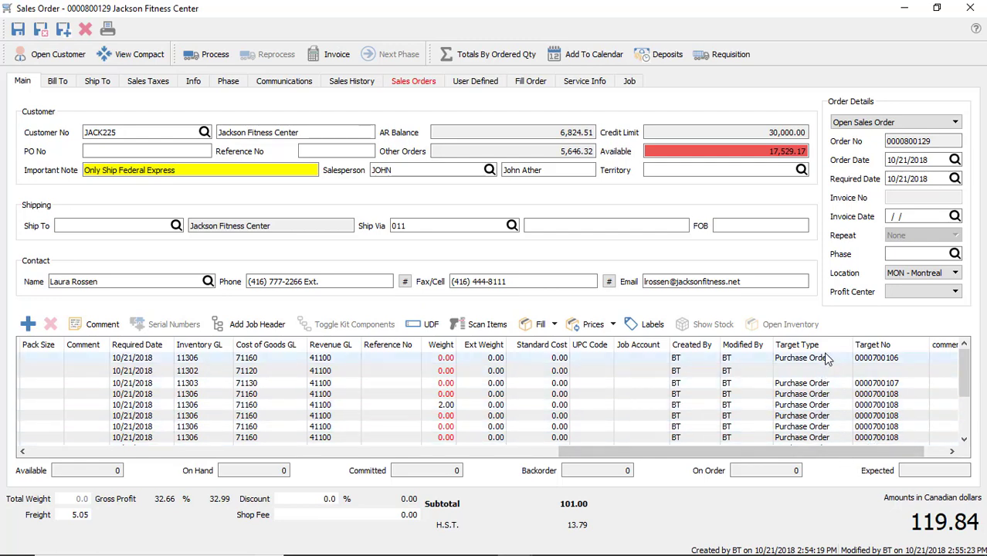
pyautogui.moveTo(669, 451); pyautogui.dragTo(217, 402)
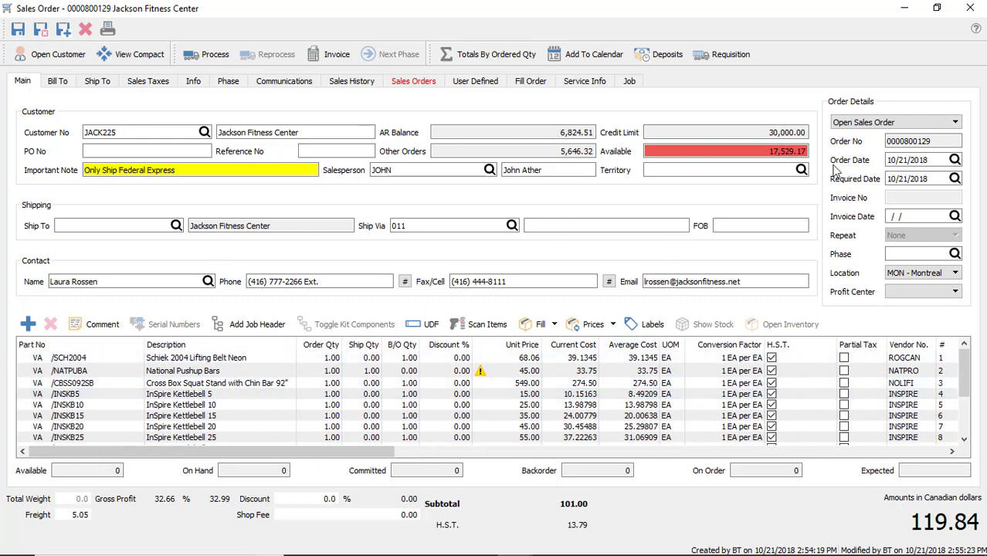
# Process the sales order, overriding the customer's credit limit and approving the items below the required margin.
pyautogui.click(72, 515)
pyautogui.click(66, 519)
pyautogui.click(210, 54)
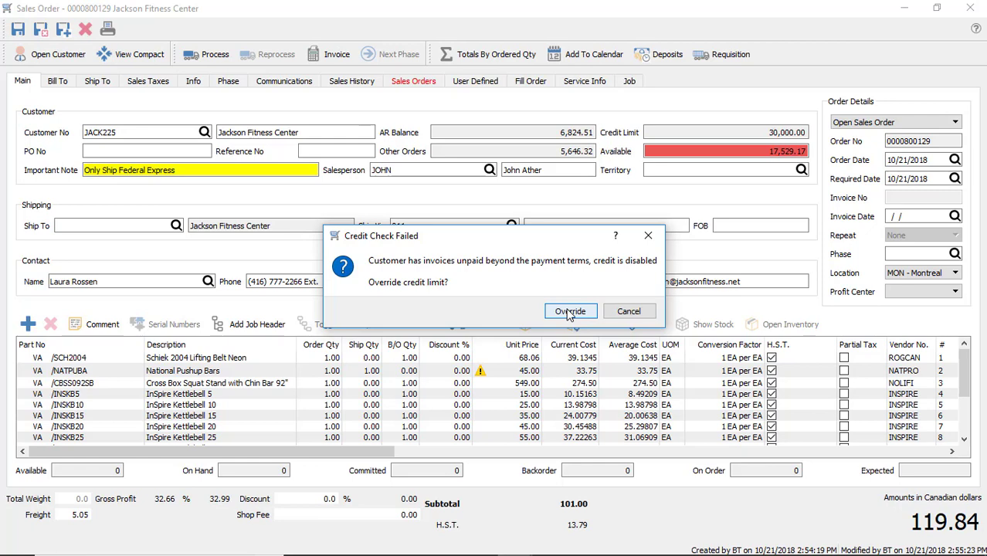
pyautogui.click(569, 312)
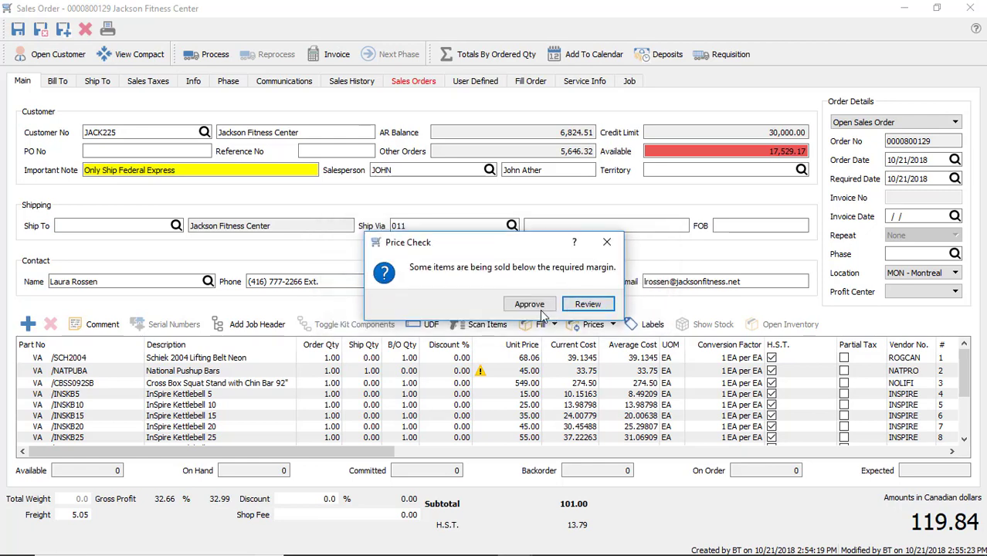
pyautogui.click(530, 307)
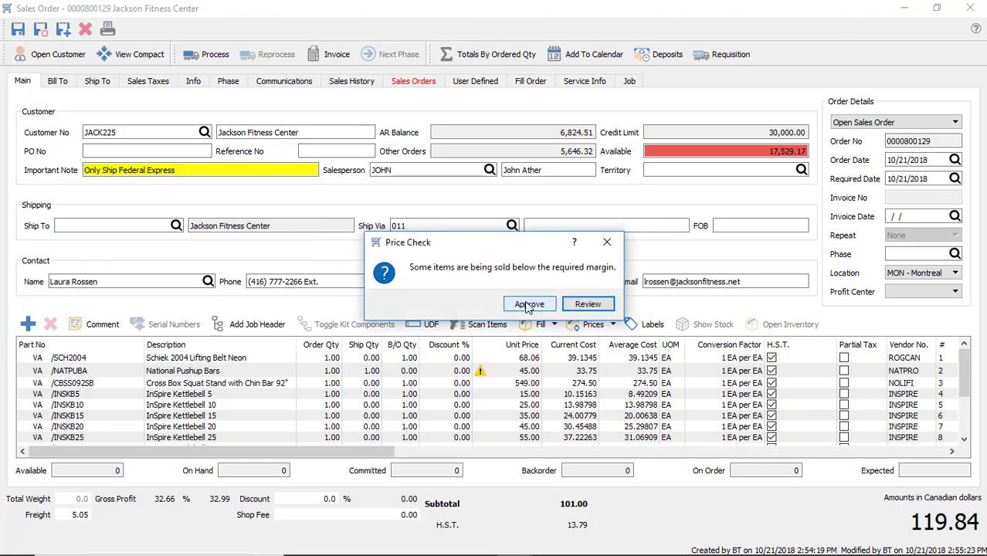
pyautogui.click(529, 304)
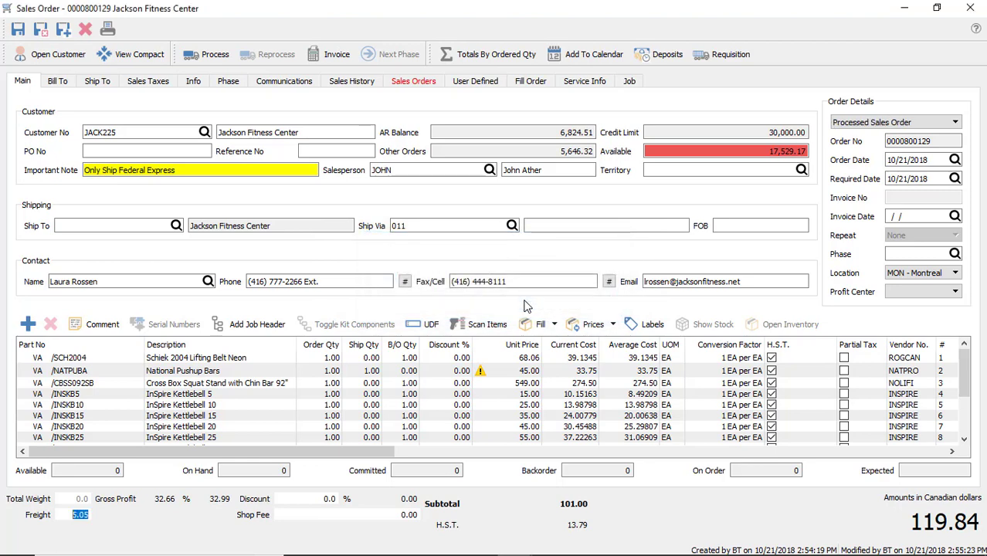
# Preview the Packing Slip report for the processed order, read through it and close the preview.
pyautogui.click(361, 199)
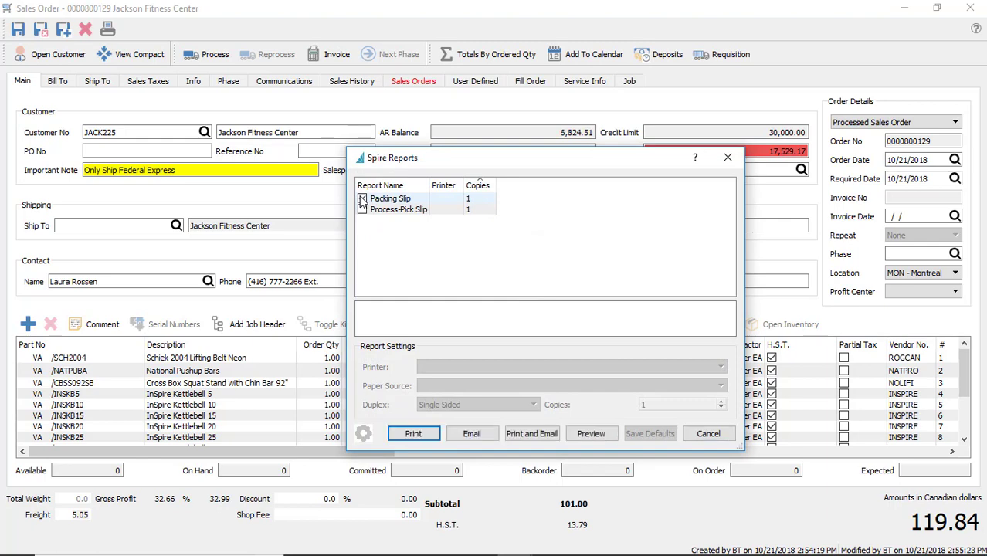
pyautogui.click(591, 434)
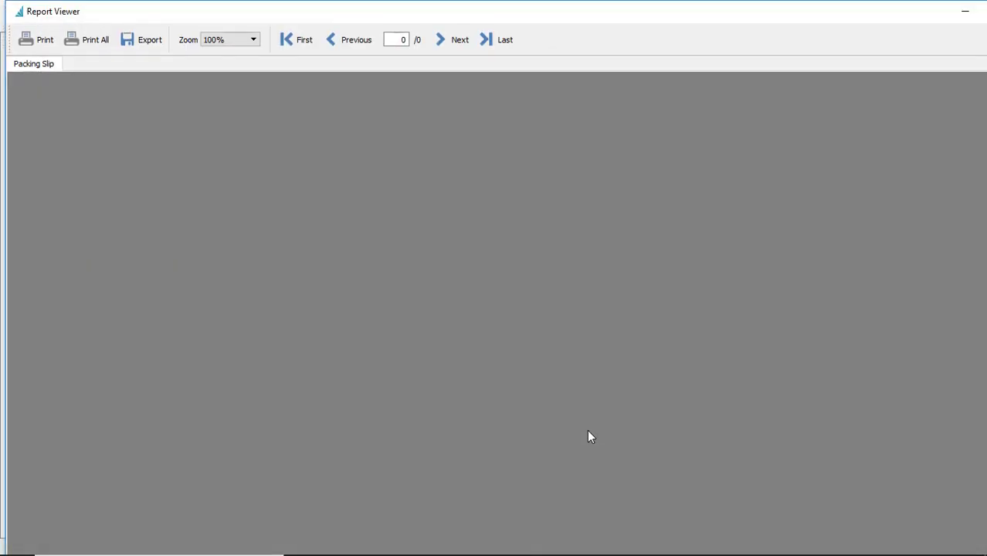
pyautogui.scroll(-2, 665, 441)
pyautogui.scroll(2, 666, 441)
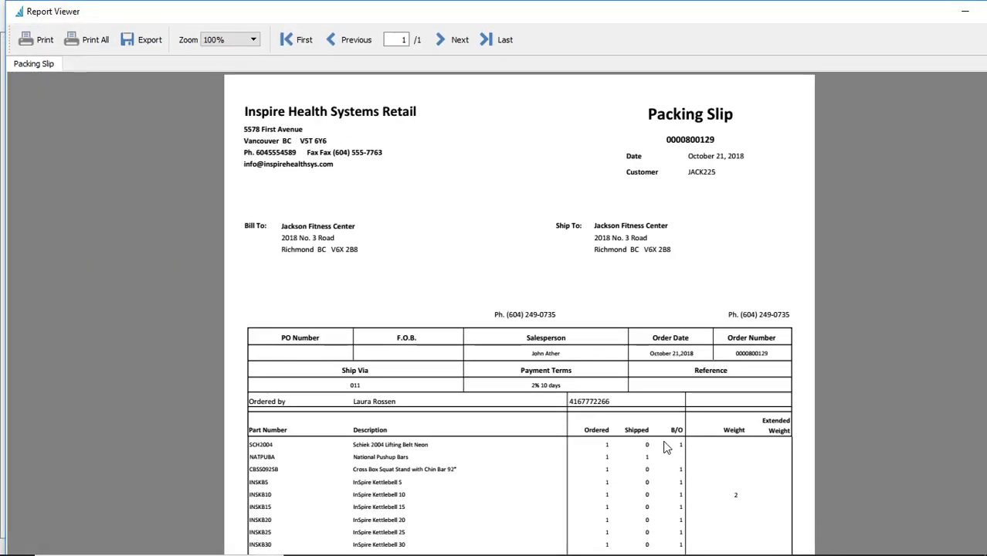
pyautogui.scroll(-2, 666, 447)
pyautogui.scroll(2, 662, 436)
pyautogui.click(17, 14)
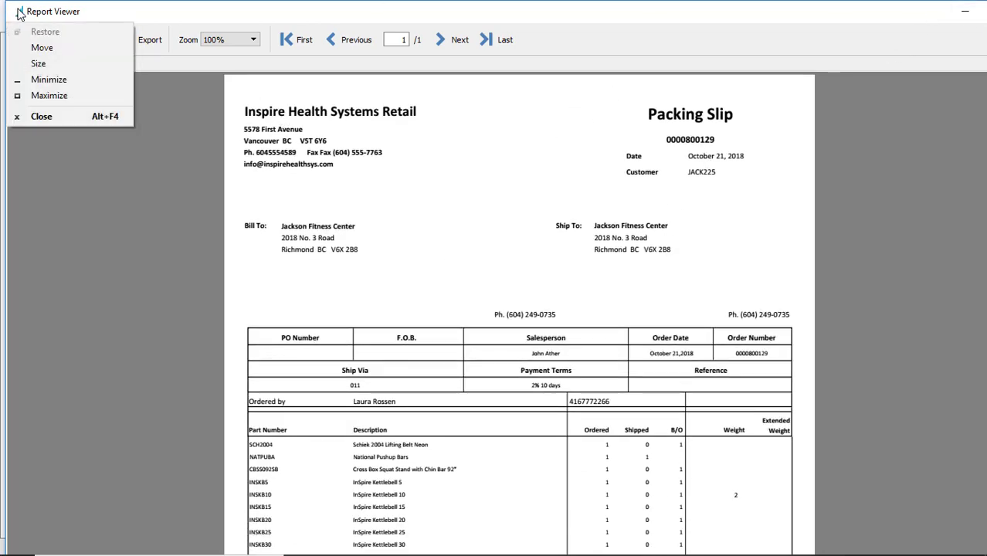
pyautogui.click(34, 118)
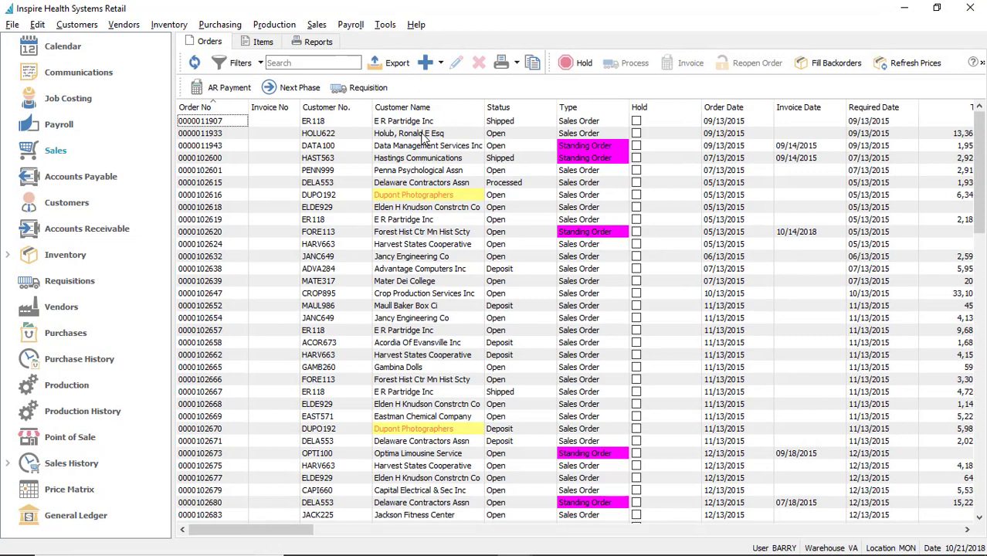
# Sort the orders list by order number in descending order and select Jackson Fitness Center's processed sales order.
pyautogui.click(469, 125)
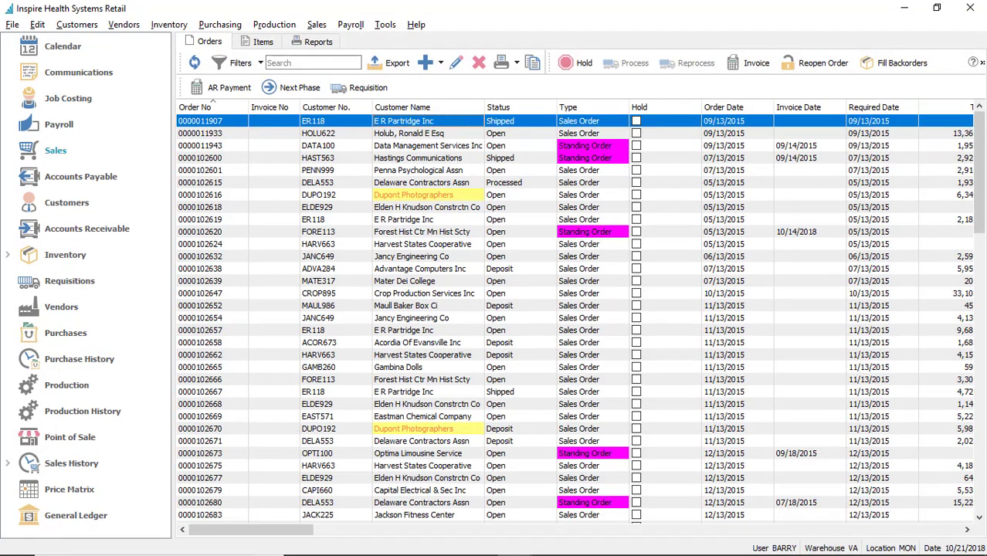
pyautogui.click(220, 108)
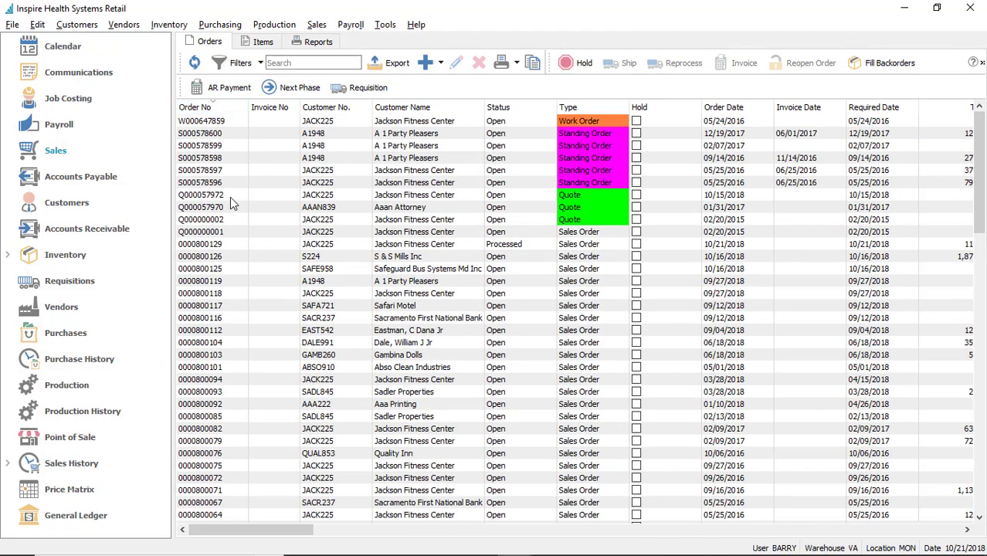
pyautogui.click(232, 197)
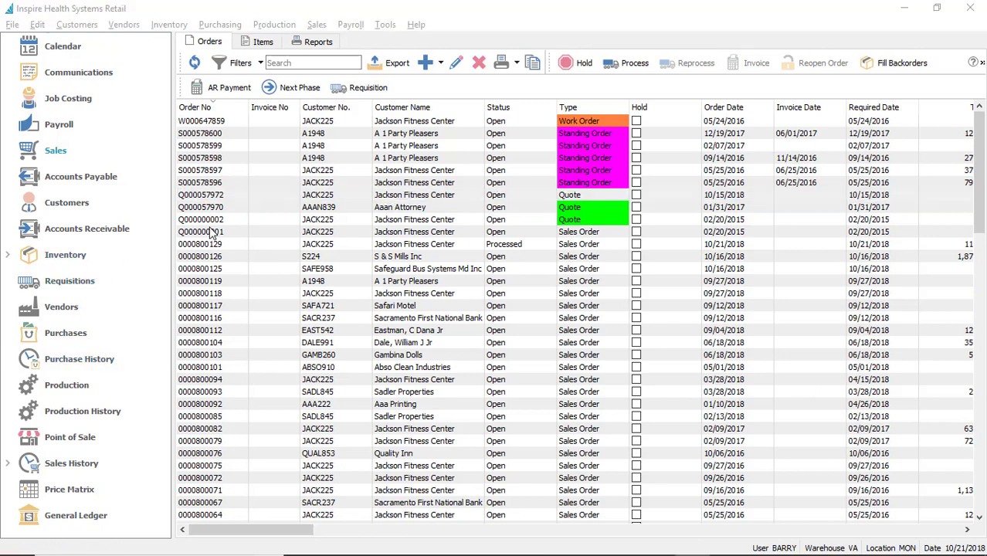
pyautogui.click(199, 234)
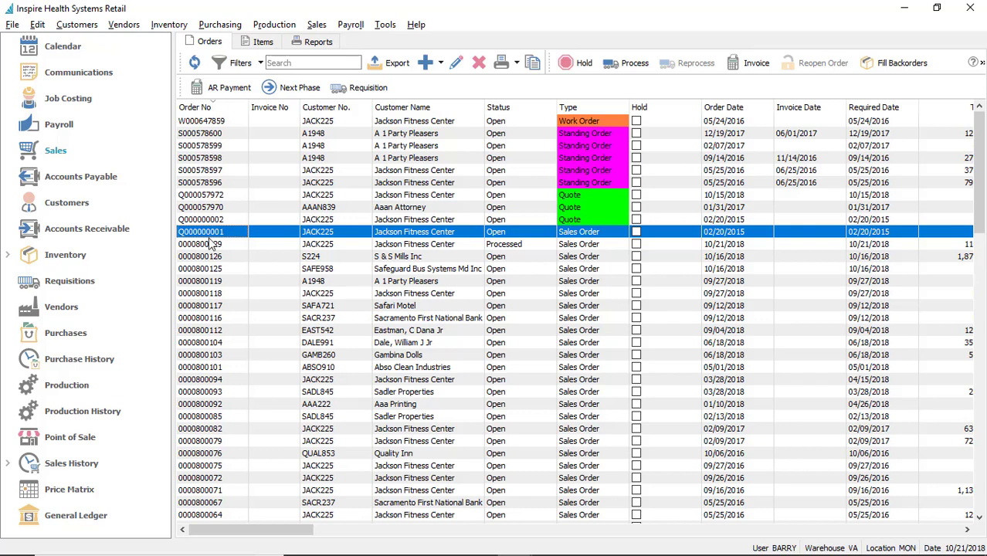
pyautogui.click(210, 244)
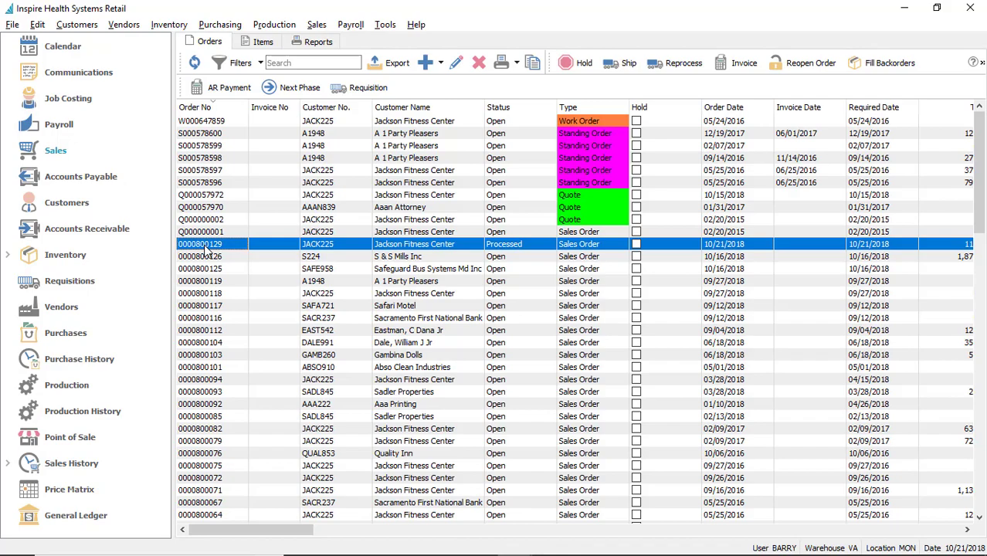
# Open Jackson Fitness Center's processed sales order, review the shipped and backordered quantities of its line items, and close it.
pyautogui.doubleClick(205, 246)
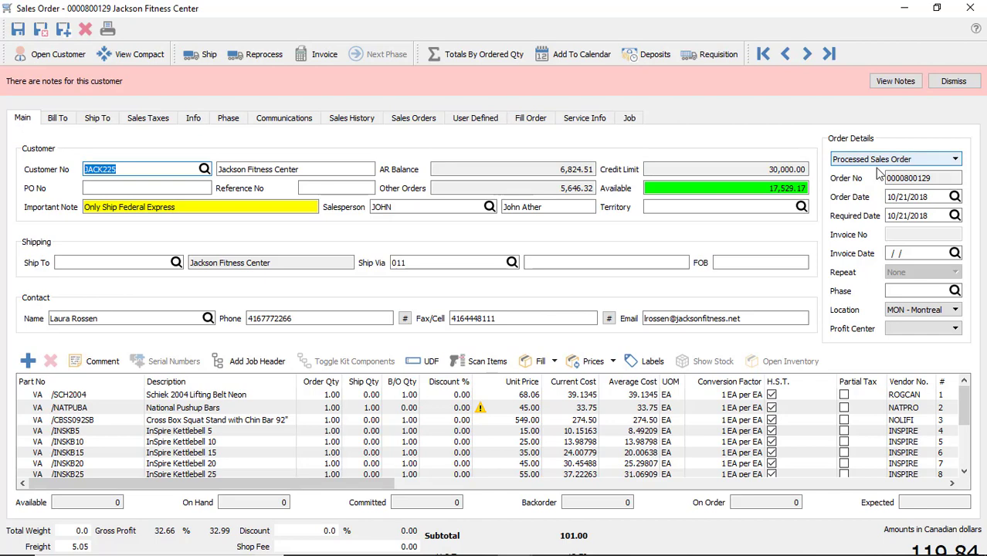
pyautogui.scroll(-3, 410, 419)
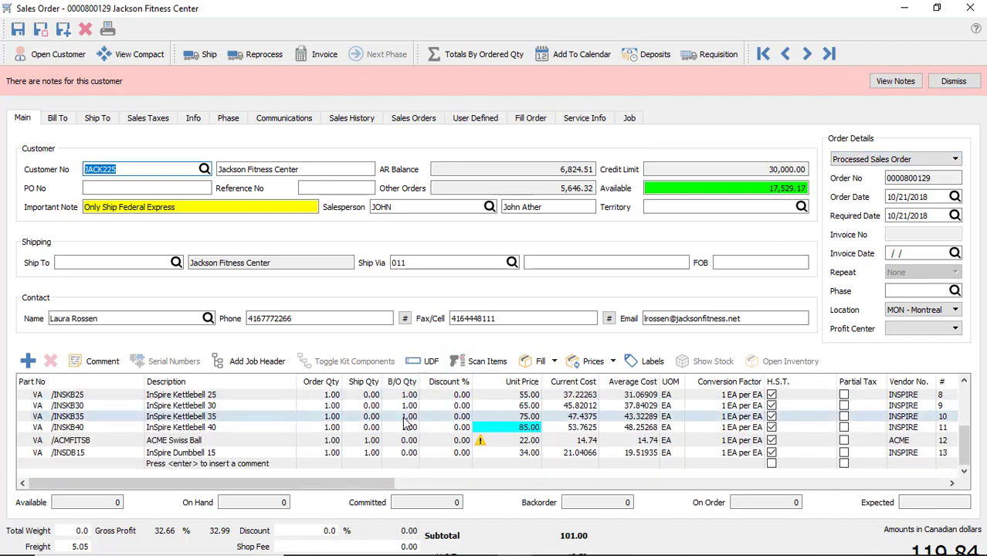
pyautogui.scroll(2, 668, 409)
pyautogui.scroll(1, 667, 409)
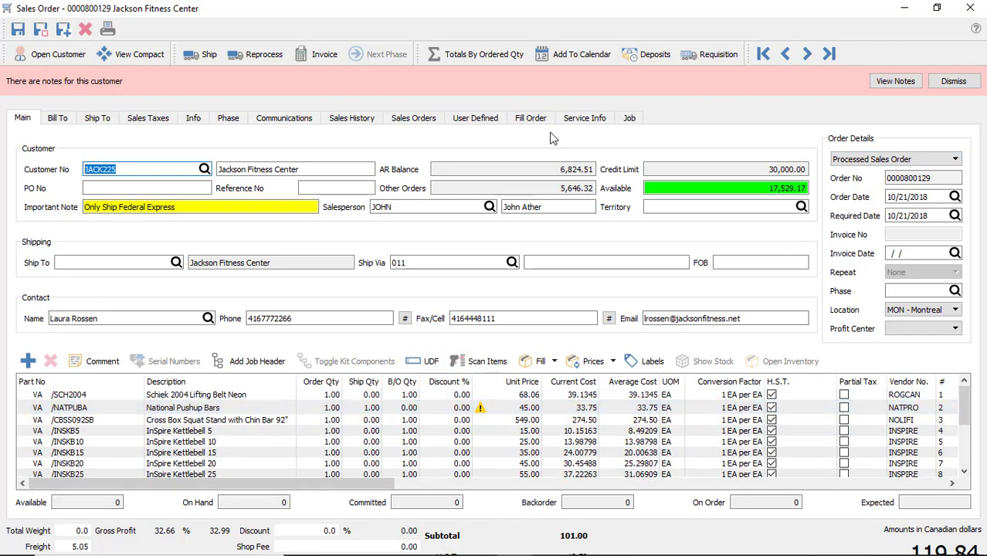
pyautogui.click(970, 8)
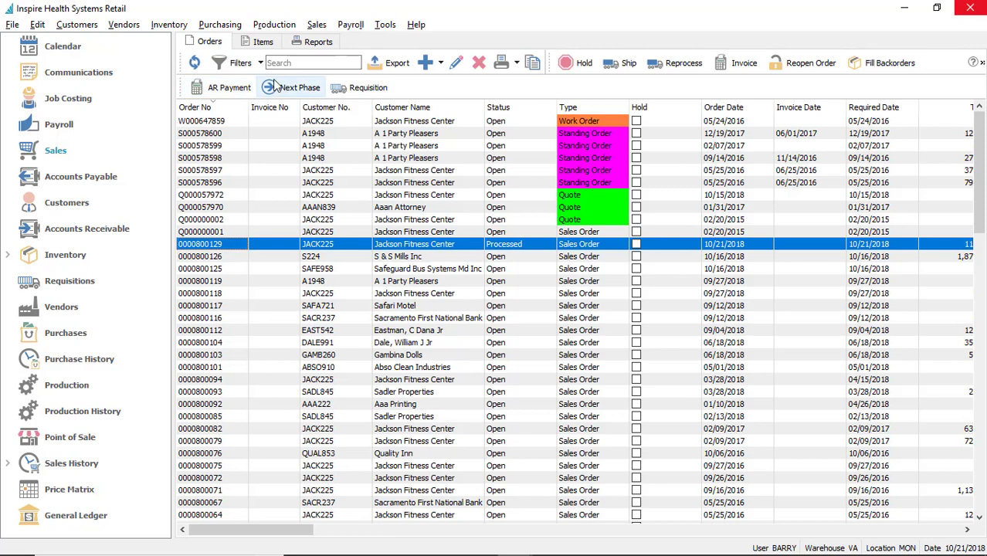
# Filter the orders list to show only orders whose Status is one of Processed.
pyautogui.click(236, 64)
pyautogui.click(270, 125)
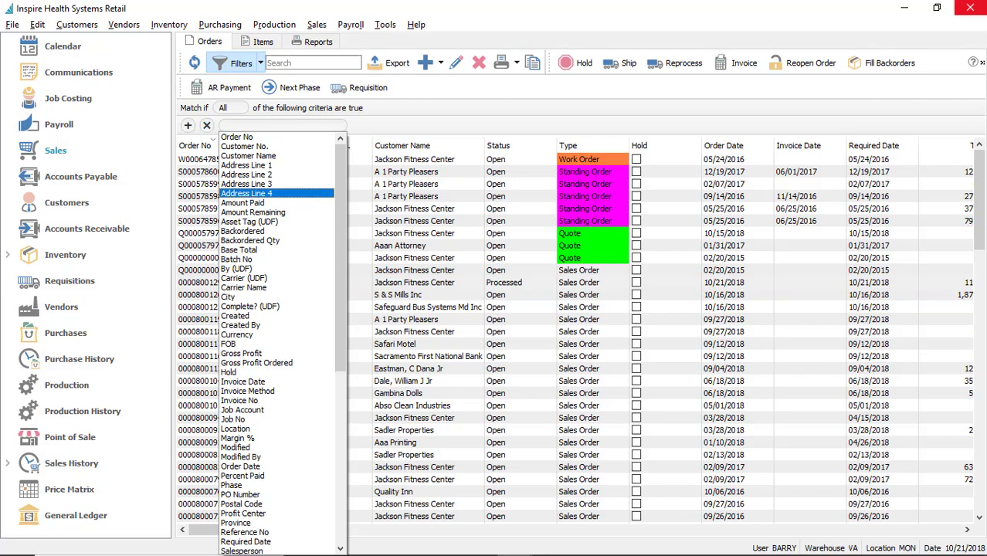
pyautogui.press('Escape')
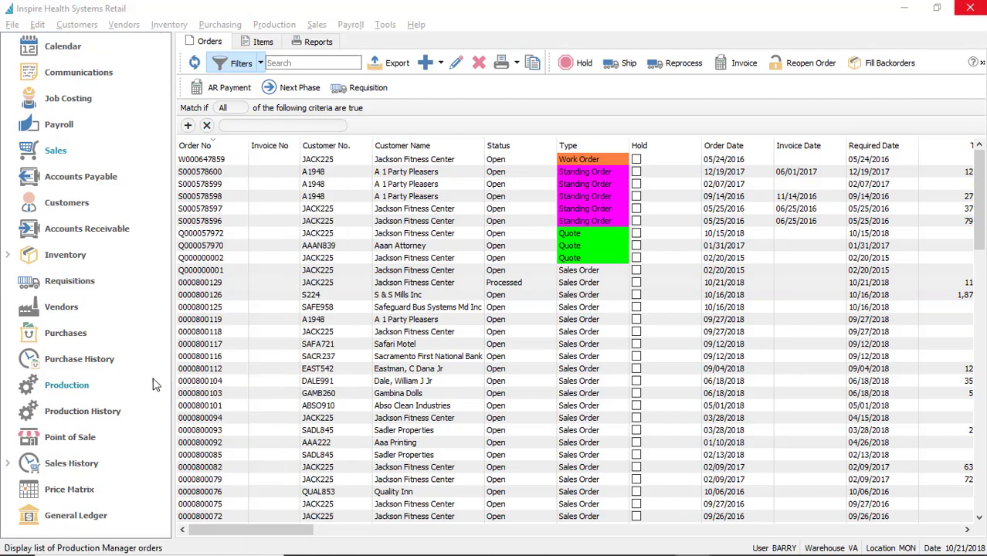
pyautogui.click(274, 148)
pyautogui.click(262, 125)
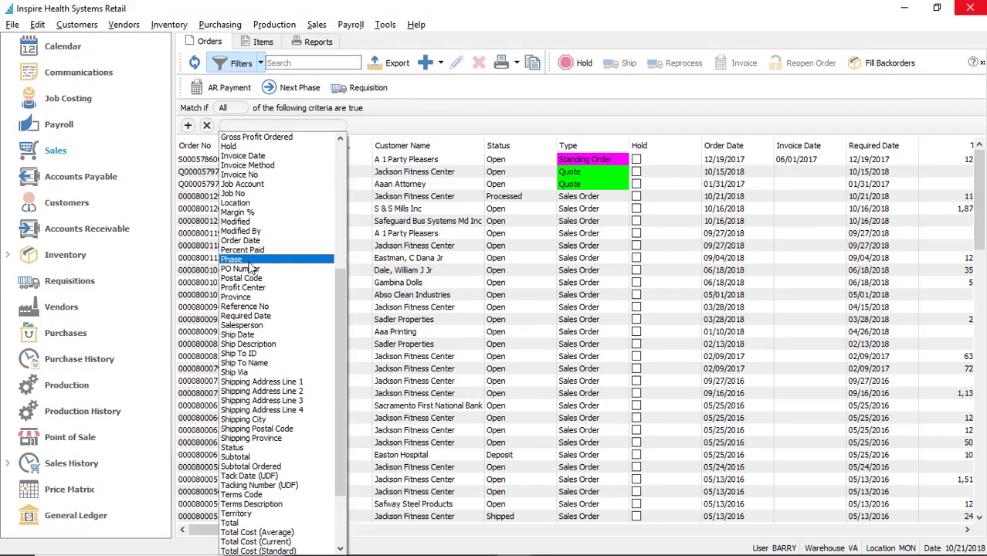
pyautogui.scroll(-1, 255, 369)
pyautogui.scroll(-2, 255, 369)
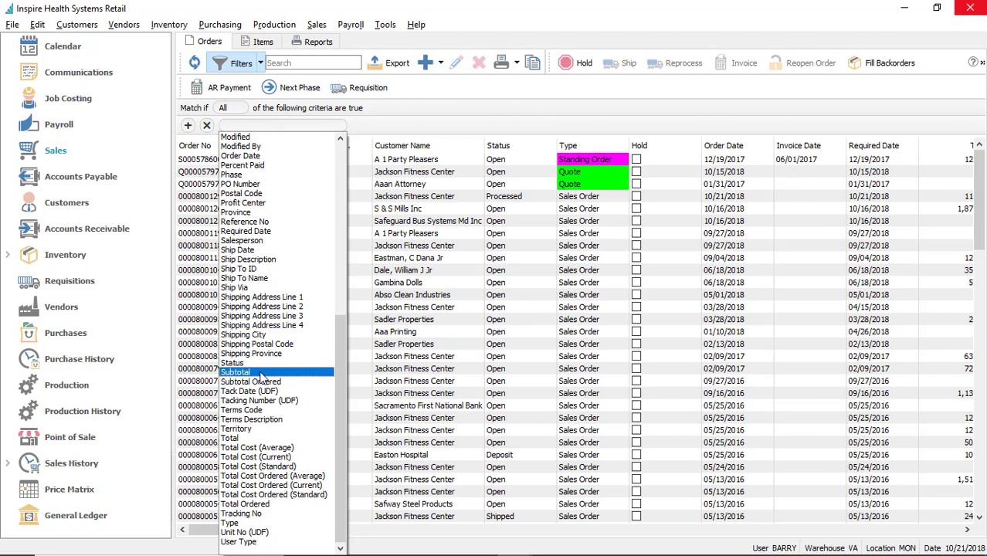
pyautogui.click(236, 363)
pyautogui.click(475, 126)
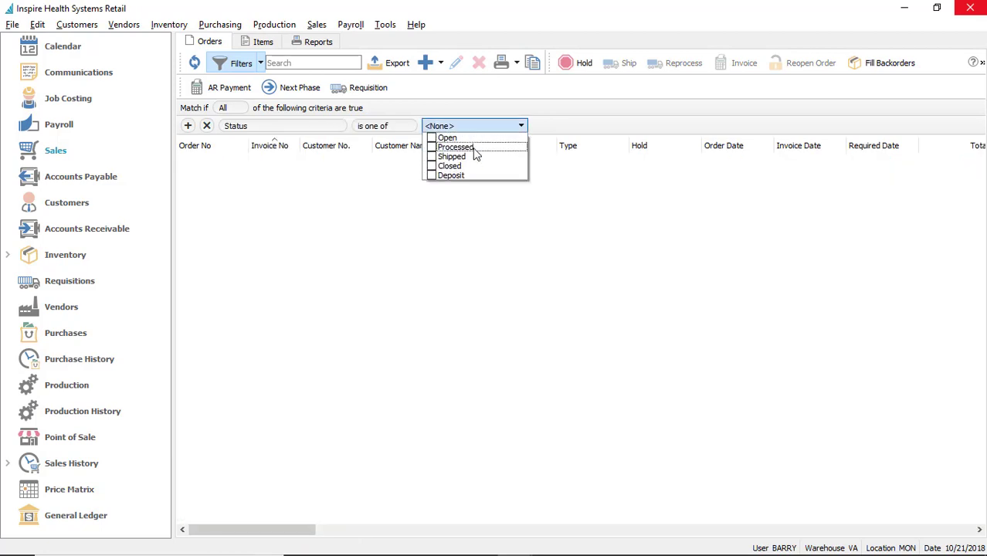
pyautogui.click(433, 147)
pyautogui.click(653, 245)
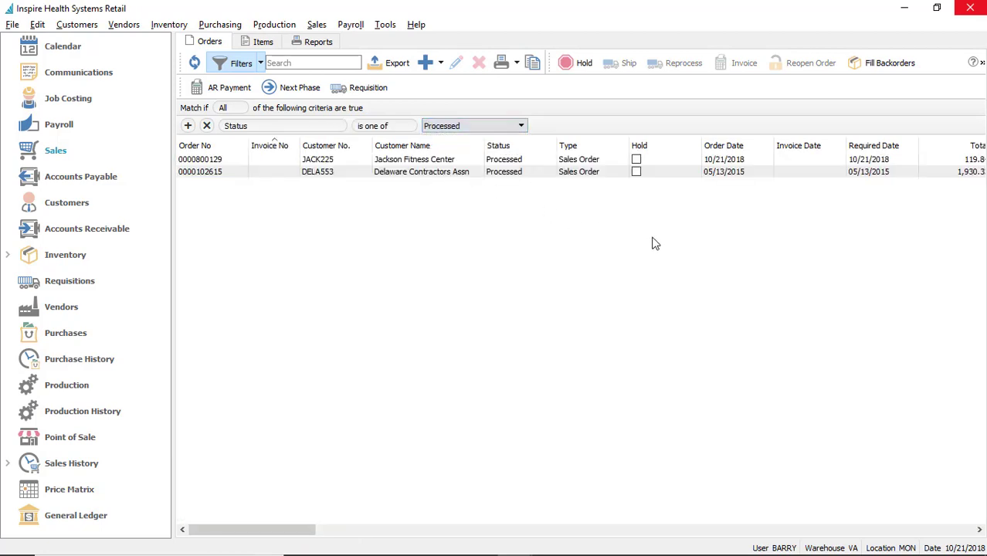
# Open Jackson Fitness Center's processed order, set its freight to 0 and review the line item quantities.
pyautogui.click(376, 161)
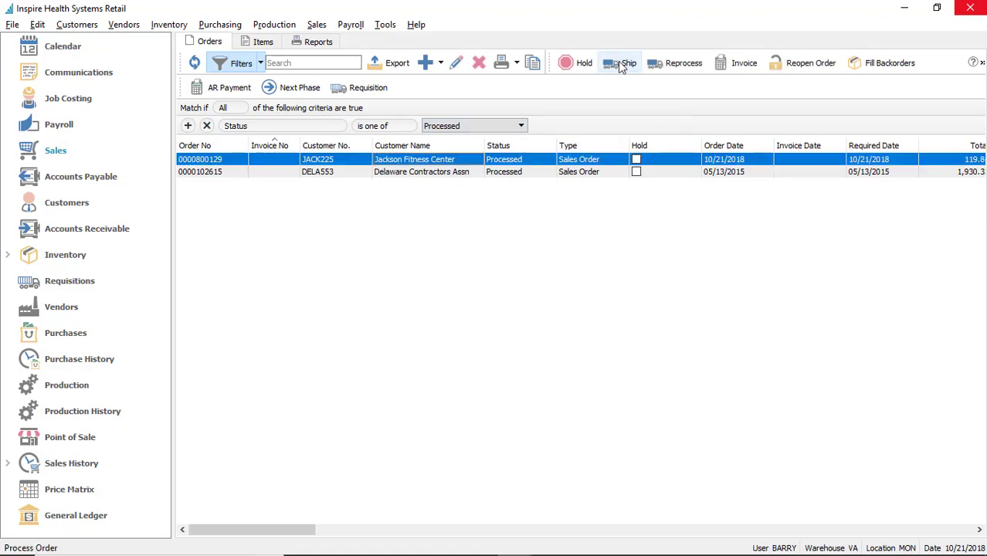
pyautogui.doubleClick(508, 160)
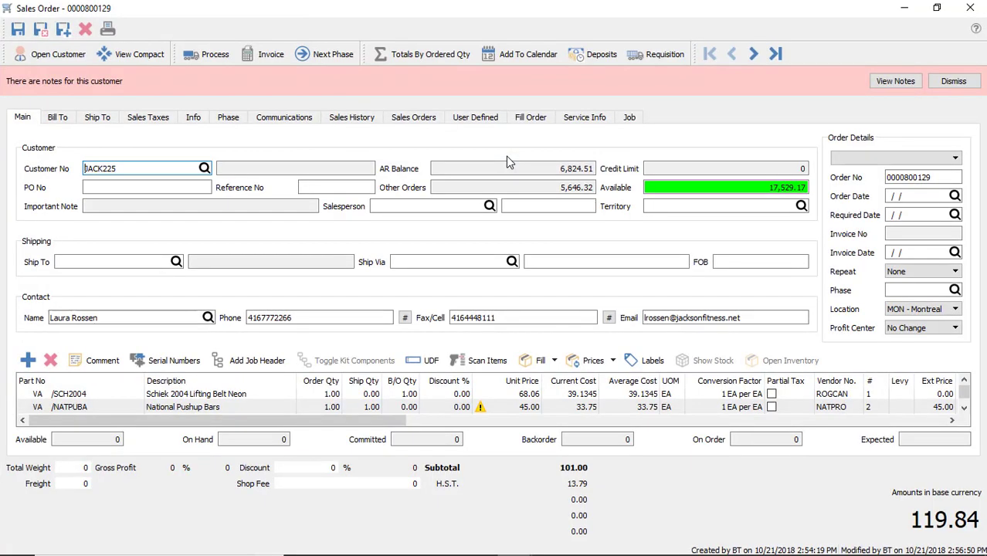
pyautogui.click(71, 546)
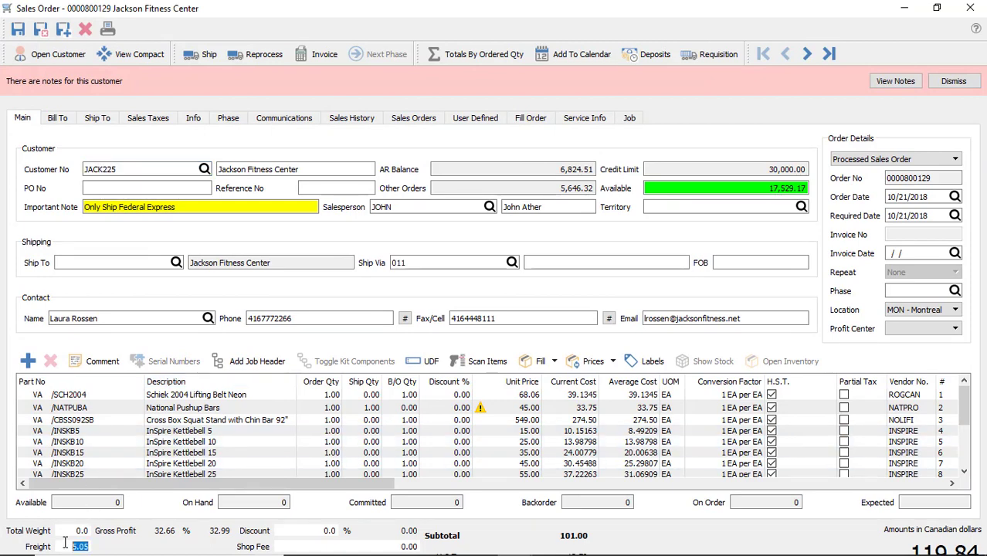
pyautogui.write('0')
pyautogui.press('Tab')
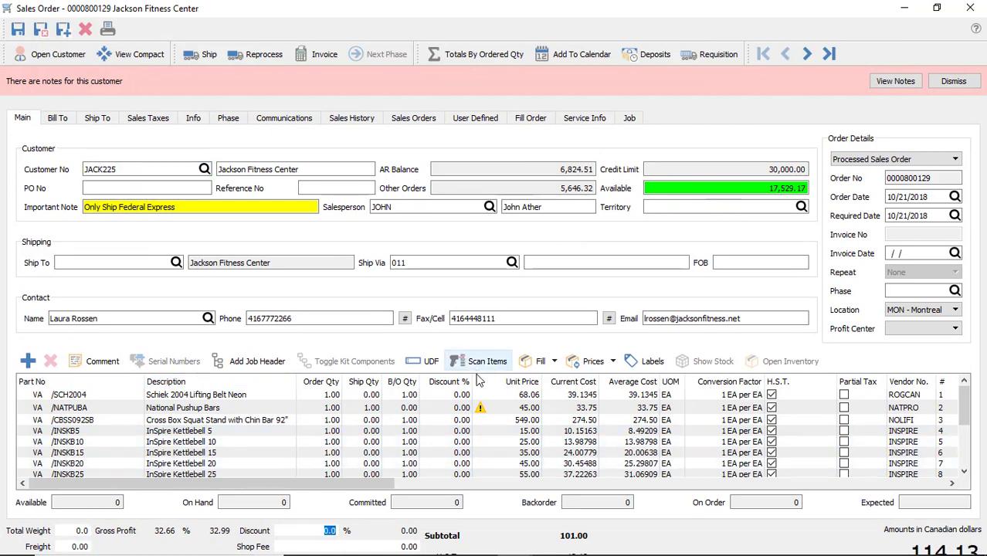
pyautogui.scroll(-2, 394, 425)
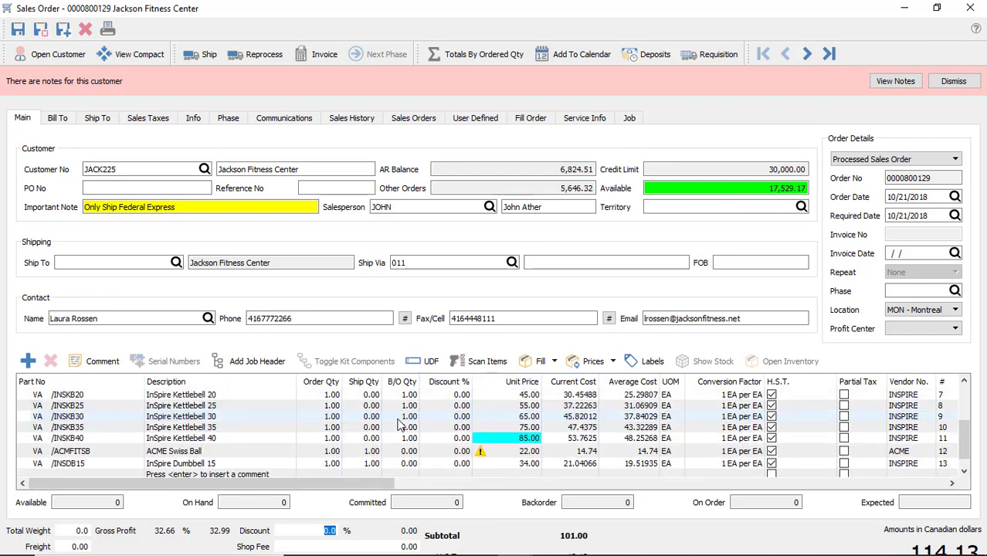
pyautogui.scroll(3, 371, 433)
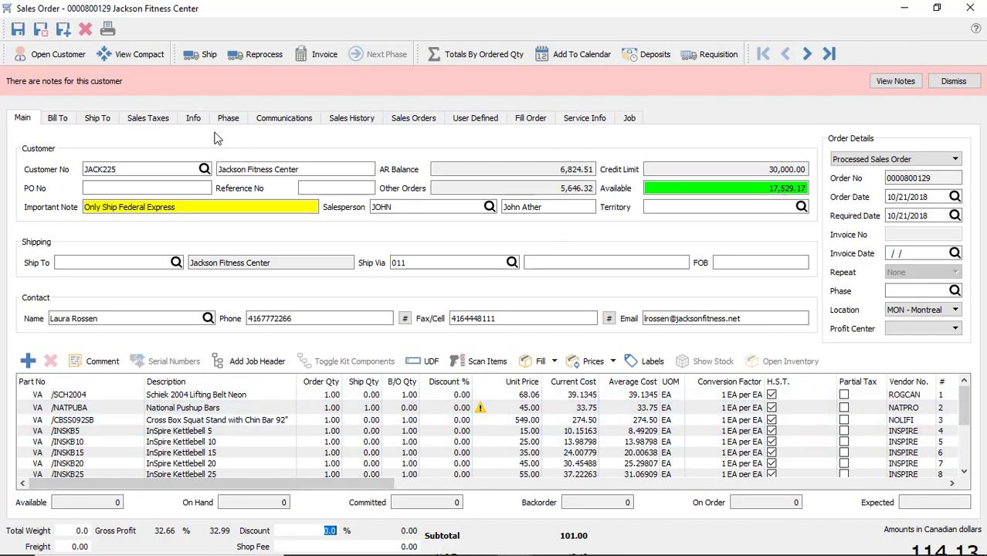
# Check the order's carrier name, ship date and tracking number fields, and return to its main details.
pyautogui.click(195, 116)
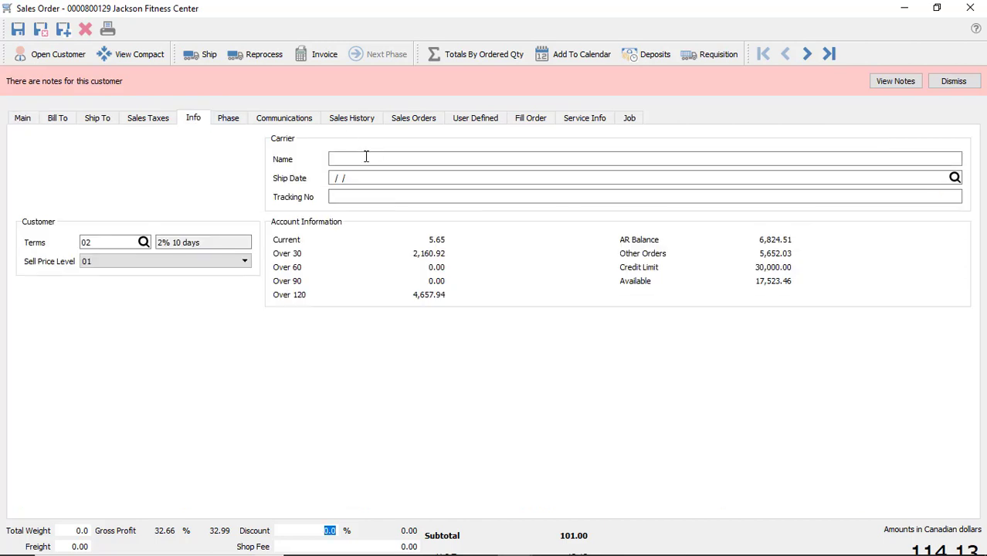
pyautogui.click(367, 158)
pyautogui.click(366, 196)
pyautogui.click(24, 119)
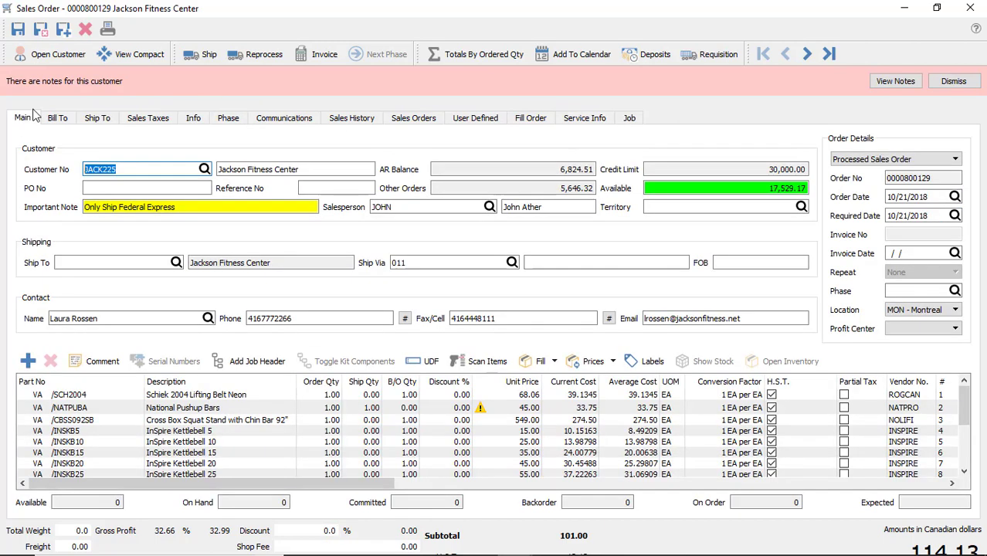
# Ship the order with the below-margin items approved, preview its Ship-Pack Slip report and close the preview.
pyautogui.click(202, 59)
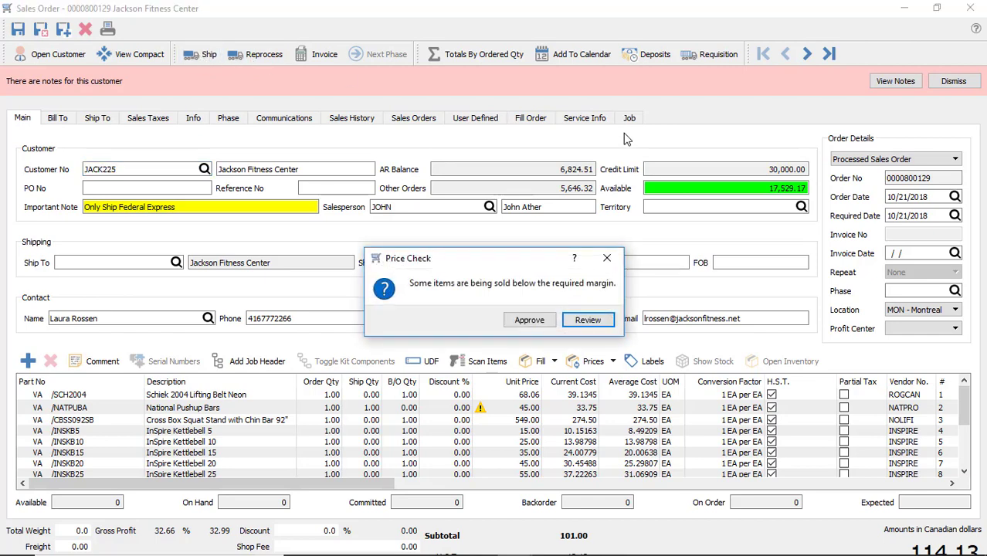
pyautogui.click(528, 321)
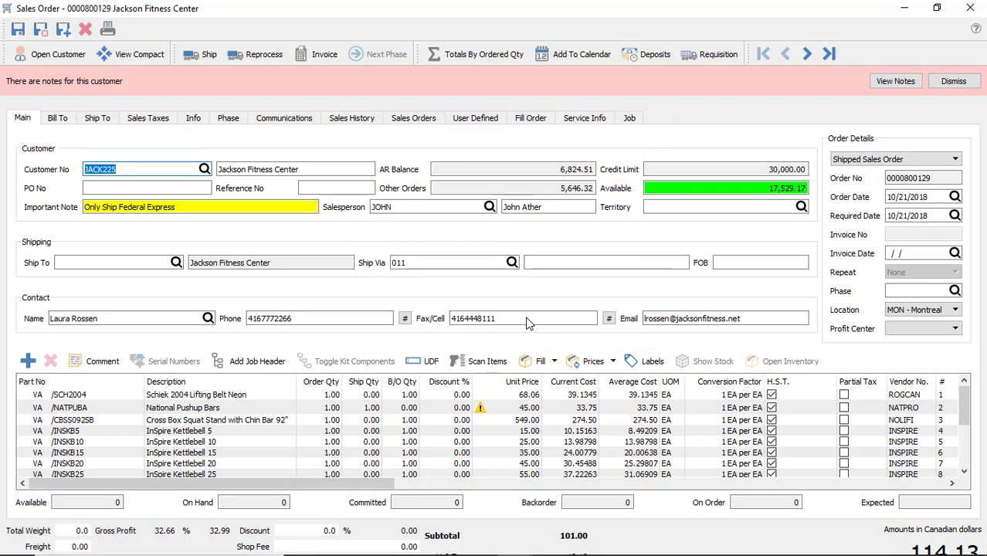
pyautogui.click(362, 198)
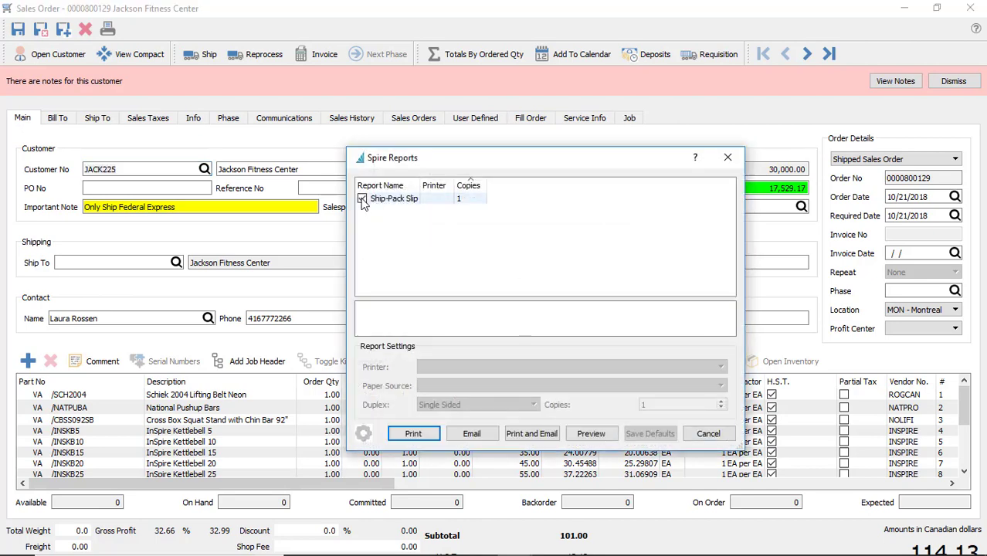
pyautogui.click(591, 434)
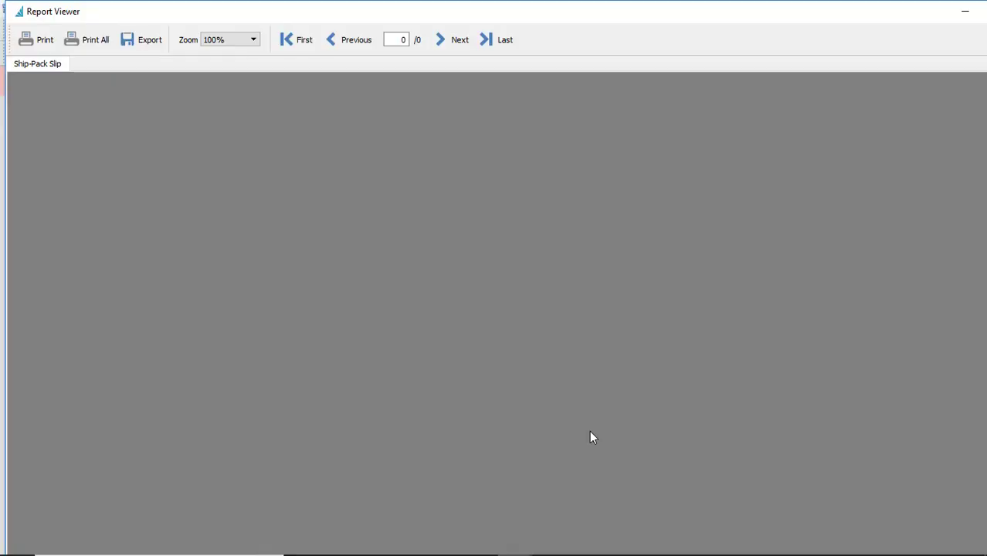
pyautogui.scroll(-5, 591, 437)
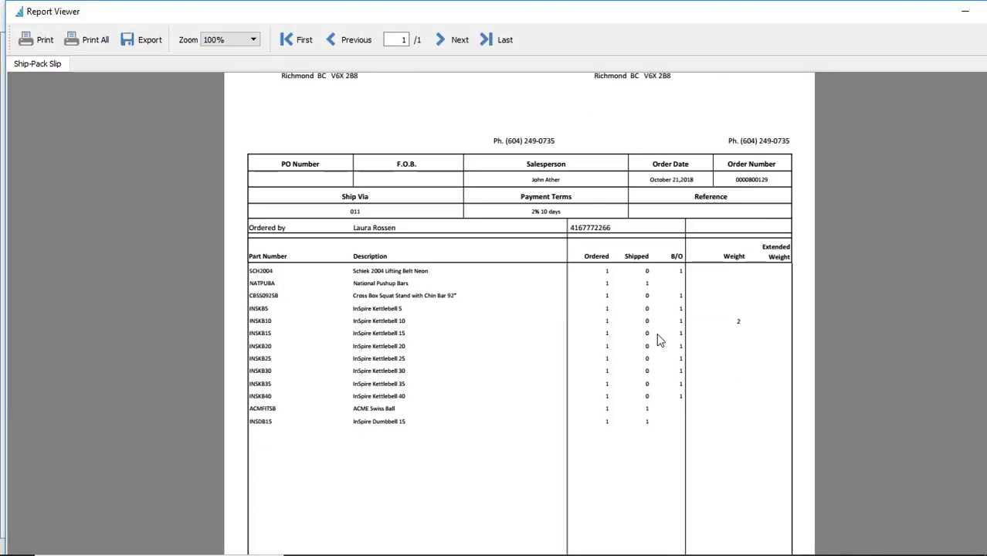
pyautogui.scroll(5, 661, 340)
pyautogui.doubleClick(17, 14)
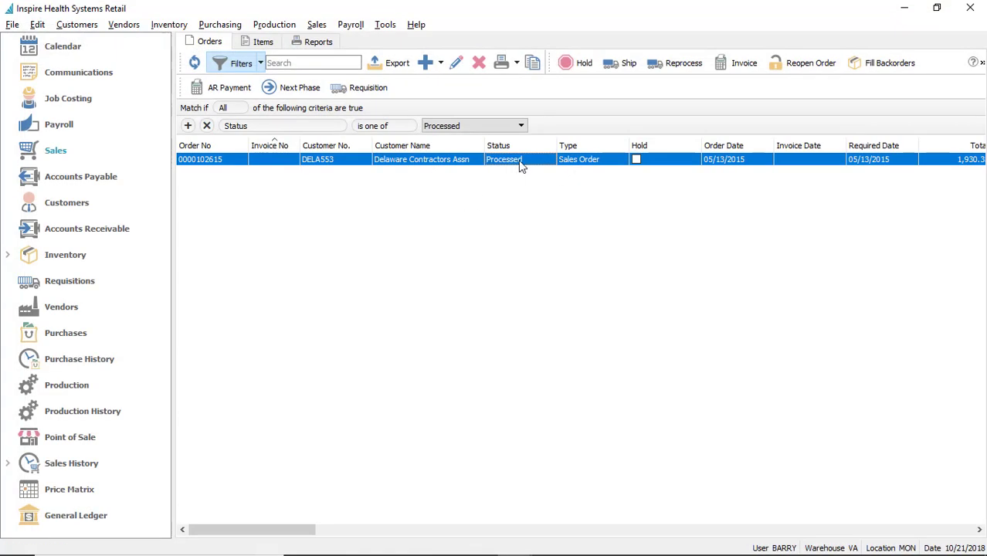
# Change the orders list's Status filter from Processed to Shipped.
pyautogui.click(469, 128)
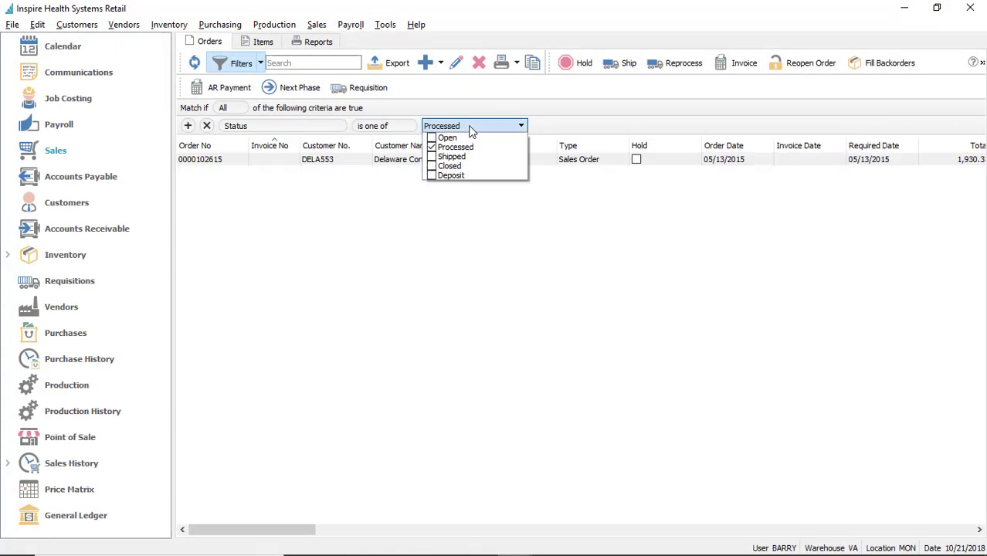
pyautogui.click(434, 156)
pyautogui.click(434, 146)
pyautogui.click(531, 269)
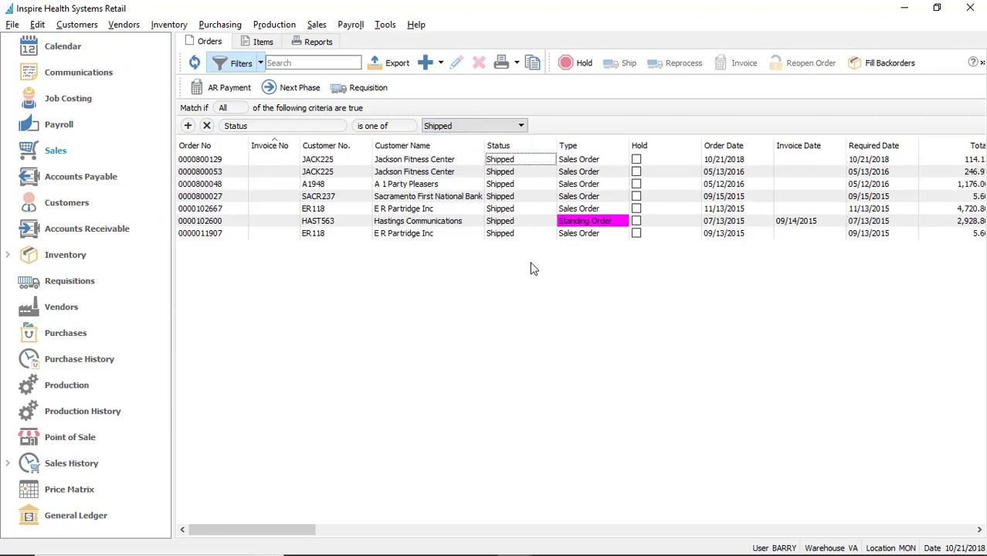
# Invoice Jackson Fitness Center's newly shipped order dated 10/21/2018 on account, approving the items below the required margin.
pyautogui.click(236, 162)
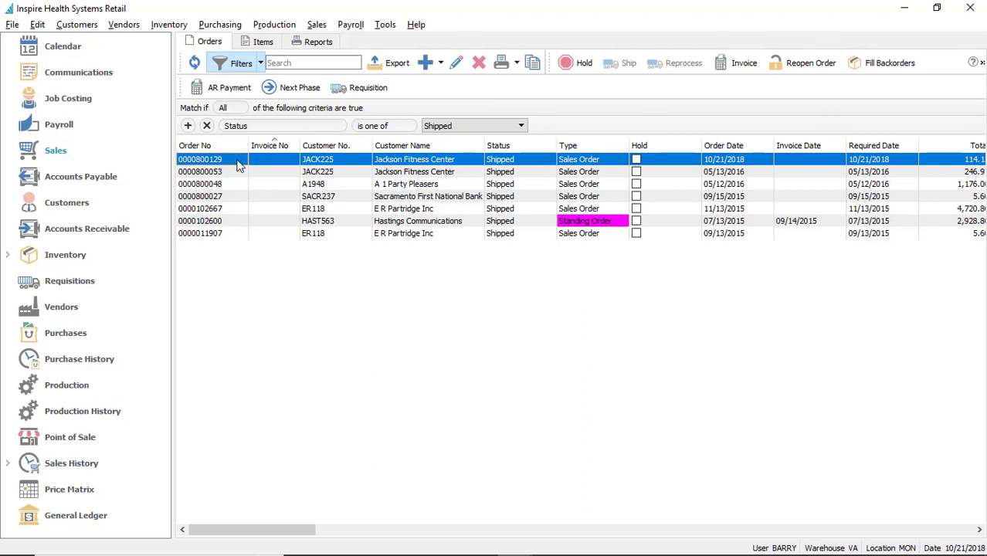
pyautogui.doubleClick(237, 162)
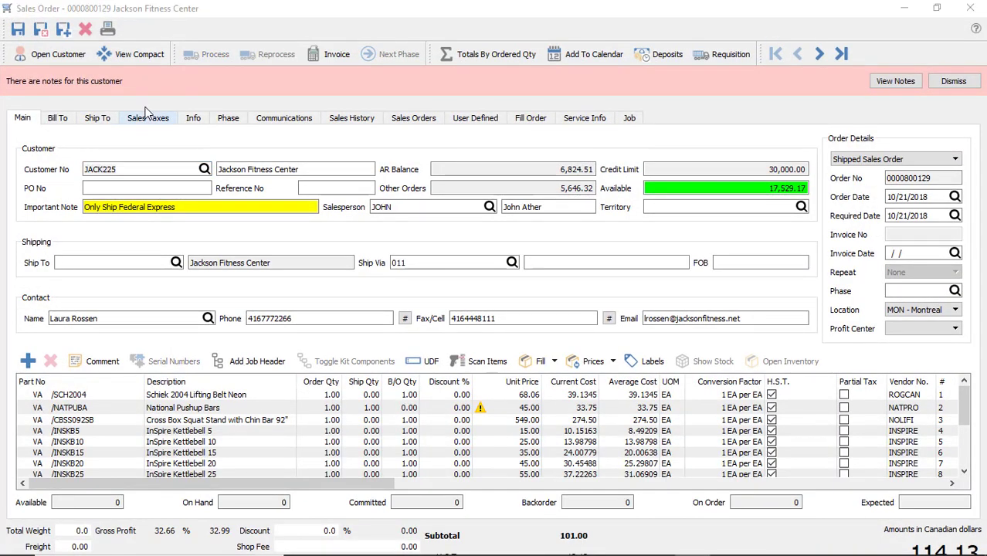
pyautogui.click(333, 54)
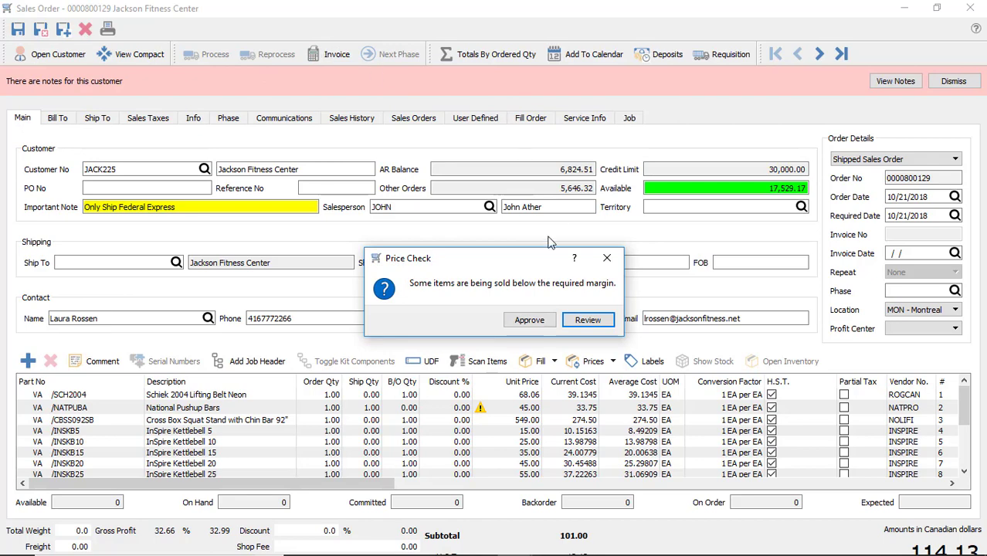
pyautogui.click(529, 319)
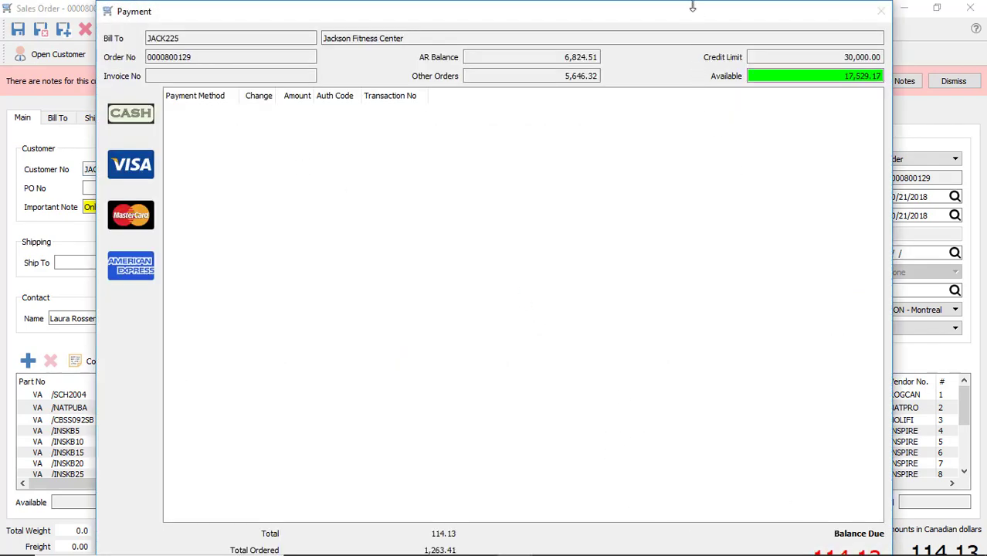
pyautogui.moveTo(692, 3)
pyautogui.mouseDown()
pyautogui.moveTo(670, 65)
pyautogui.moveTo(679, 11)
pyautogui.mouseUp()
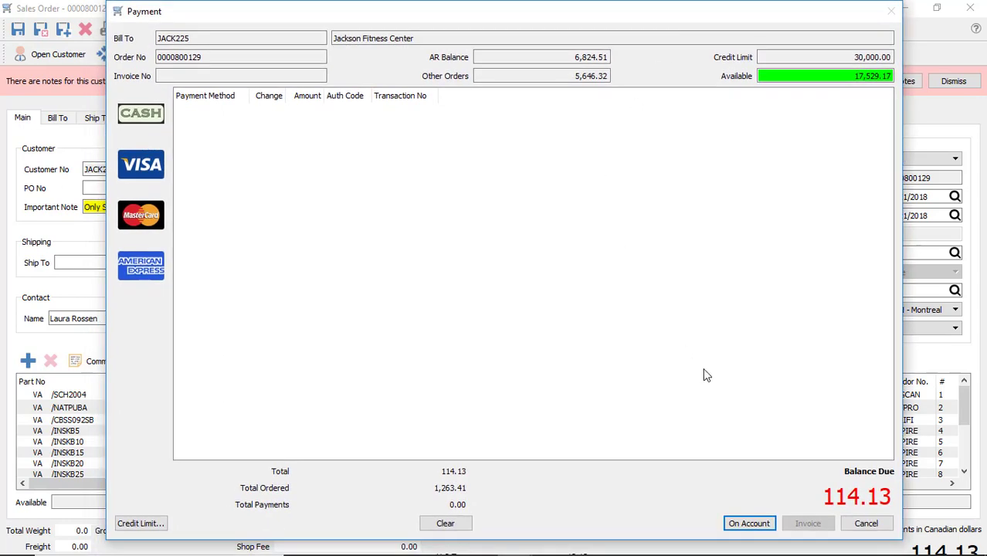
pyautogui.click(748, 522)
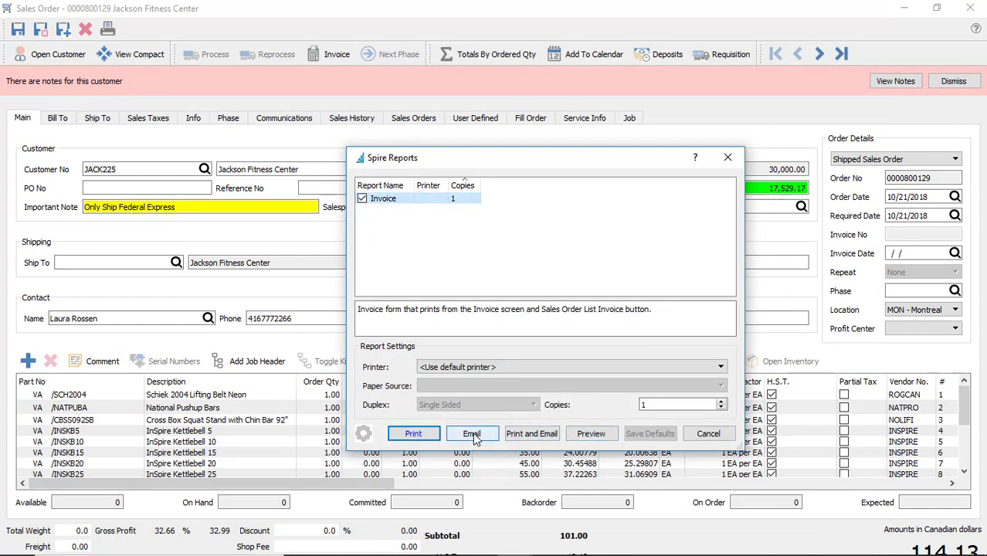
# Preview the Invoice report for the order, read through it and close the preview.
pyautogui.click(584, 434)
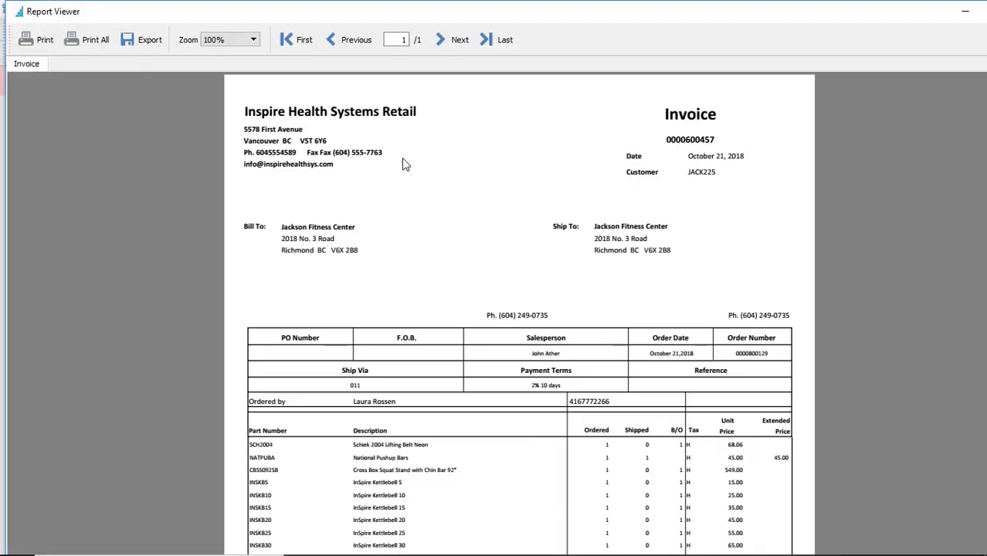
pyautogui.scroll(-3, 614, 324)
pyautogui.scroll(3, 622, 338)
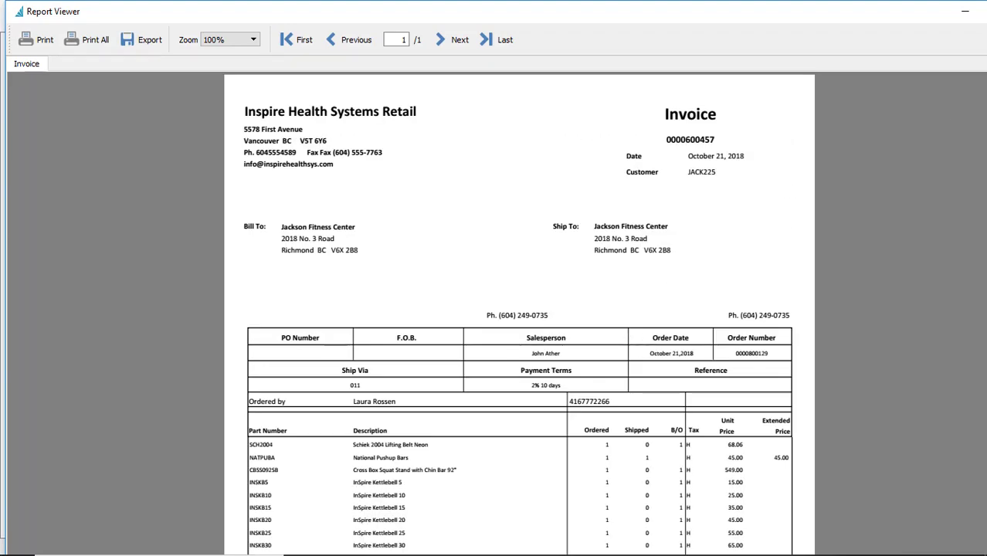
pyautogui.doubleClick(17, 13)
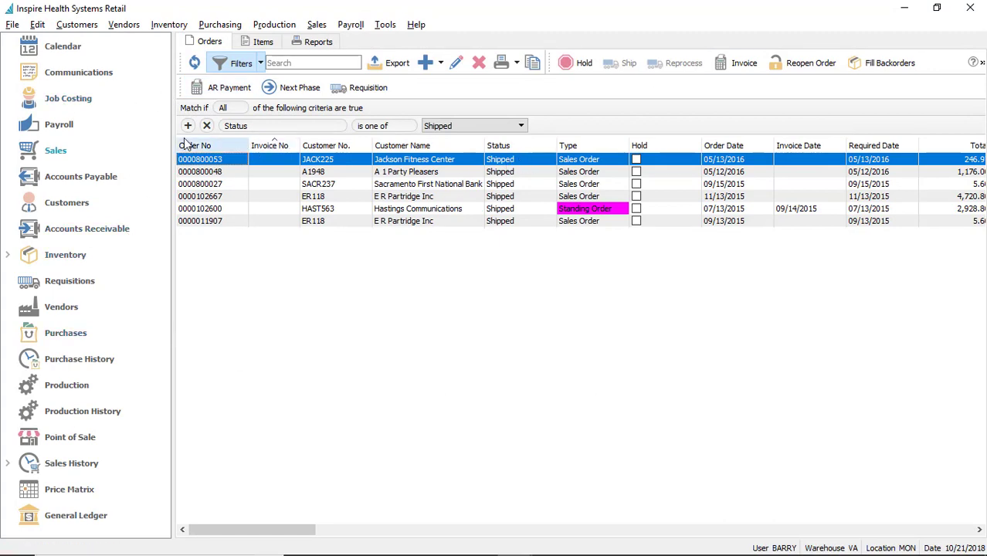
# Show the sales orders list without the status filter and sort it by order date, newest first.
pyautogui.click(58, 154)
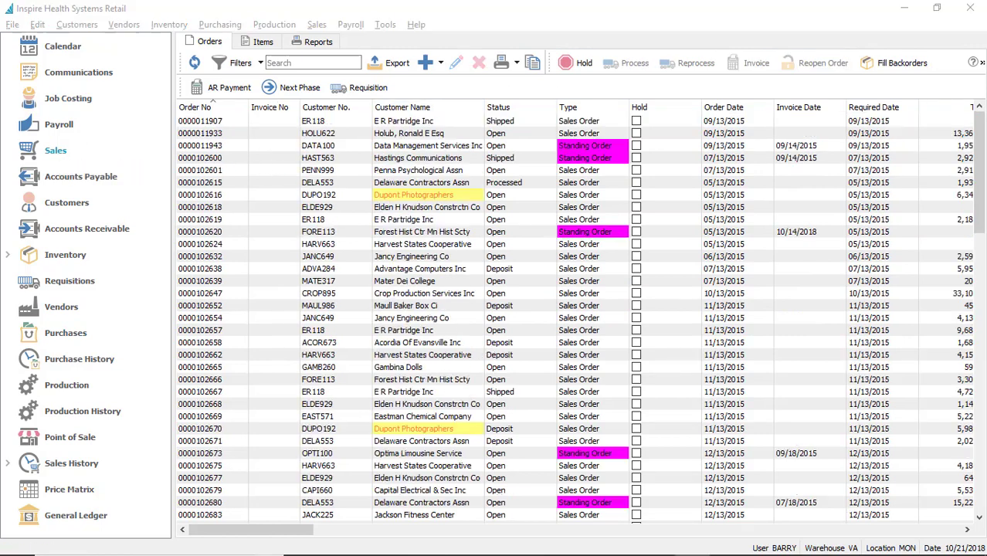
pyautogui.click(734, 108)
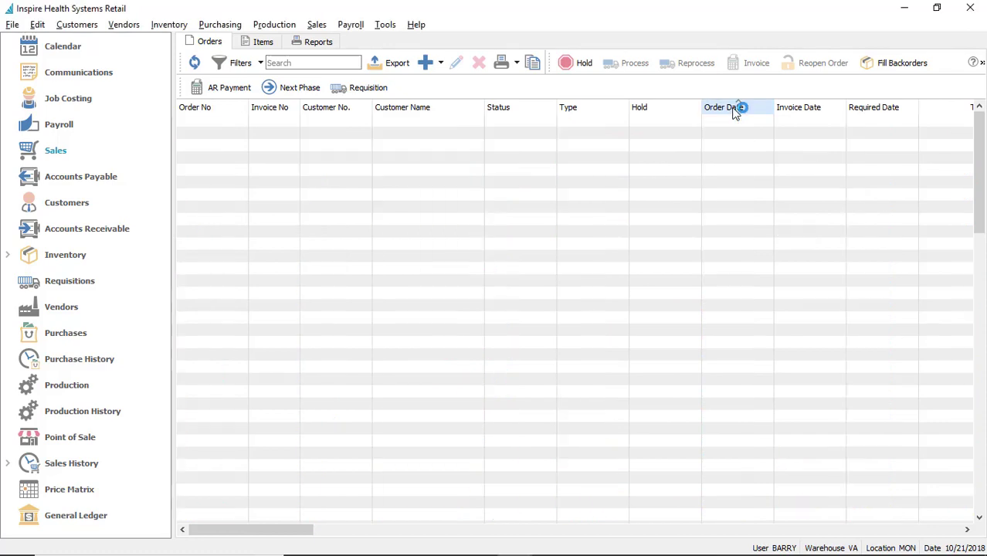
pyautogui.click(735, 108)
pyautogui.click(746, 123)
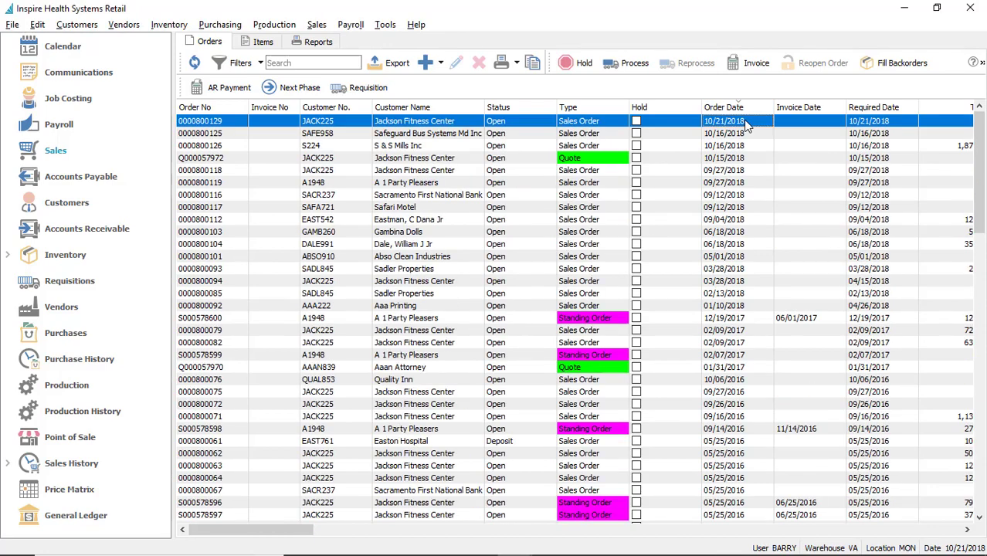
# Open Jackson Fitness Center's backorder dated 10/21/2018, review its item lines and quantities, and close the order.
pyautogui.click(438, 122)
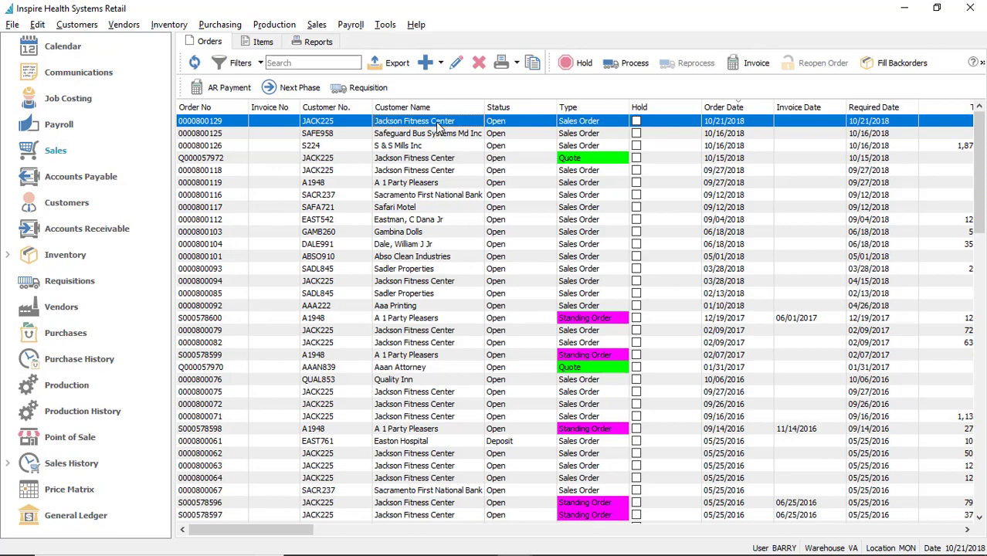
pyautogui.doubleClick(437, 126)
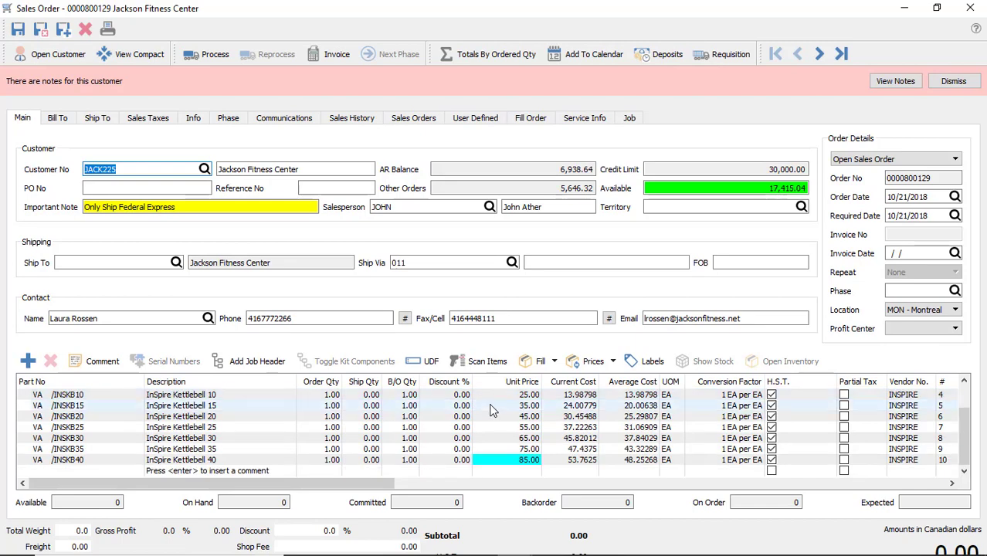
pyautogui.scroll(1, 314, 396)
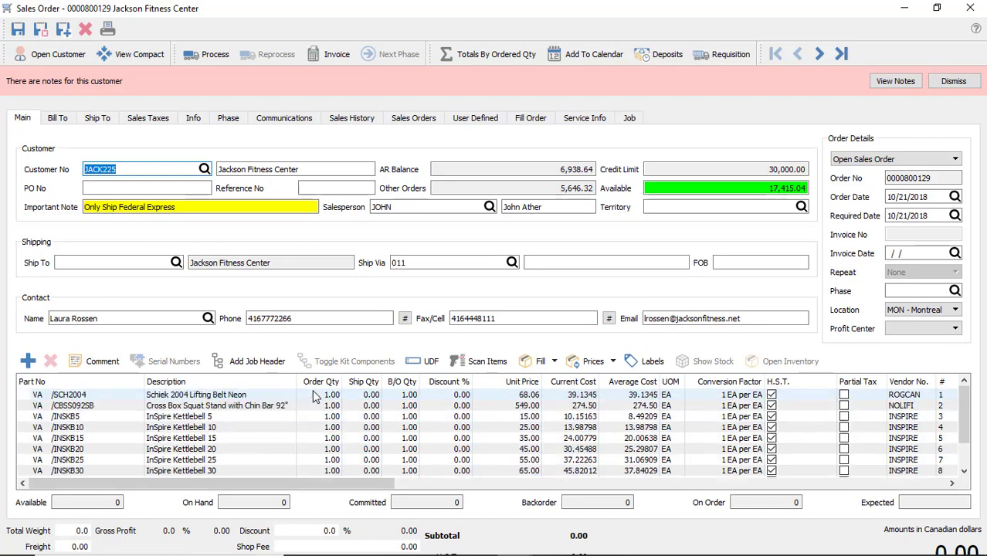
pyautogui.scroll(-1, 307, 427)
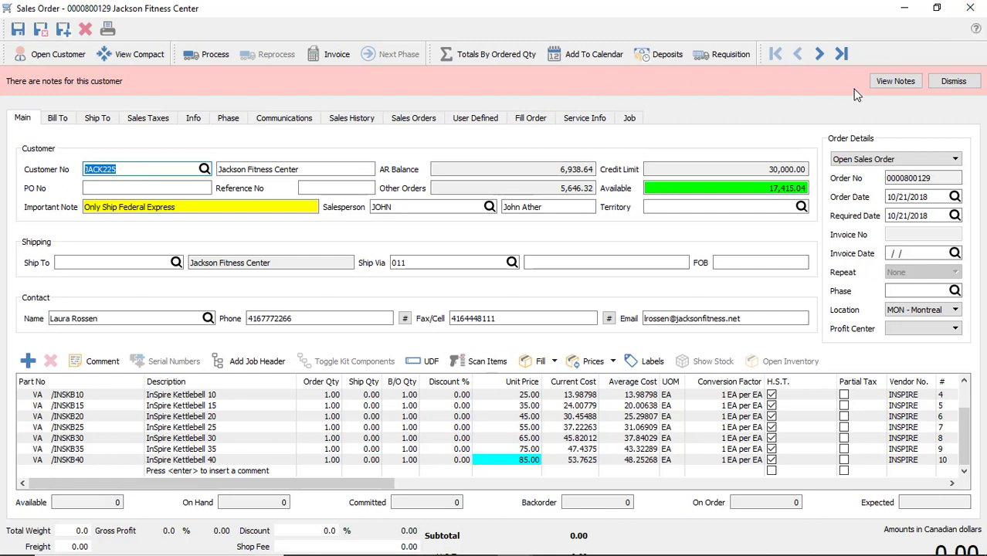
pyautogui.click(970, 8)
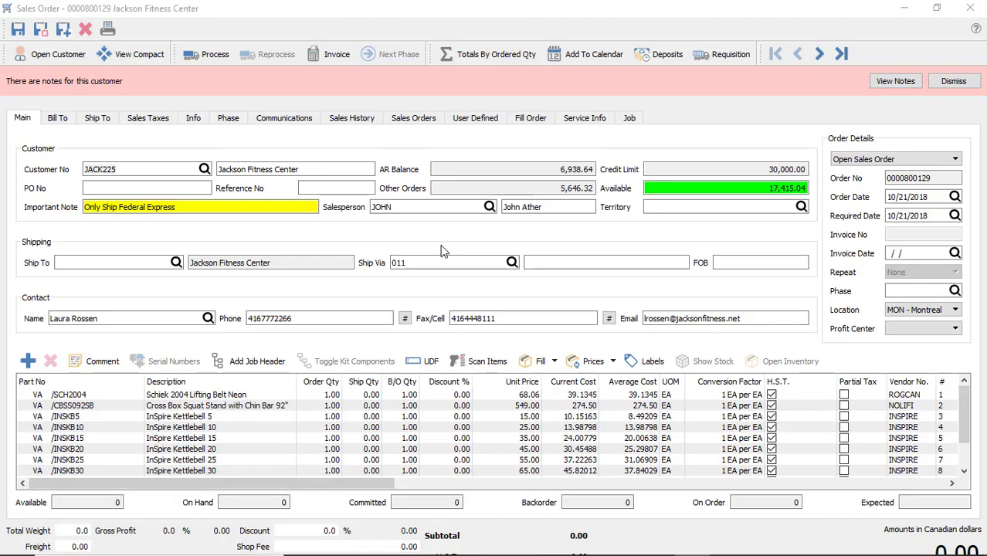
pyautogui.click(44, 30)
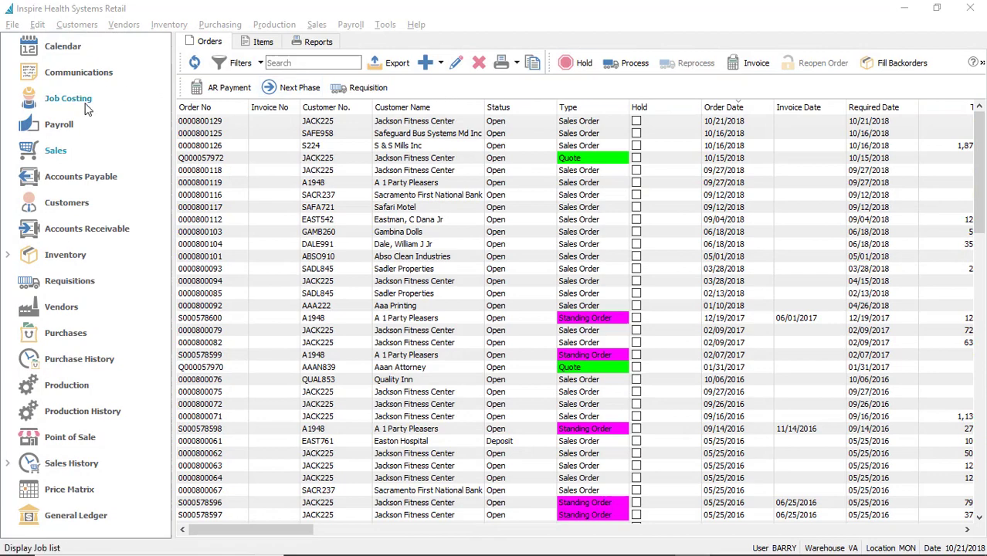
# Search the inventory for KET* and select the InSpire Kettlebell parts from INSKB10 through INSKB5, leaving out the kits.
pyautogui.click(67, 262)
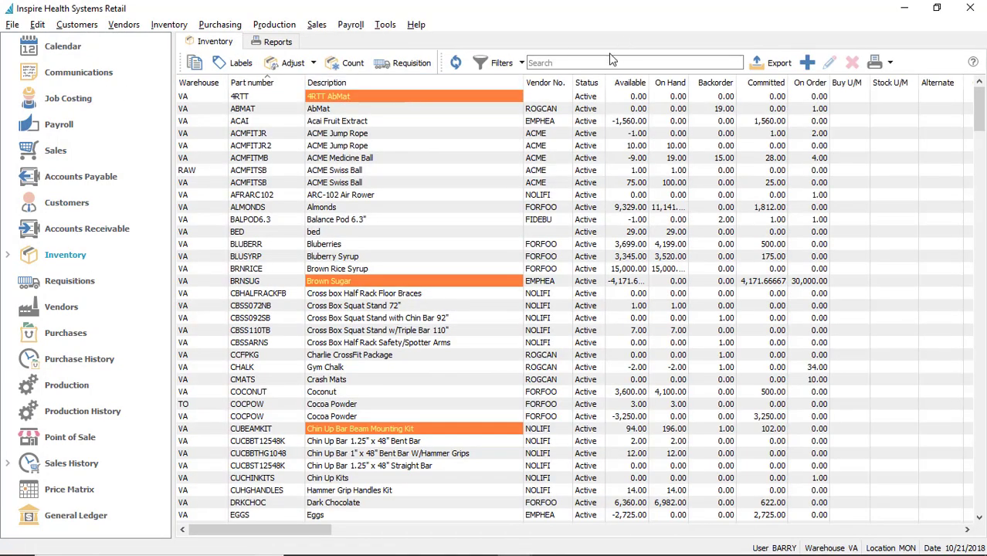
pyautogui.click(598, 64)
pyautogui.write('ke')
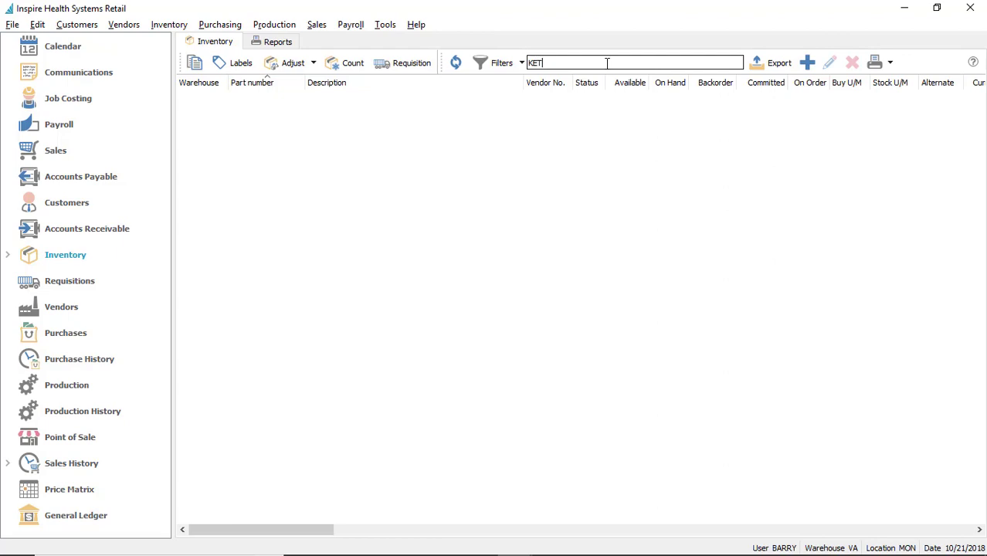
pyautogui.press('Return')
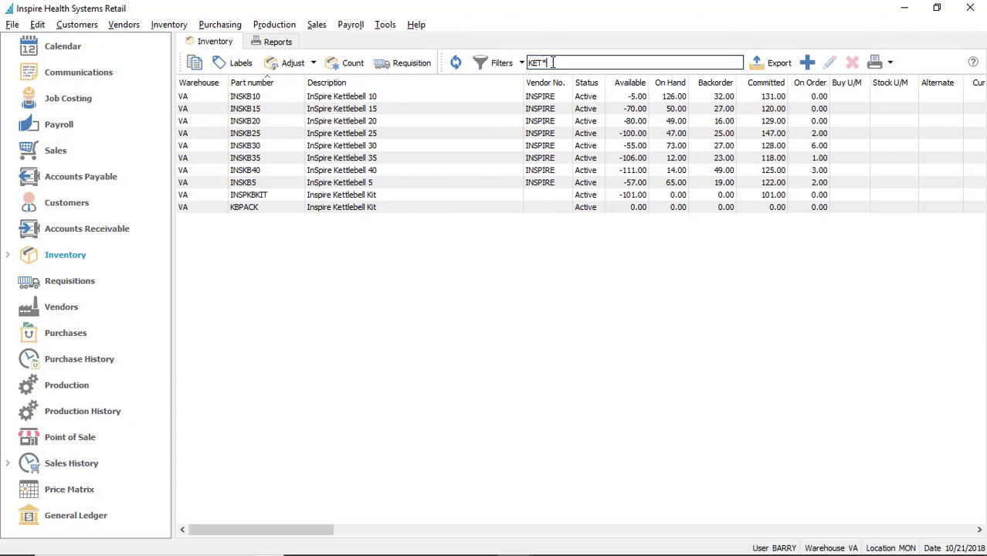
pyautogui.moveTo(364, 99); pyautogui.dragTo(374, 184)
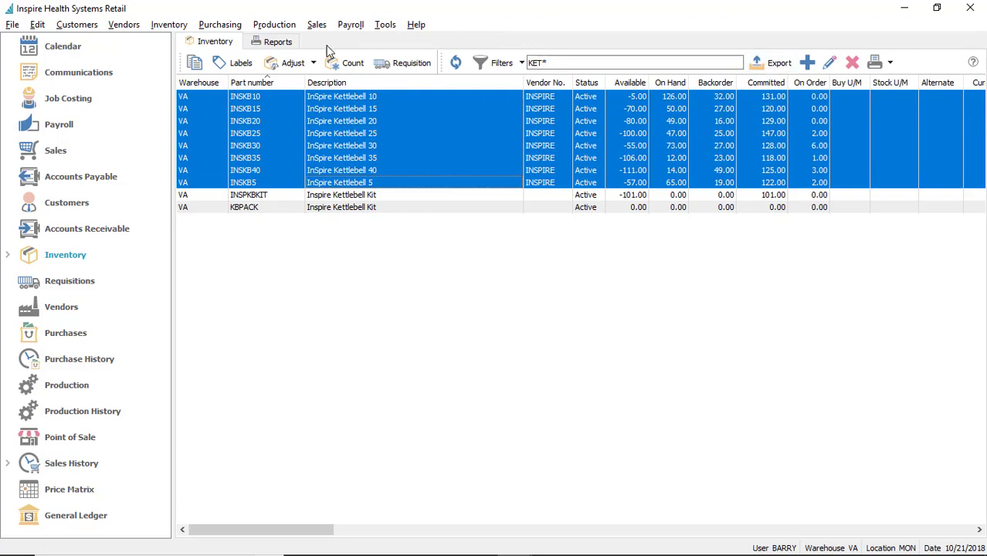
# Start an inventory adjustment for the selected kettlebells and set receive quantities: INSKB10 100, INSKB15 45, INSKB20 45 and INSKB25 67.
pyautogui.click(294, 64)
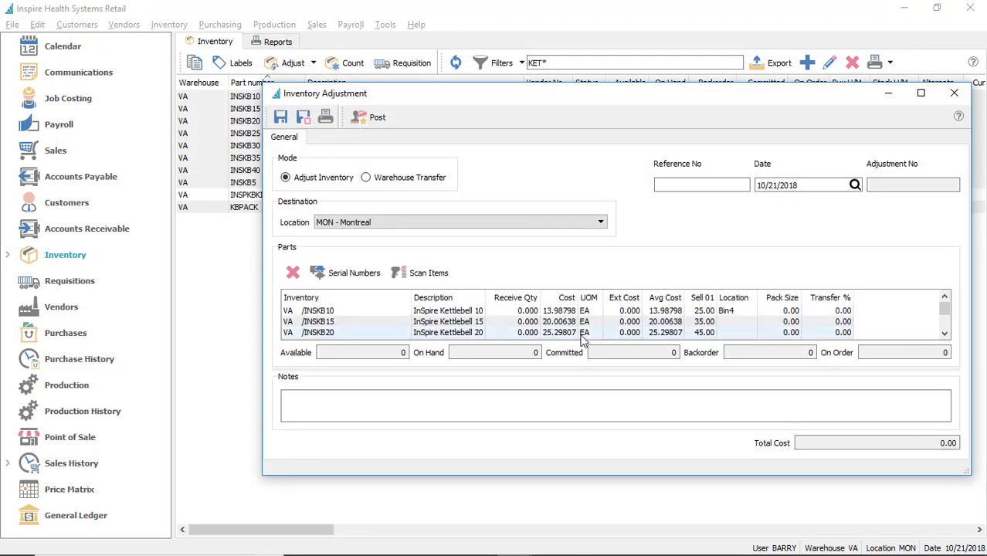
pyautogui.moveTo(615, 87); pyautogui.dragTo(493, 31)
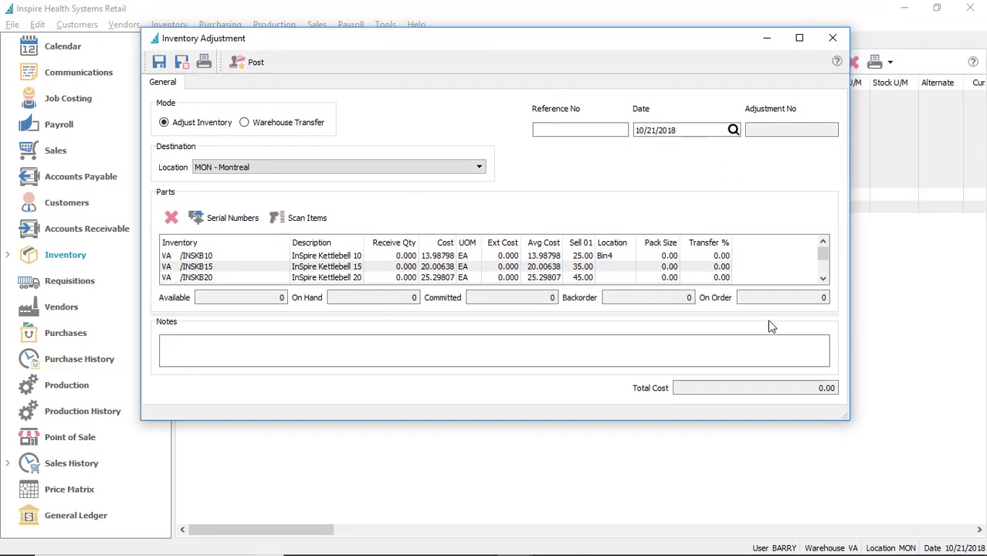
pyautogui.moveTo(842, 421); pyautogui.dragTo(875, 506)
pyautogui.click(401, 257)
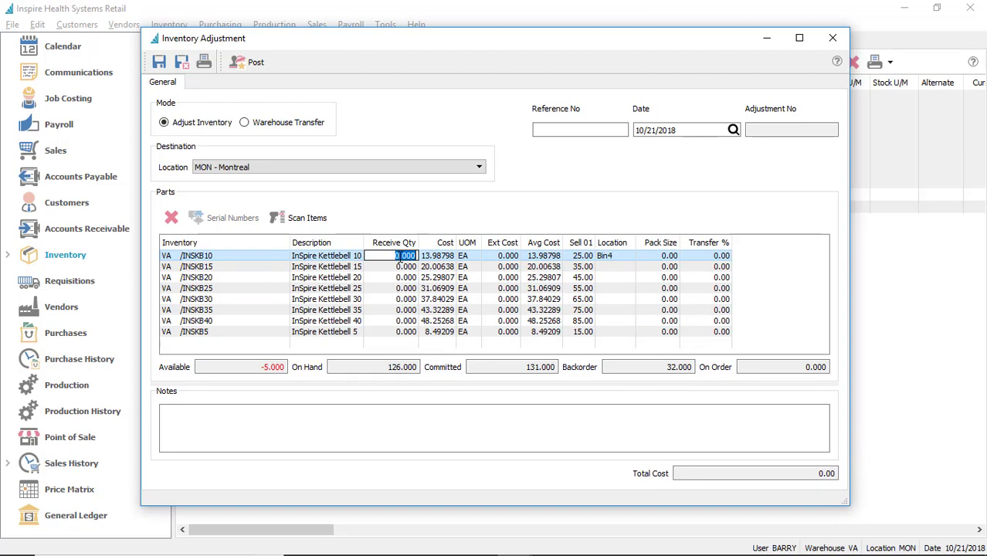
pyautogui.write('1')
pyautogui.press('Return')
pyautogui.write('45')
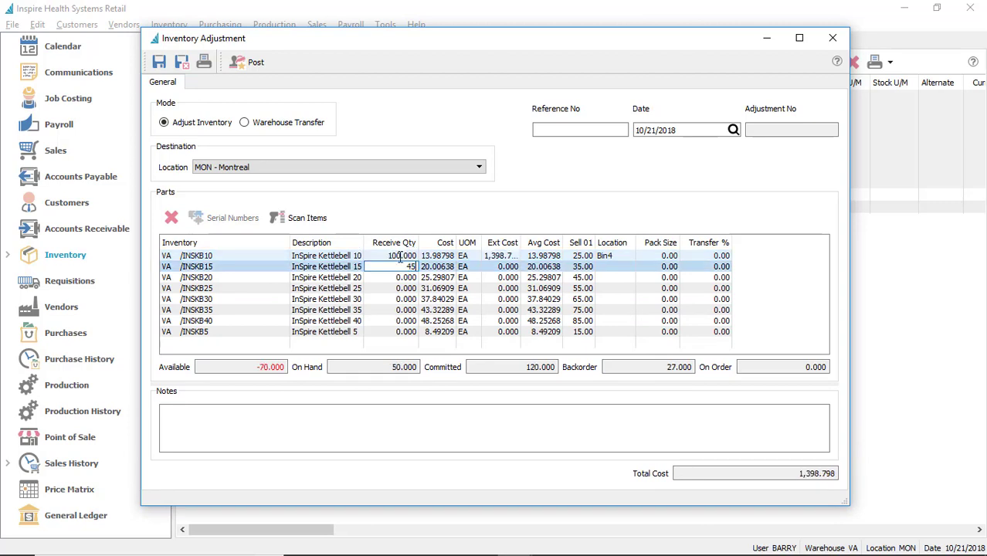
pyautogui.press('Return')
pyautogui.write('45')
pyautogui.press('Return')
pyautogui.write('67')
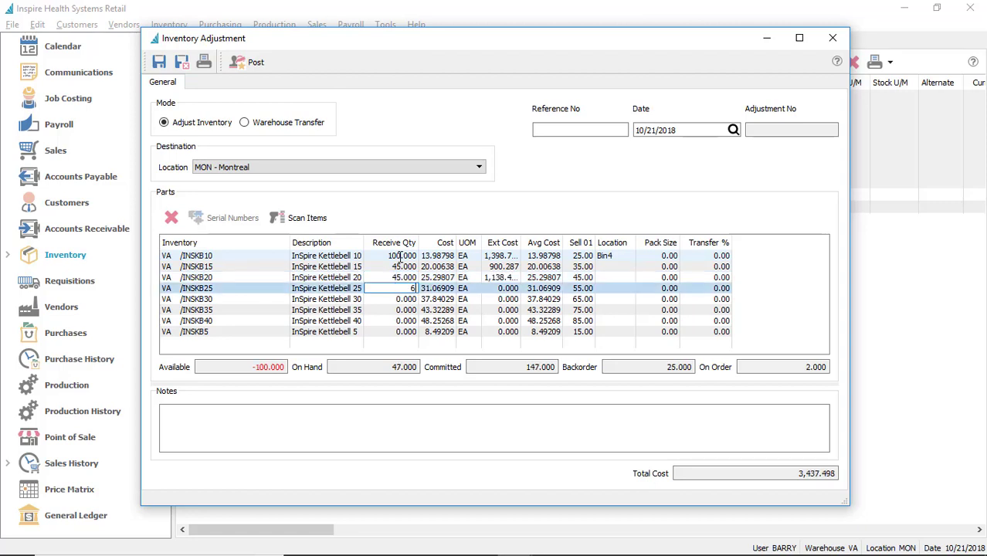
pyautogui.press('Return')
# Set the remaining receive quantities to 123 for INSKB30, 56 for INSKB35, 24 for INSKB40 and 678 for INSKB5.
pyautogui.write('123')
pyautogui.press('Return')
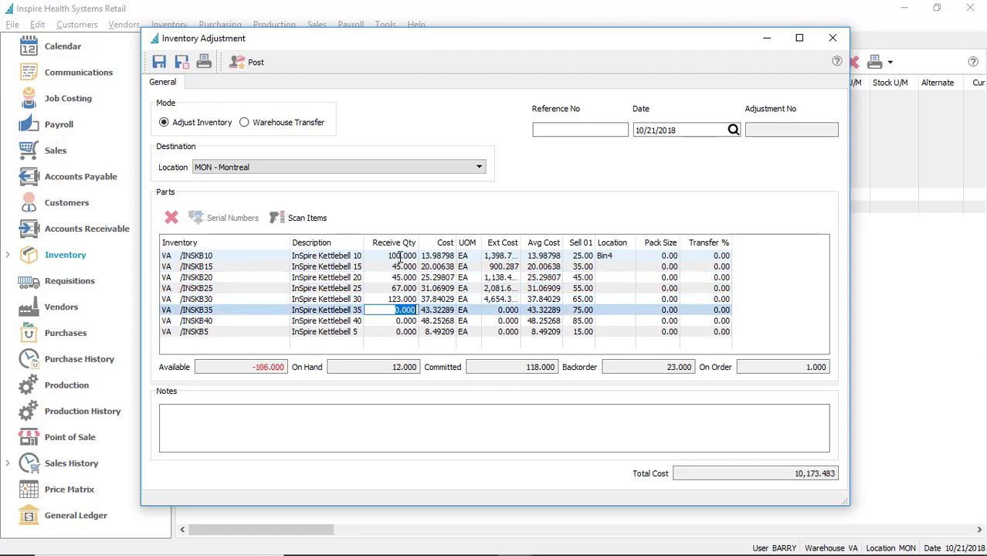
pyautogui.write('56')
pyautogui.press('Return')
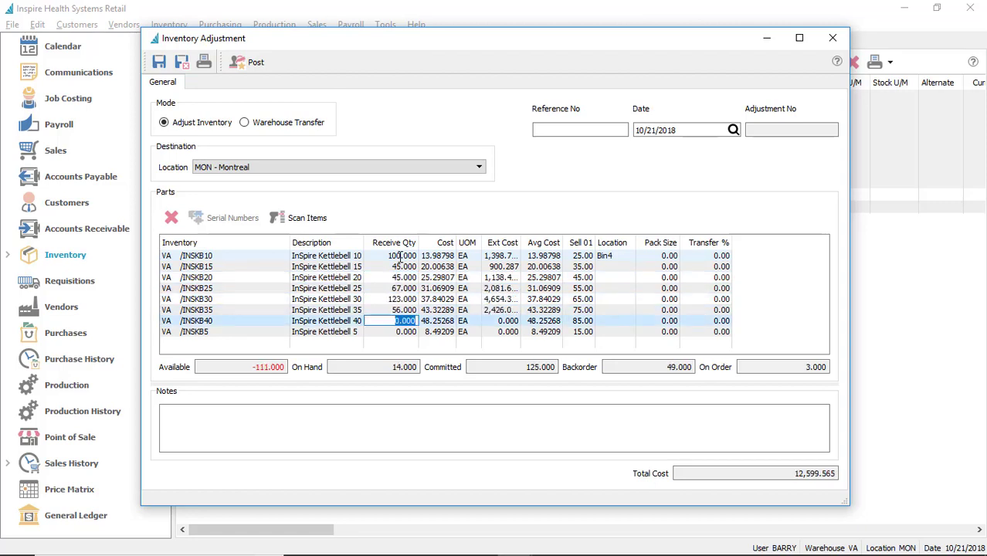
pyautogui.write('24')
pyautogui.press('Return')
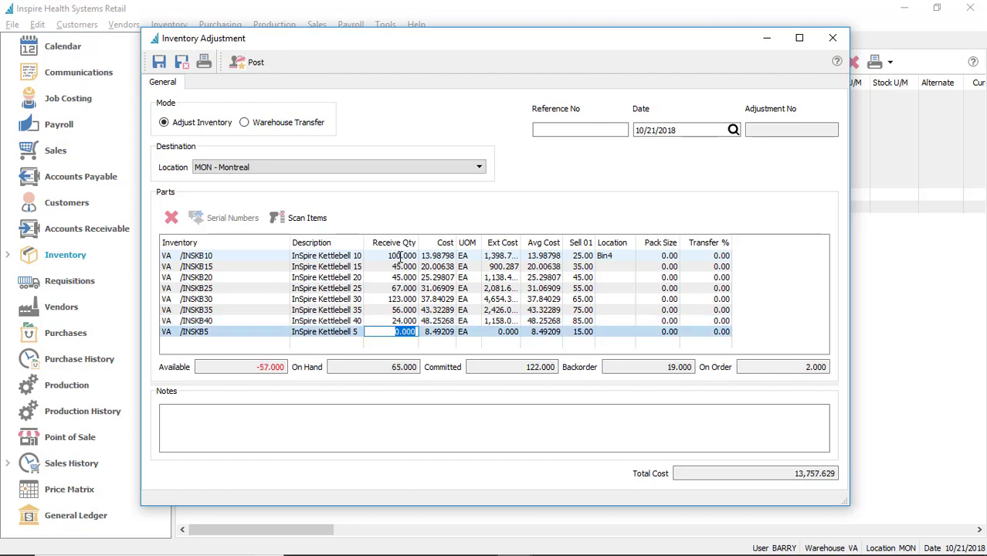
pyautogui.write('678')
pyautogui.press('Return')
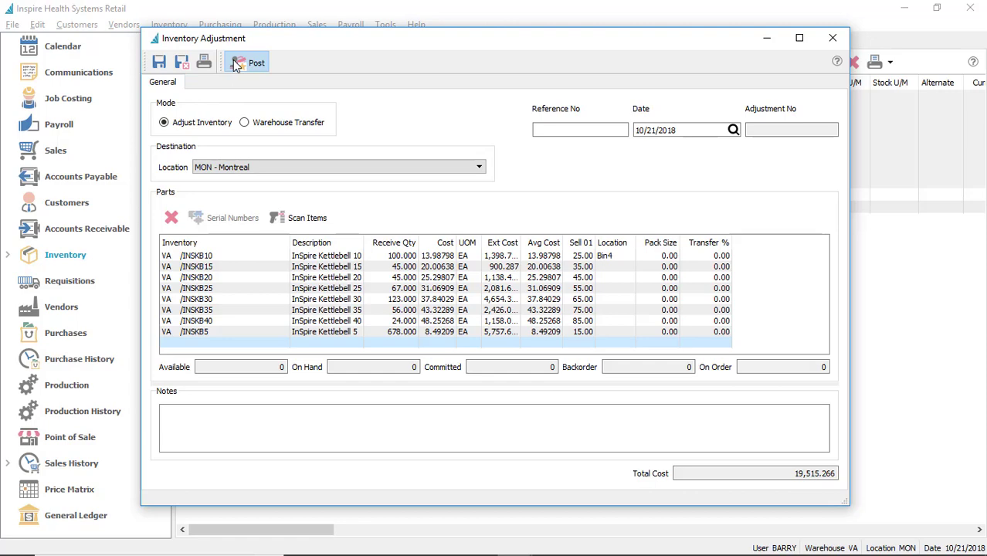
# Post the inventory adjustment, preview the Post Inventory Adjustments report and close the preview.
pyautogui.click(237, 65)
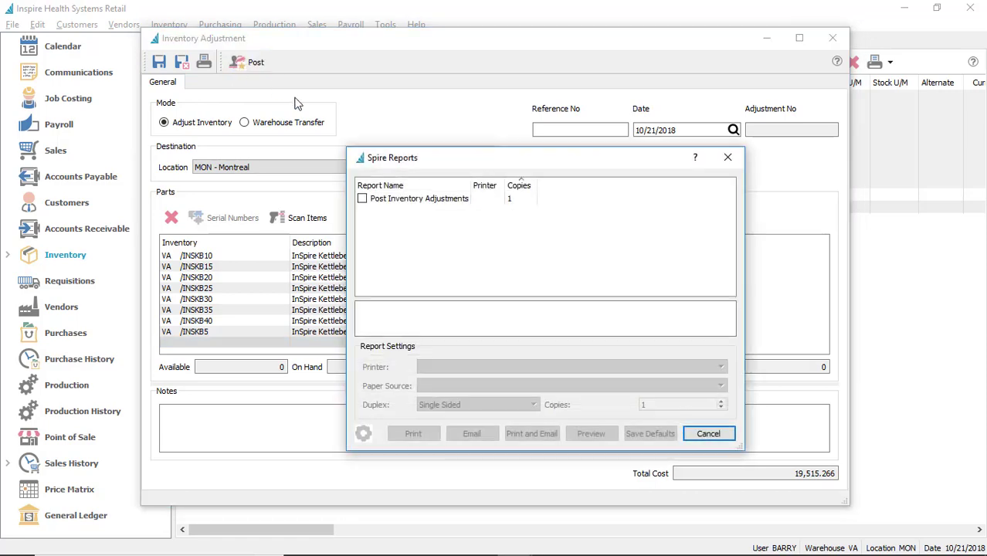
pyautogui.click(362, 199)
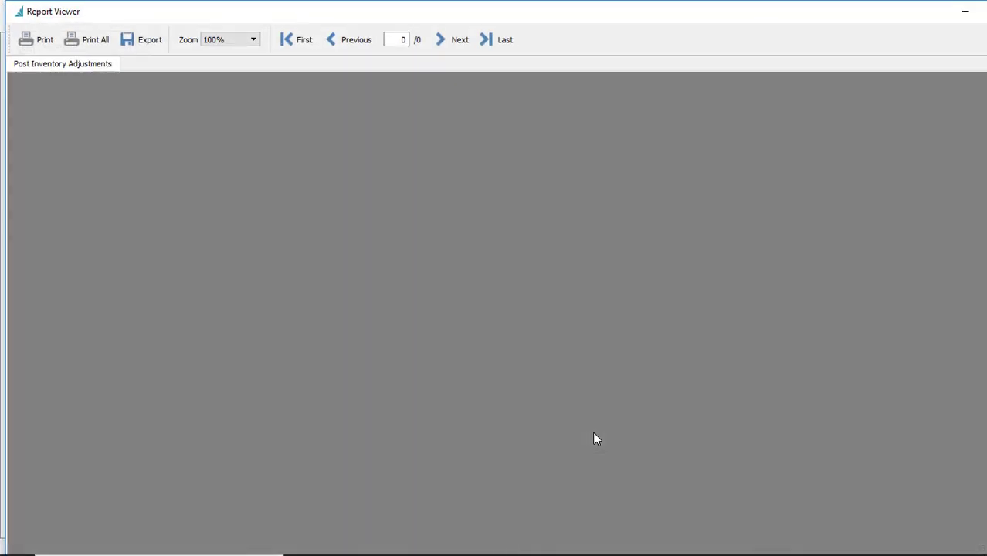
pyautogui.scroll(1, 760, 288)
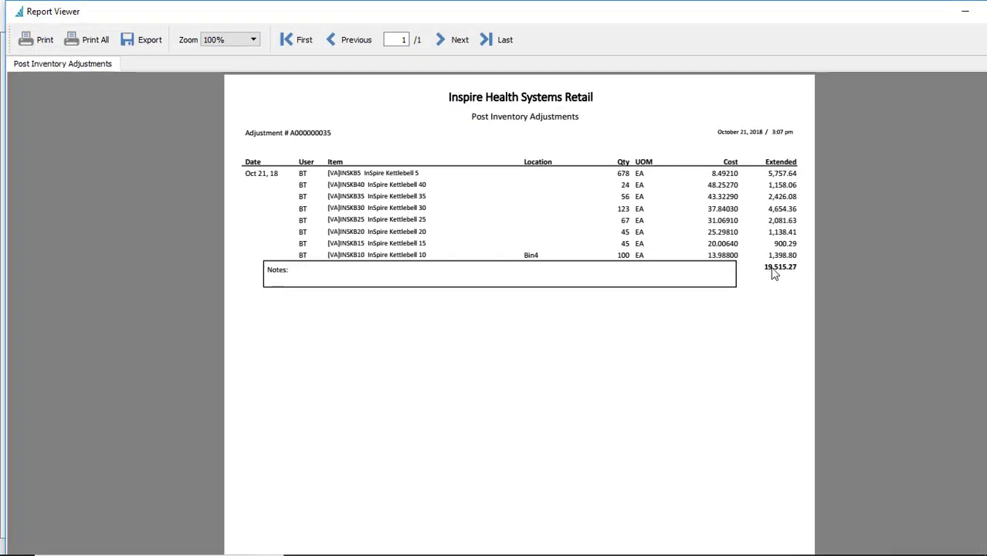
pyautogui.doubleClick(17, 14)
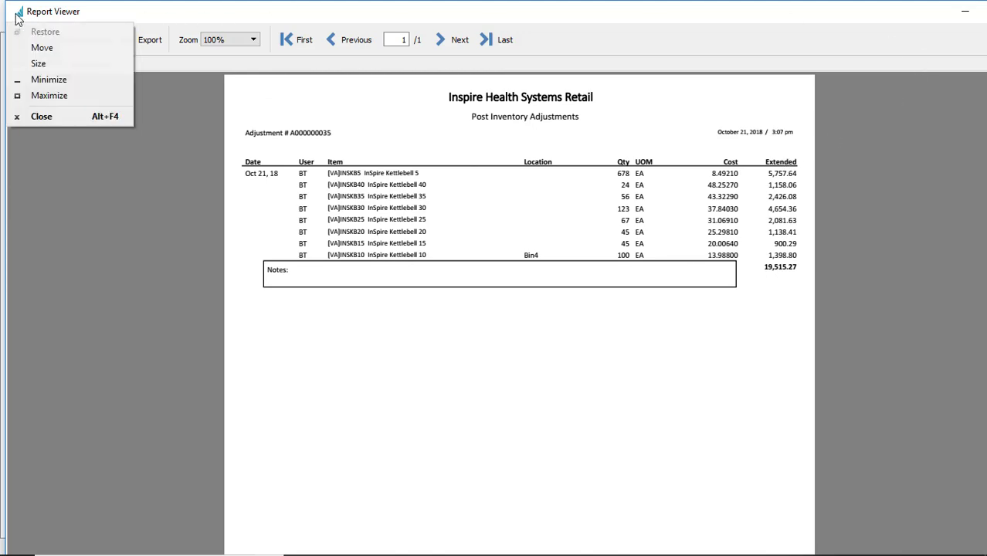
pyautogui.click(550, 146)
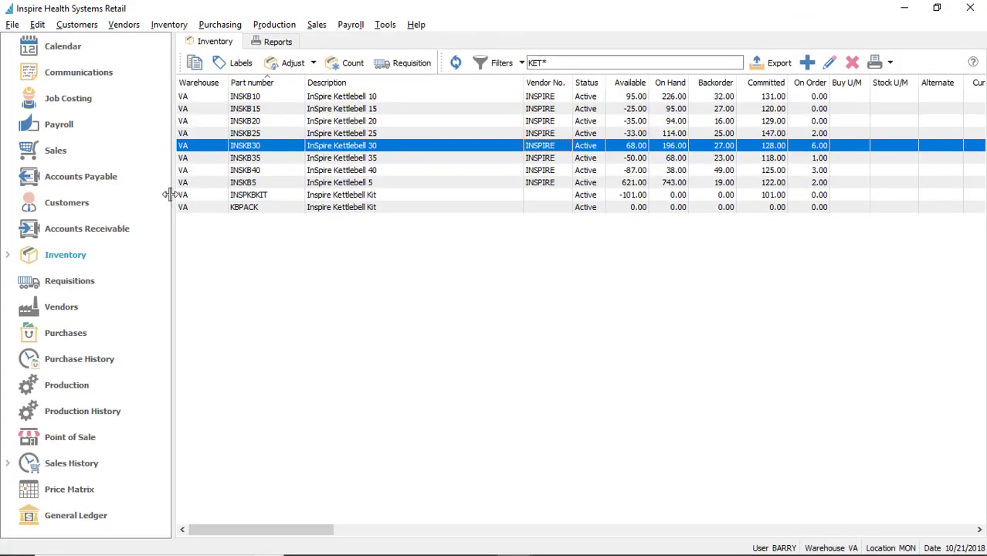
# Reopen Jackson Fitness Center's 10/21/2018 sales order, dismiss its customer notes and ship the available inventory on its backordered lines.
pyautogui.click(54, 152)
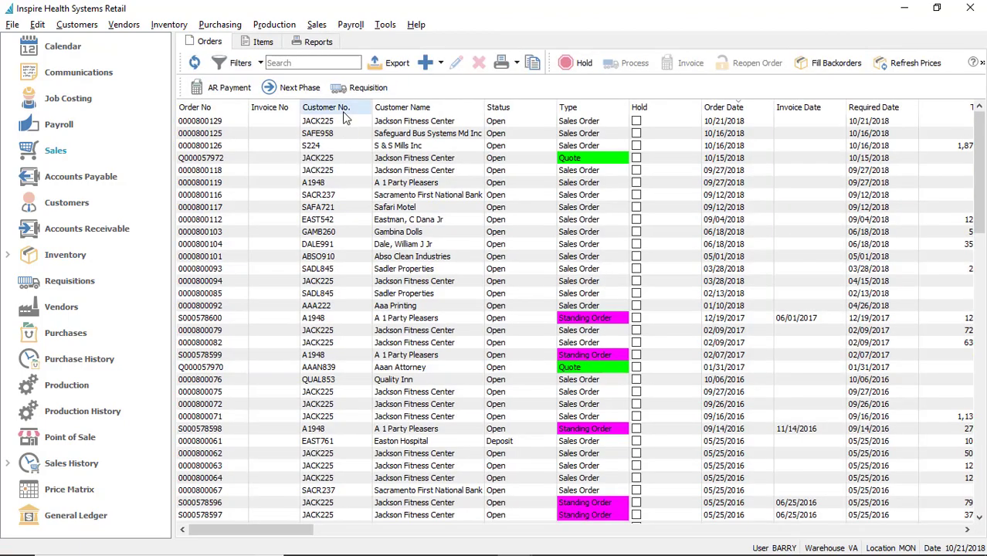
pyautogui.click(346, 123)
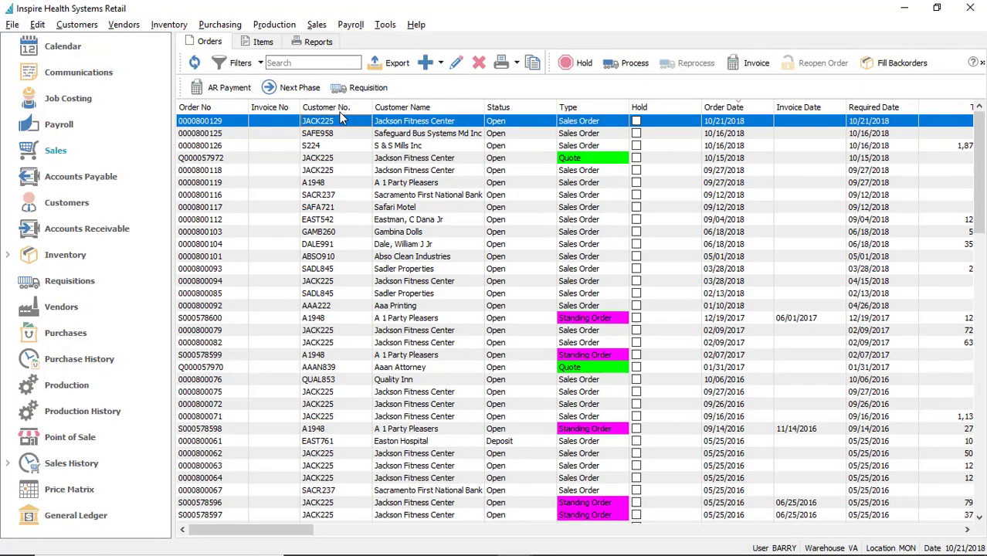
pyautogui.doubleClick(342, 121)
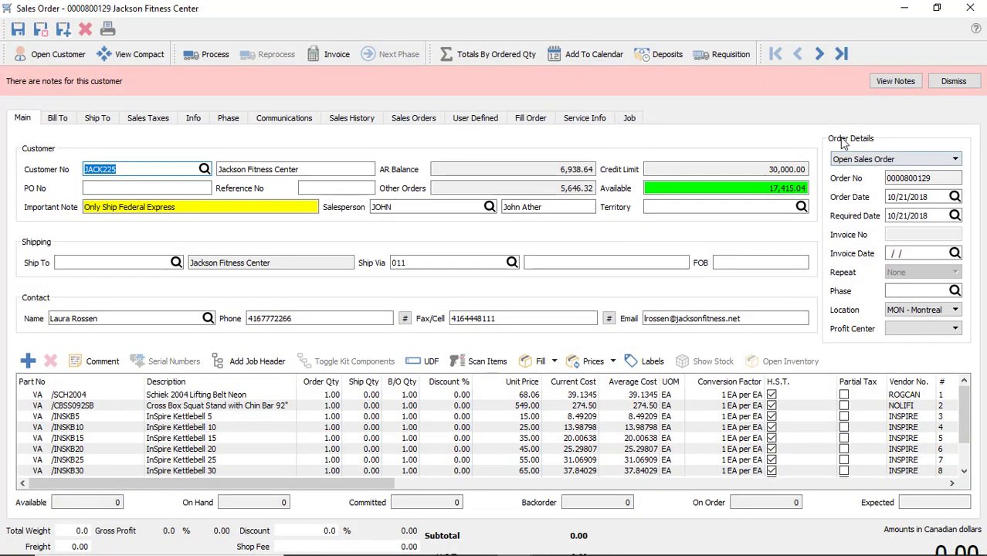
pyautogui.click(960, 85)
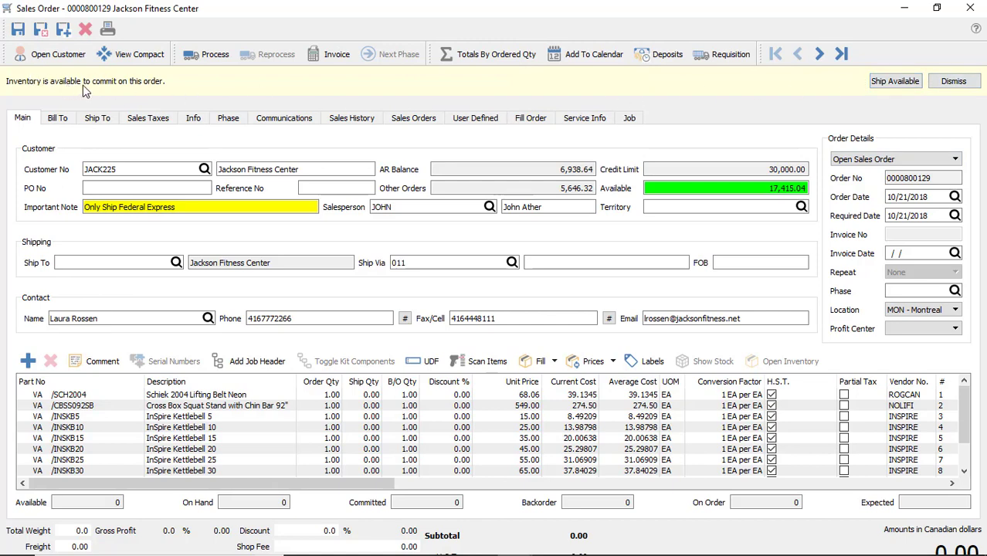
pyautogui.click(894, 84)
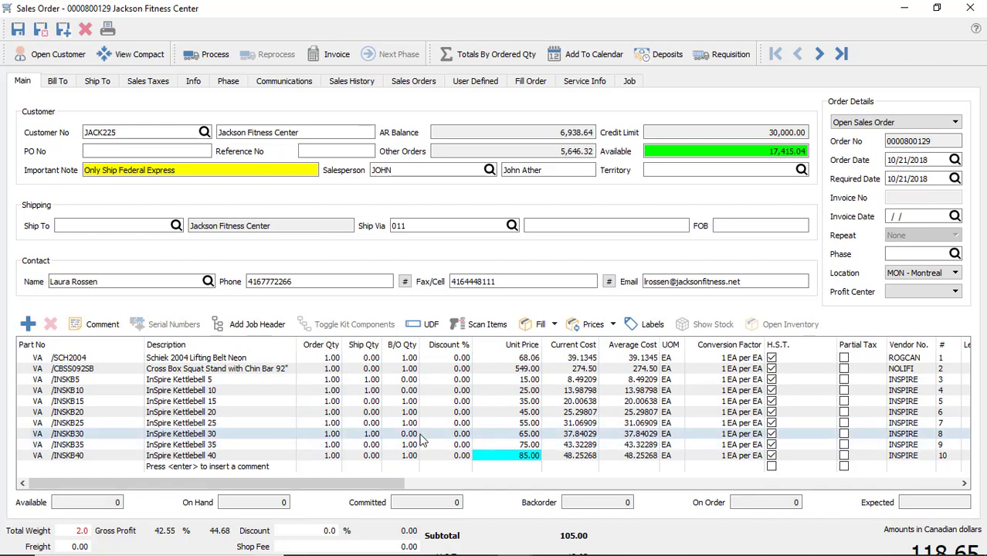
pyautogui.click(200, 436)
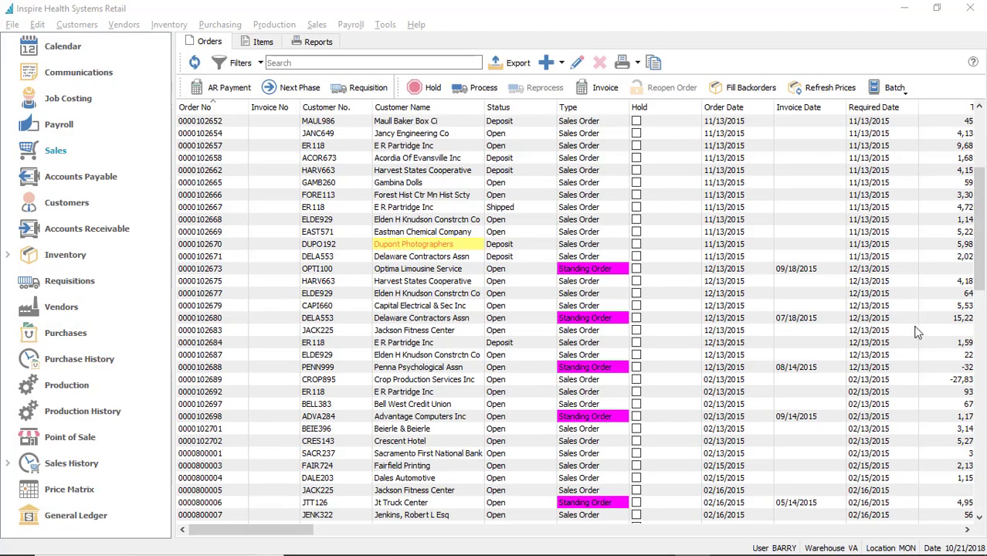
# Start a new quote for customer Jackson Fitness Center and dismiss the customer alerts.
pyautogui.click(252, 124)
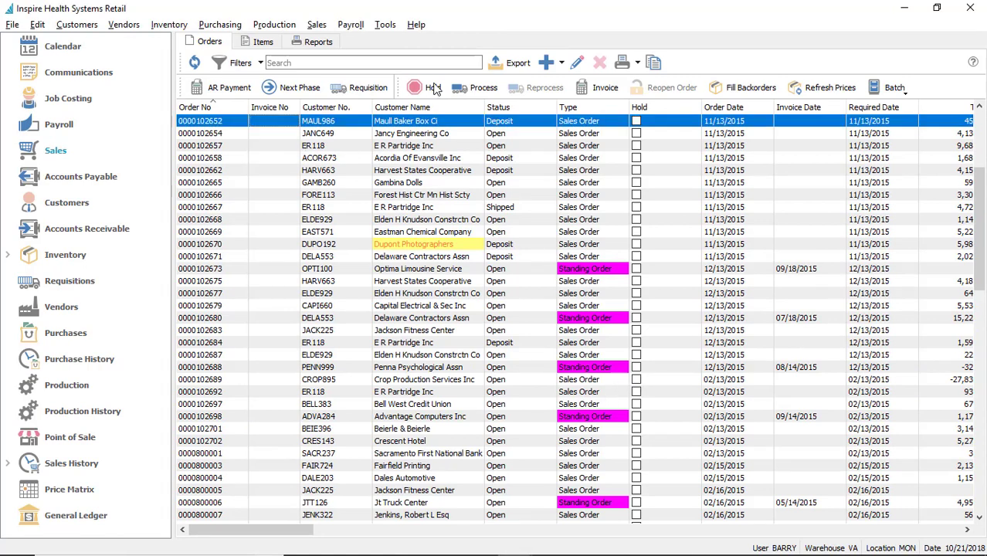
pyautogui.click(548, 64)
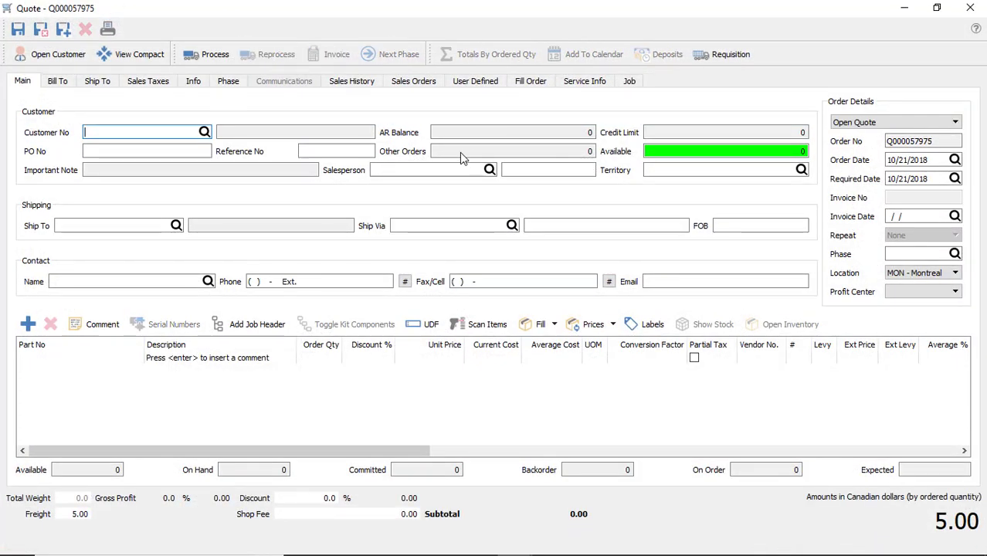
pyautogui.write('JAC')
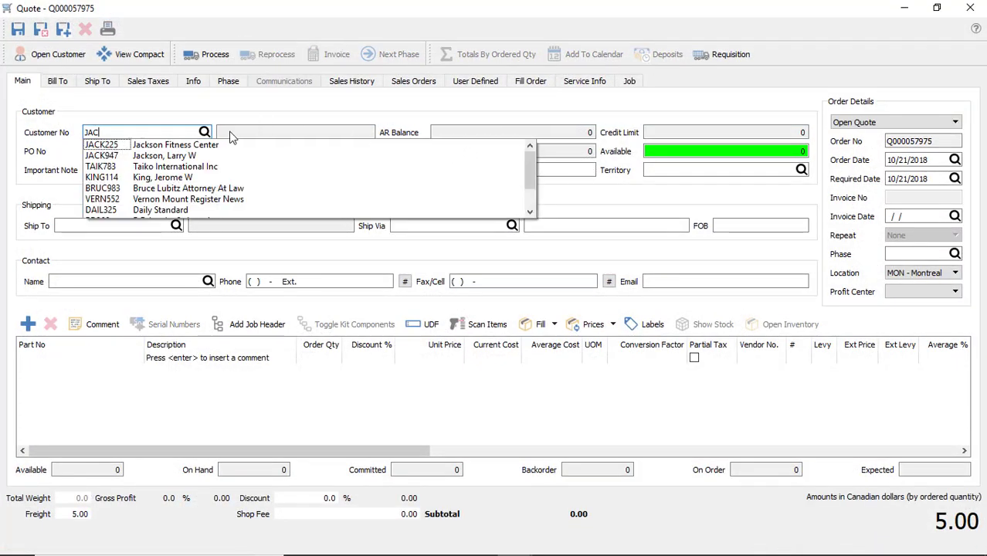
pyautogui.click(220, 142)
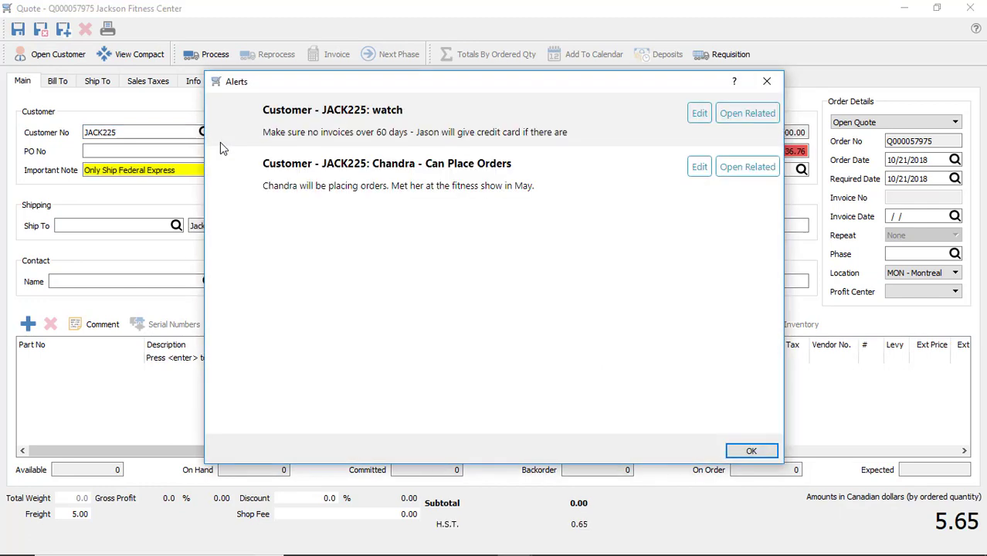
pyautogui.moveTo(614, 95); pyautogui.dragTo(657, 186)
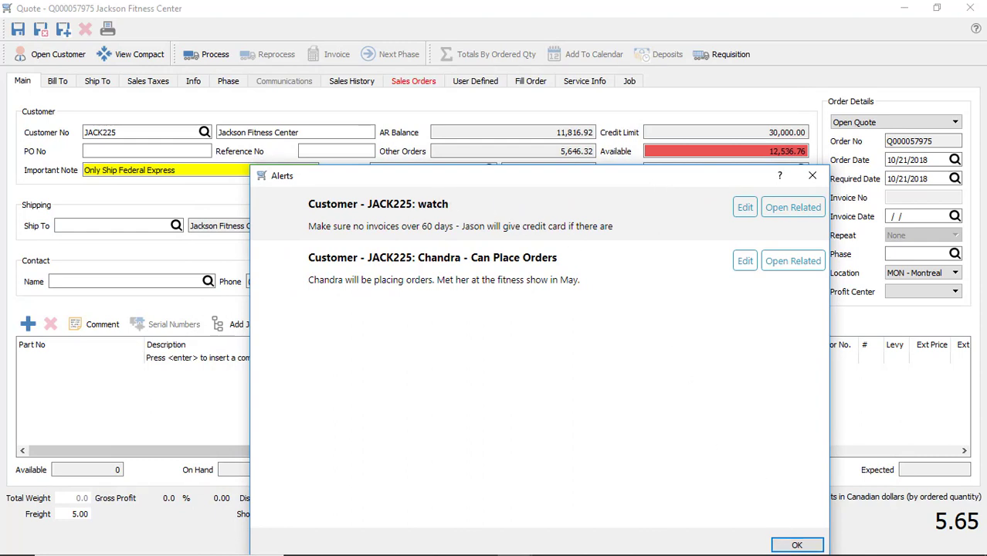
pyautogui.click(803, 543)
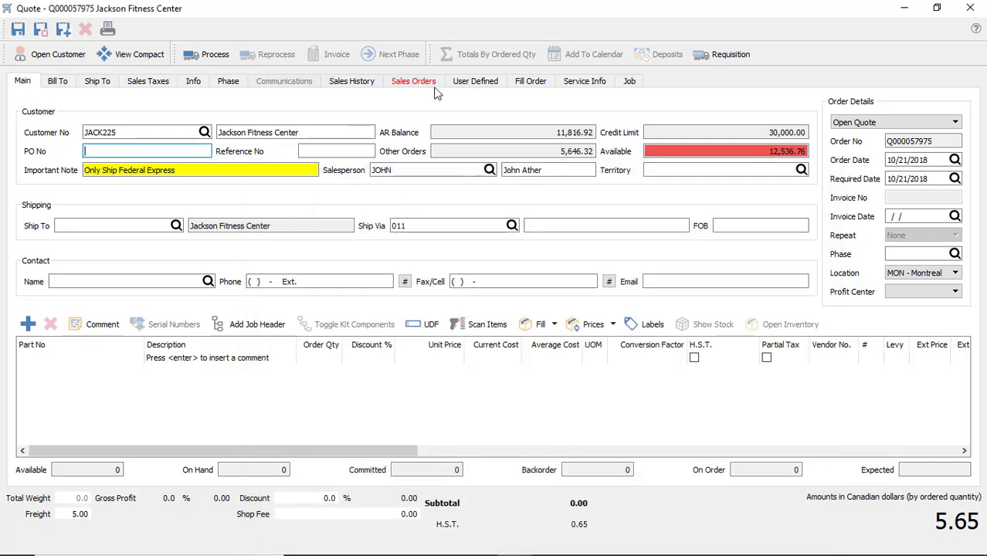
# Check the quote's customer account information, then open Jackson Fitness Center's customer record at its accounts receivable details.
pyautogui.click(194, 82)
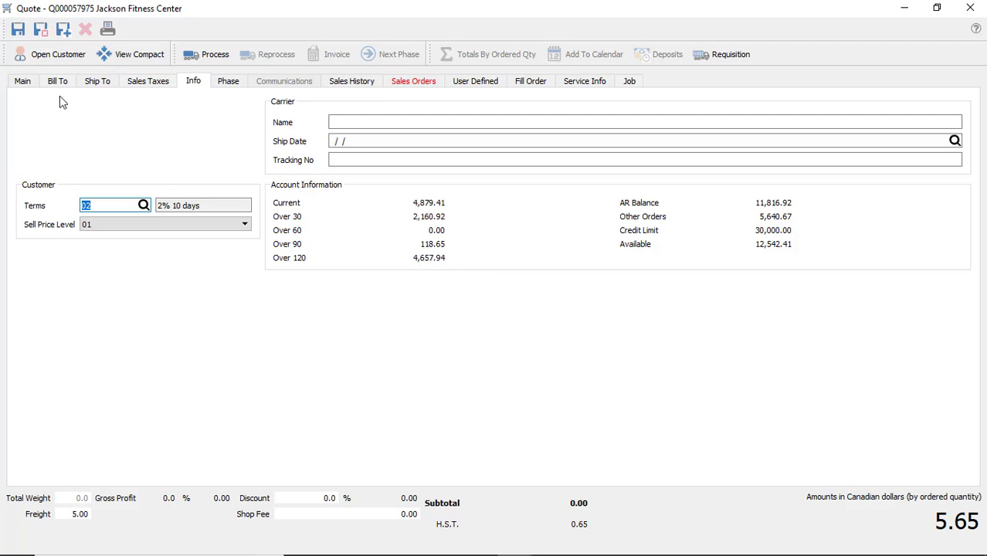
pyautogui.click(23, 82)
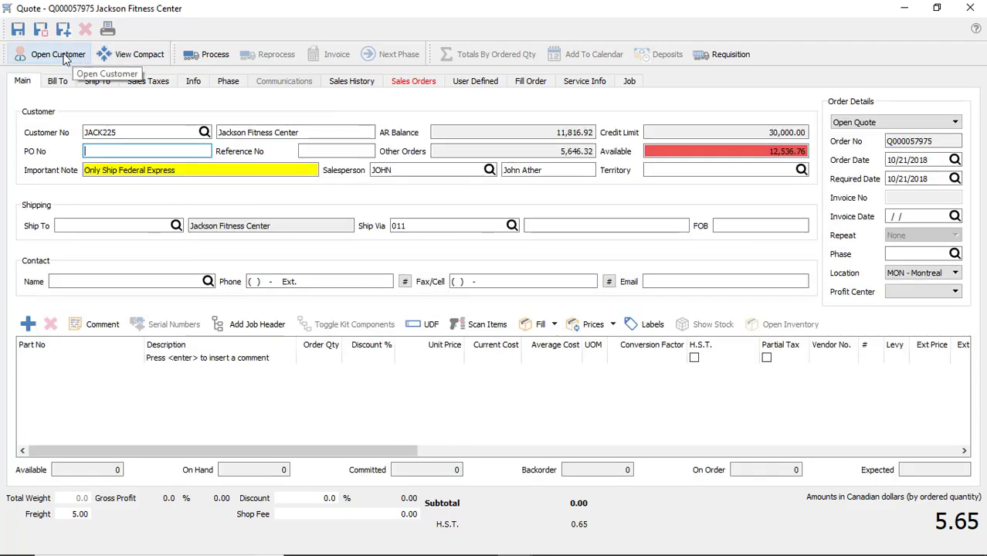
pyautogui.click(64, 59)
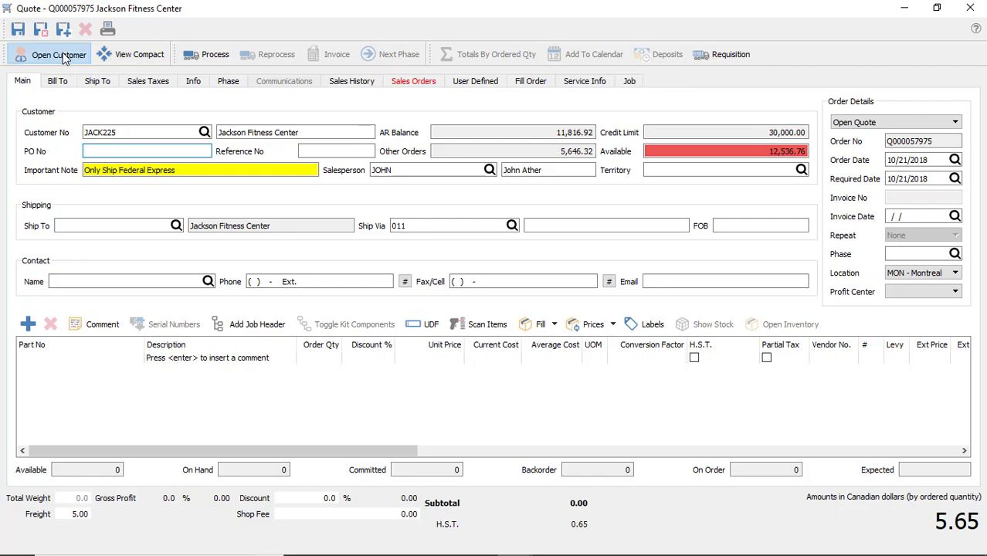
pyautogui.moveTo(542, 187); pyautogui.dragTo(476, 77)
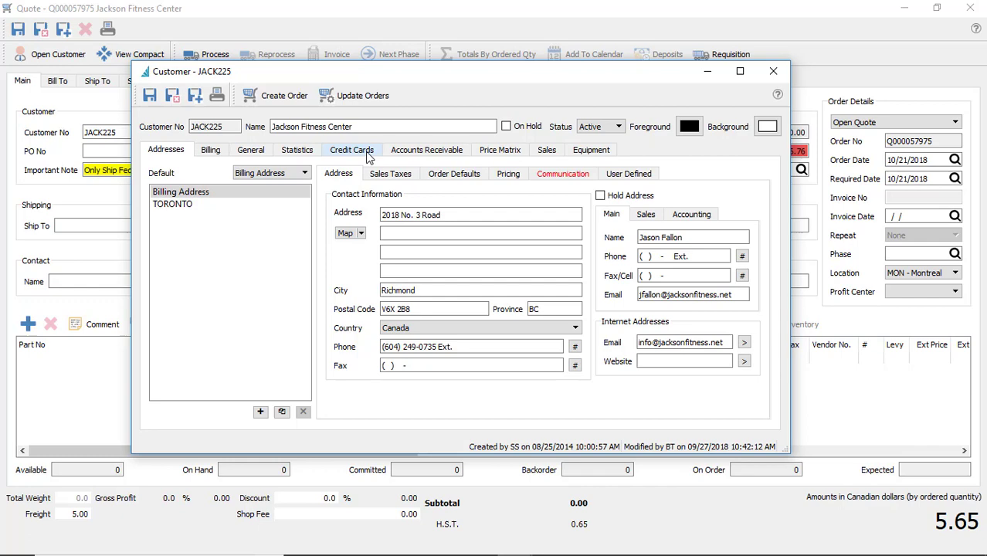
pyautogui.click(453, 152)
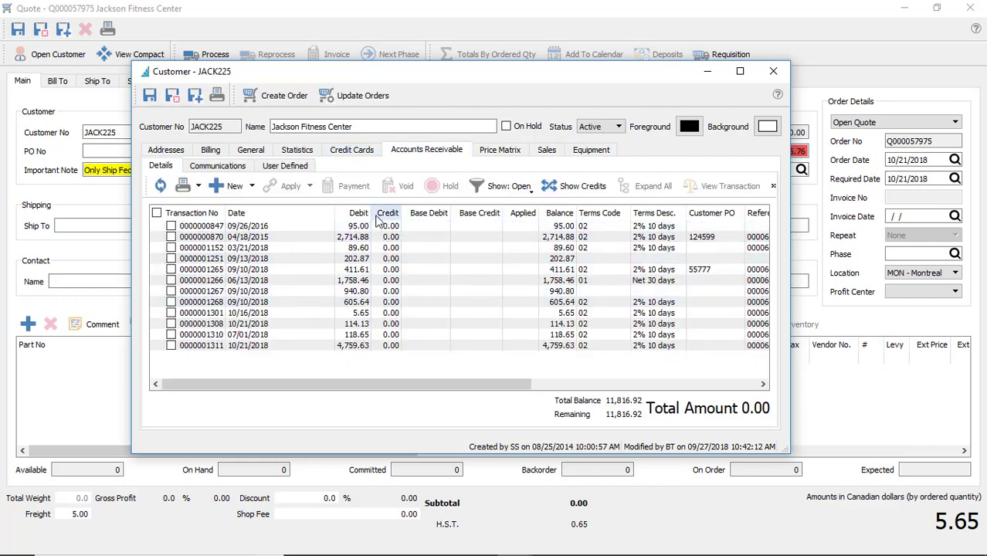
pyautogui.moveTo(370, 213); pyautogui.dragTo(393, 212)
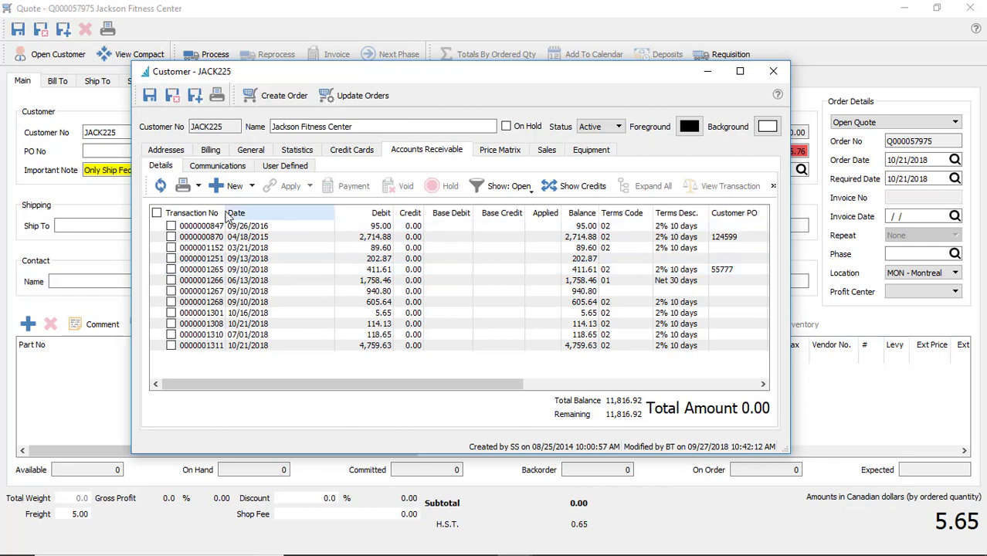
pyautogui.click(170, 226)
pyautogui.click(171, 236)
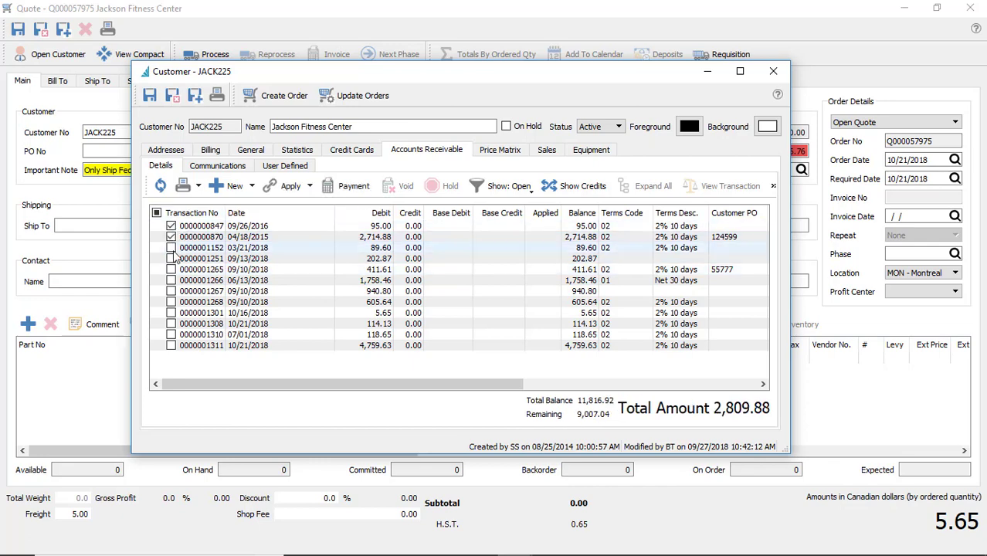
pyautogui.click(171, 237)
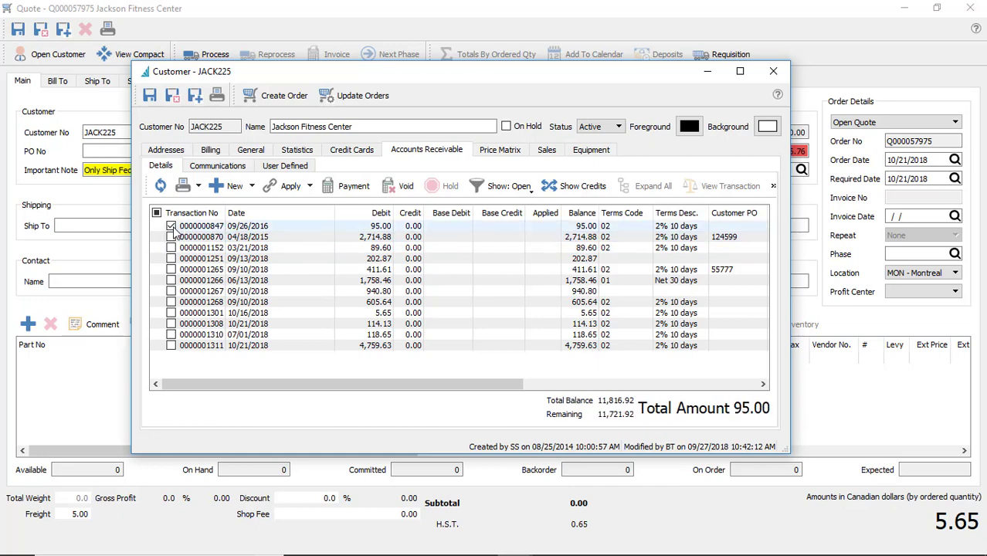
pyautogui.click(172, 226)
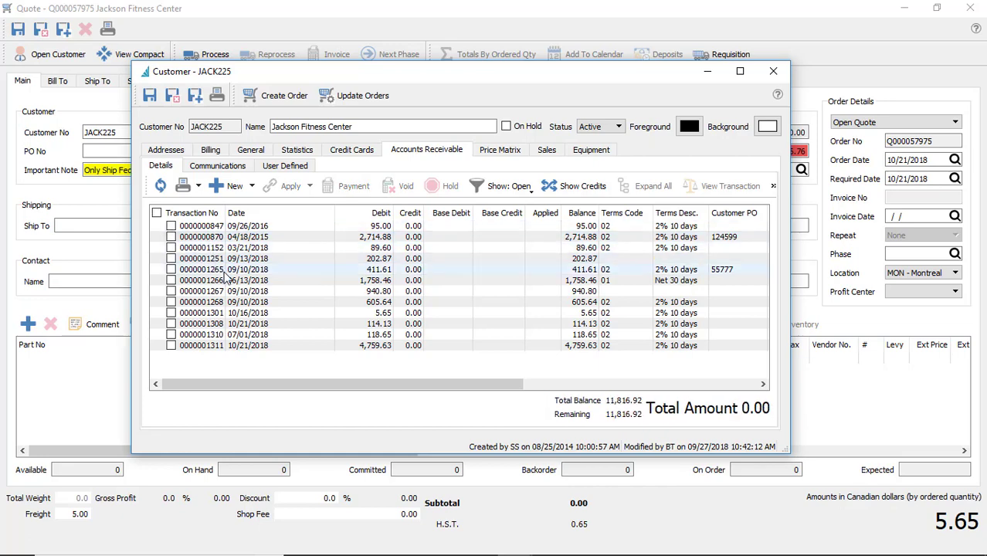
# Preview the Invoice and Customer Statement reports for the receivable dated 04/18/2015, view both and close the report viewer.
pyautogui.click(215, 238)
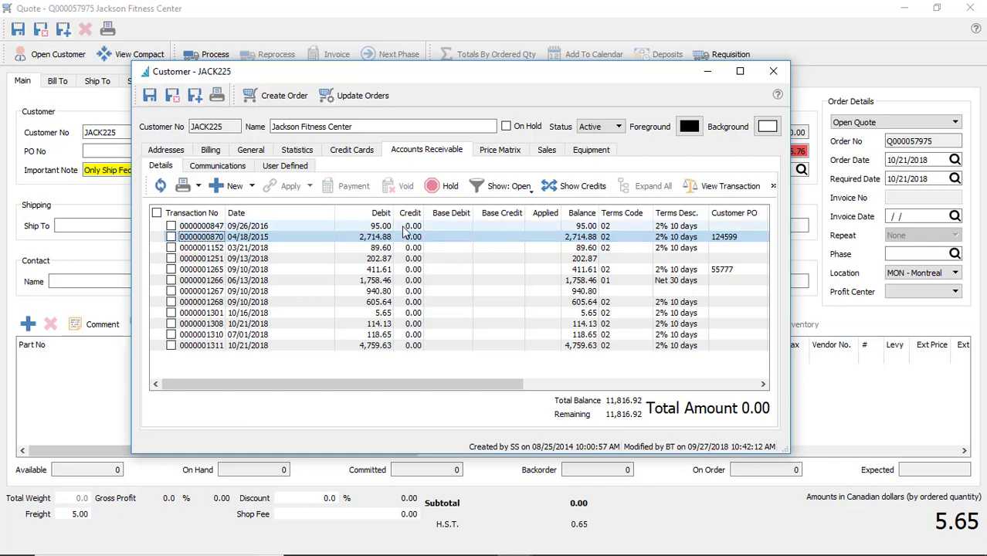
pyautogui.click(189, 187)
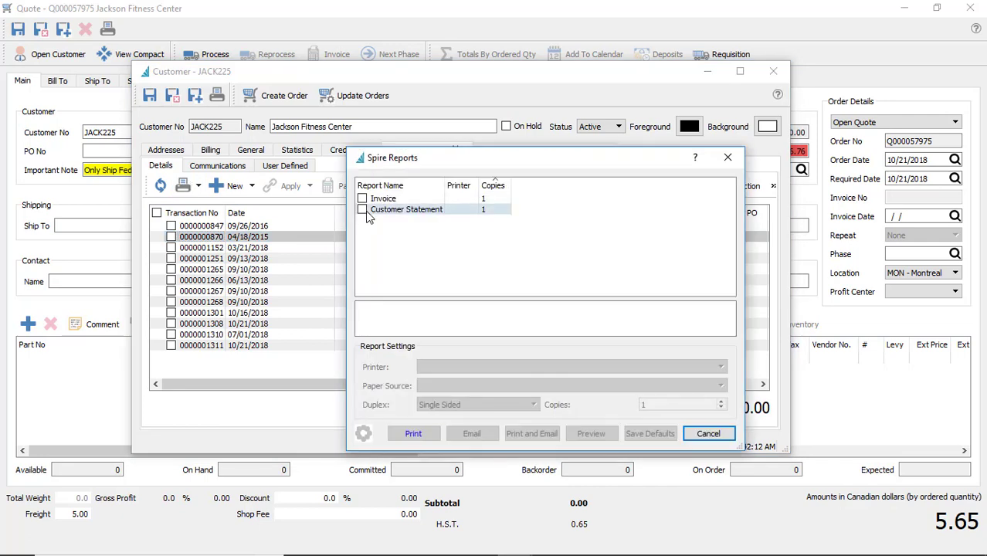
pyautogui.click(363, 210)
pyautogui.click(372, 200)
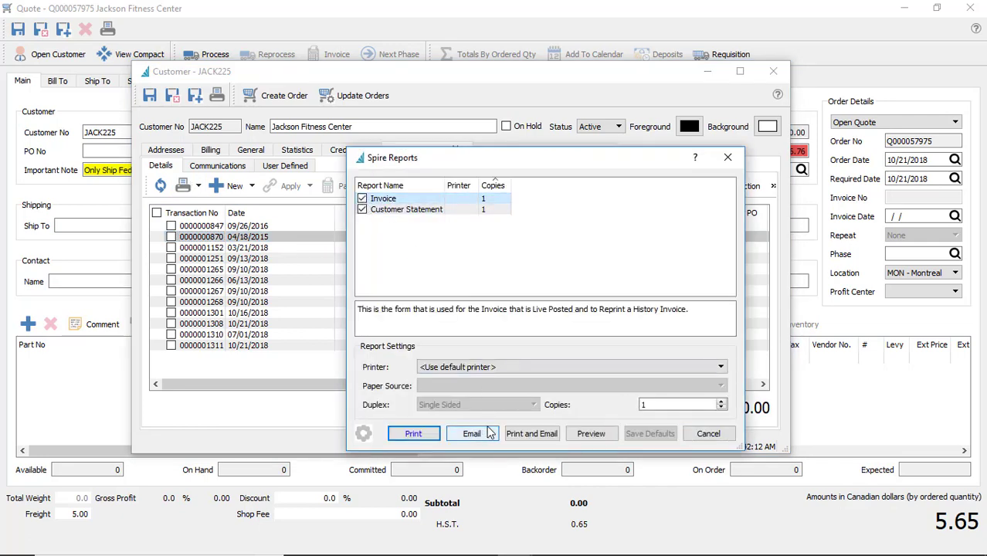
pyautogui.click(591, 433)
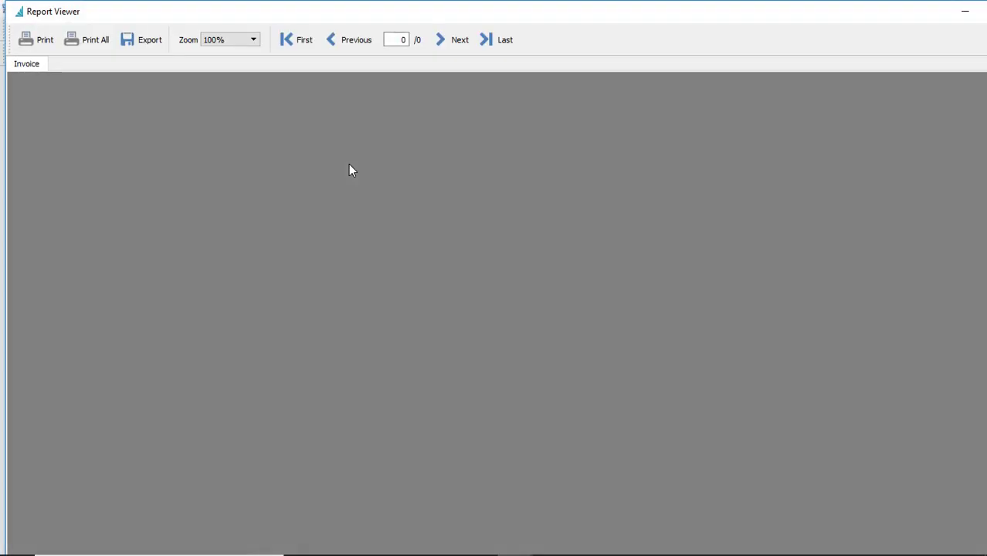
pyautogui.scroll(-3, 510, 294)
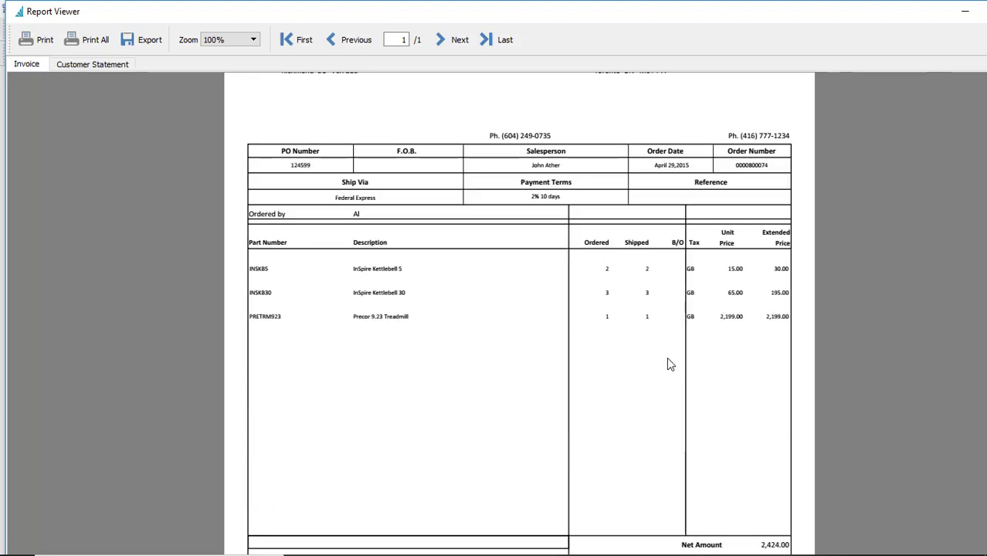
pyautogui.click(118, 65)
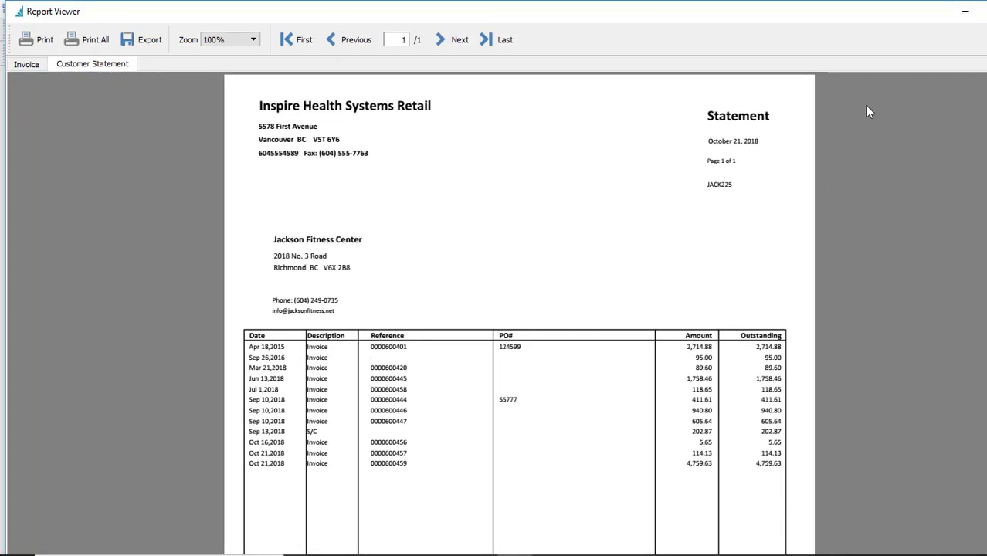
pyautogui.doubleClick(17, 12)
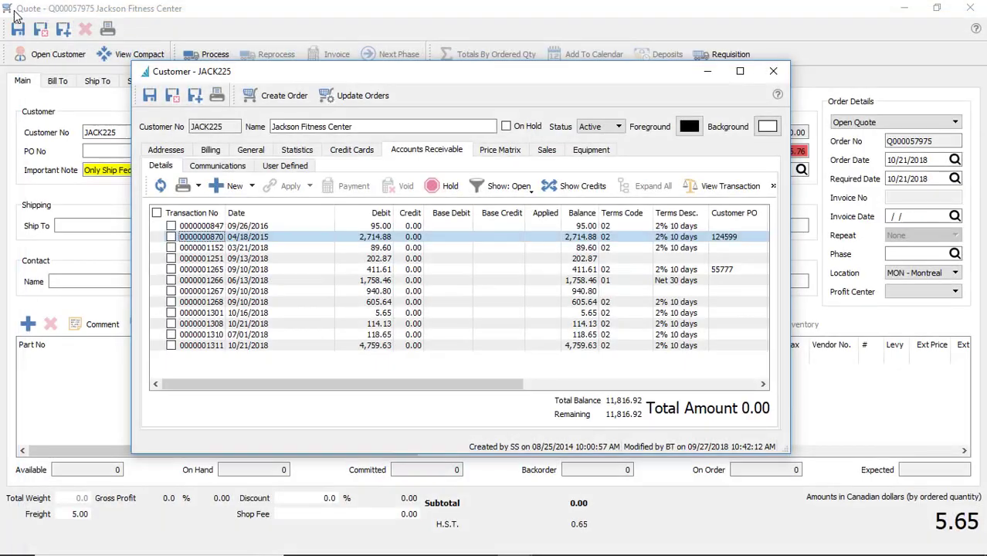
# Select the first six open receivables in Jackson Fitness Center's transaction list for payment.
pyautogui.click(170, 226)
pyautogui.click(171, 236)
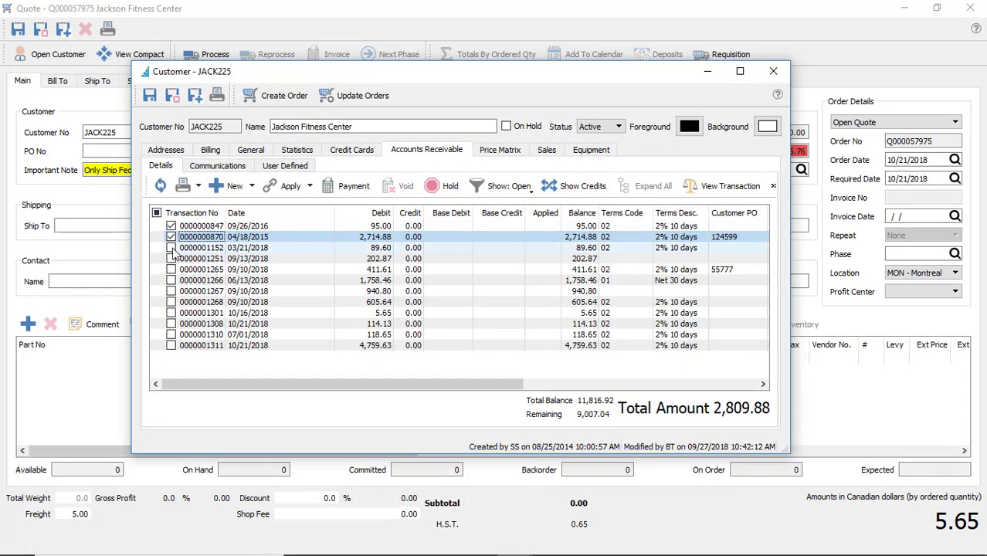
pyautogui.click(170, 247)
pyautogui.click(171, 258)
pyautogui.click(171, 268)
pyautogui.click(170, 279)
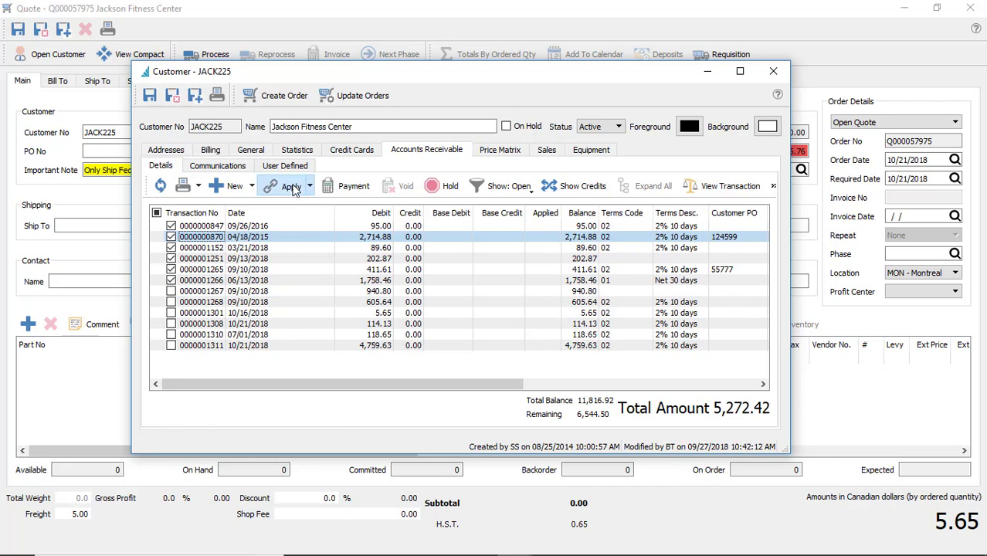
# Create a payment for the selected receivables with method Visa, then post it and accept the GL transaction.
pyautogui.click(356, 188)
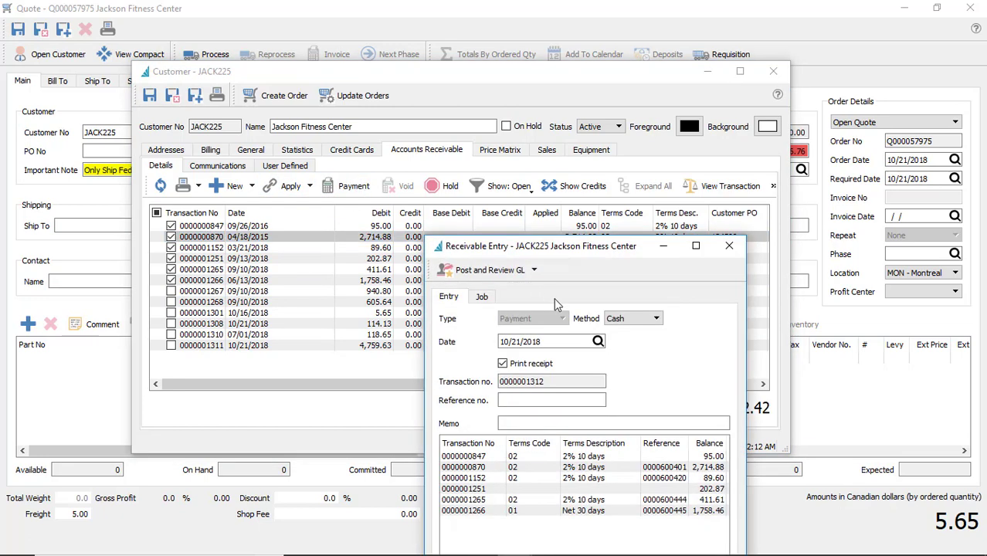
pyautogui.moveTo(563, 246); pyautogui.dragTo(430, 91)
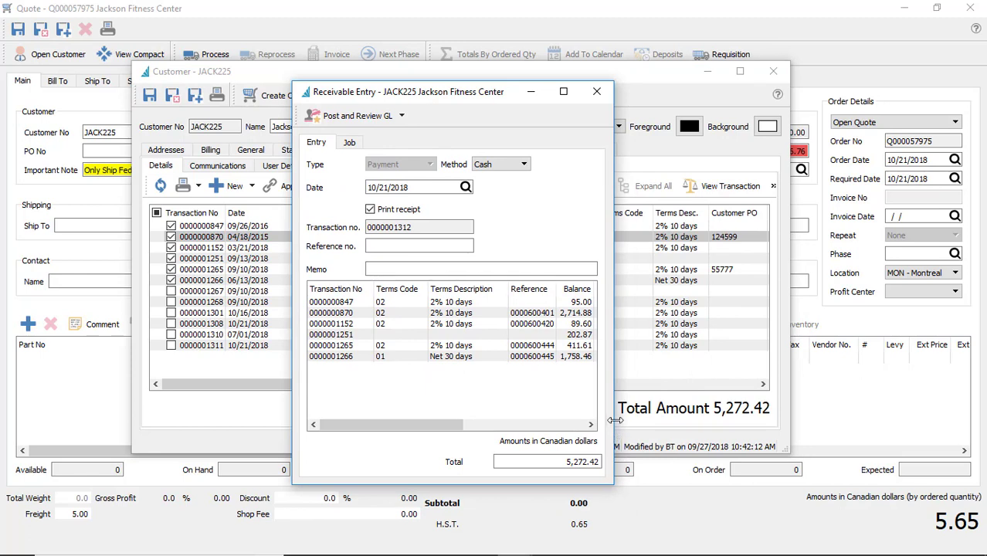
pyautogui.click(485, 165)
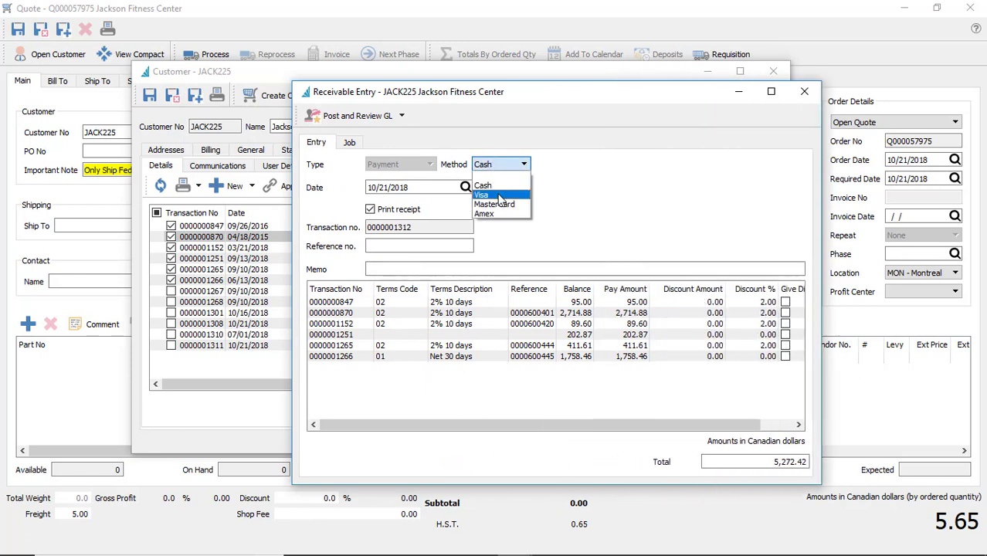
pyautogui.click(497, 199)
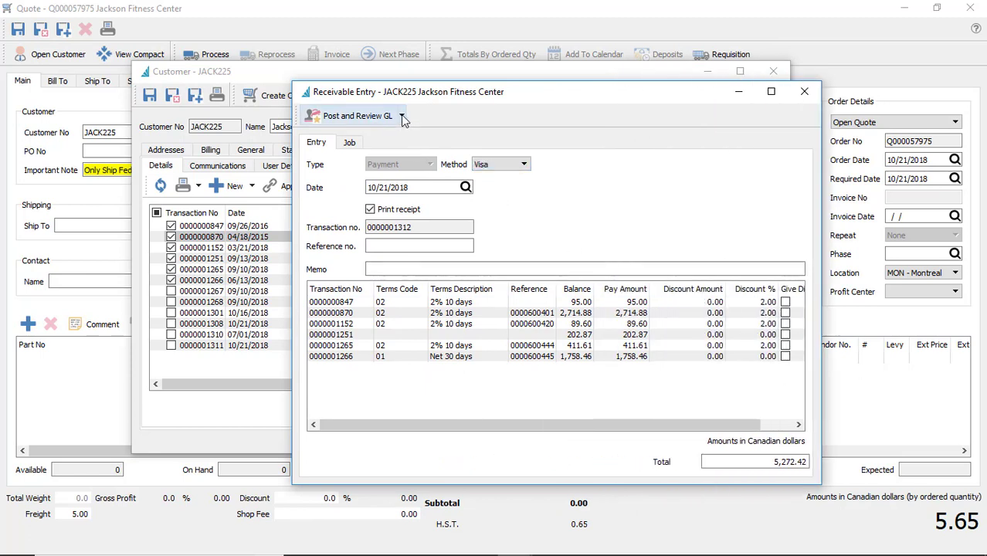
pyautogui.click(363, 116)
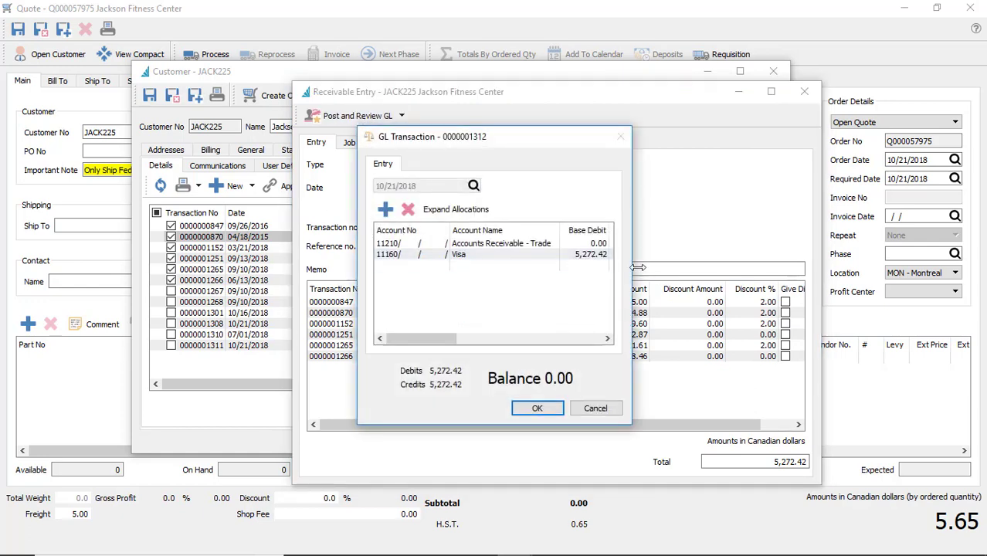
pyautogui.moveTo(633, 271); pyautogui.dragTo(820, 270)
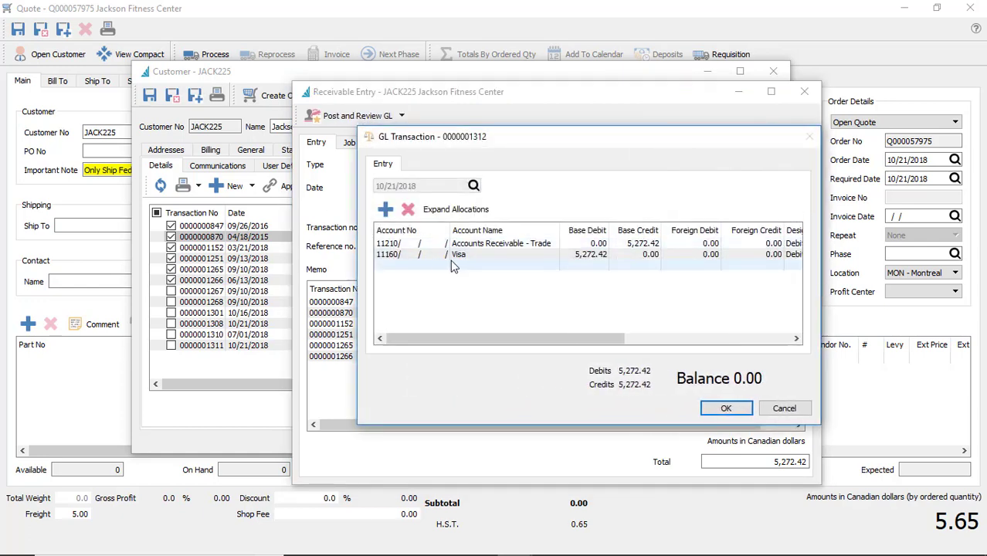
pyautogui.click(718, 412)
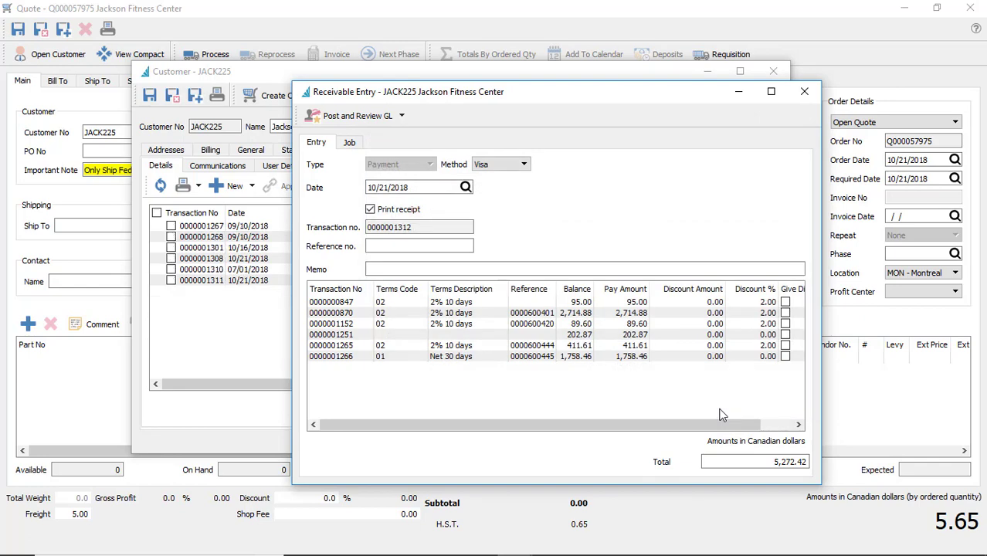
# Preview the Payment on Account Receipt and close the report viewer.
pyautogui.click(362, 199)
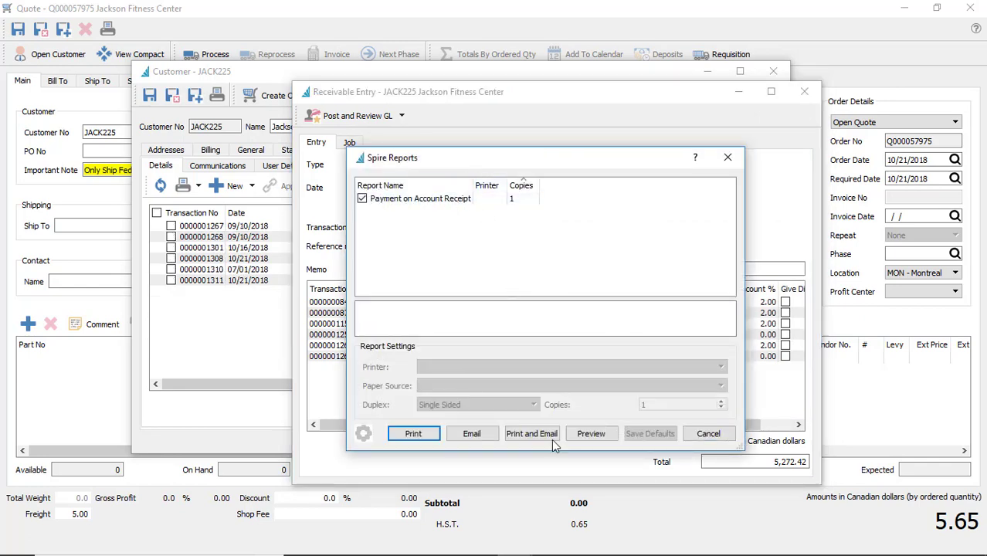
pyautogui.click(596, 437)
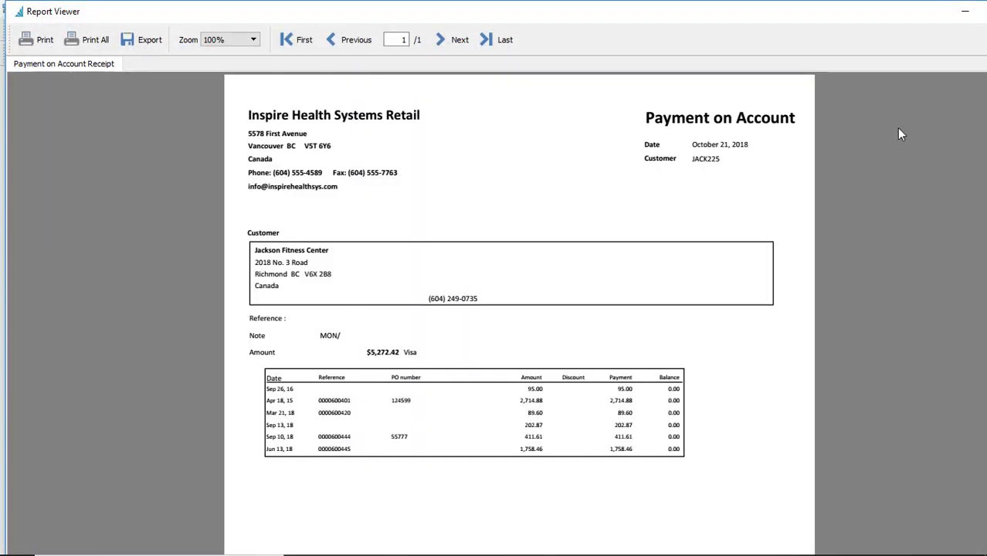
pyautogui.doubleClick(17, 14)
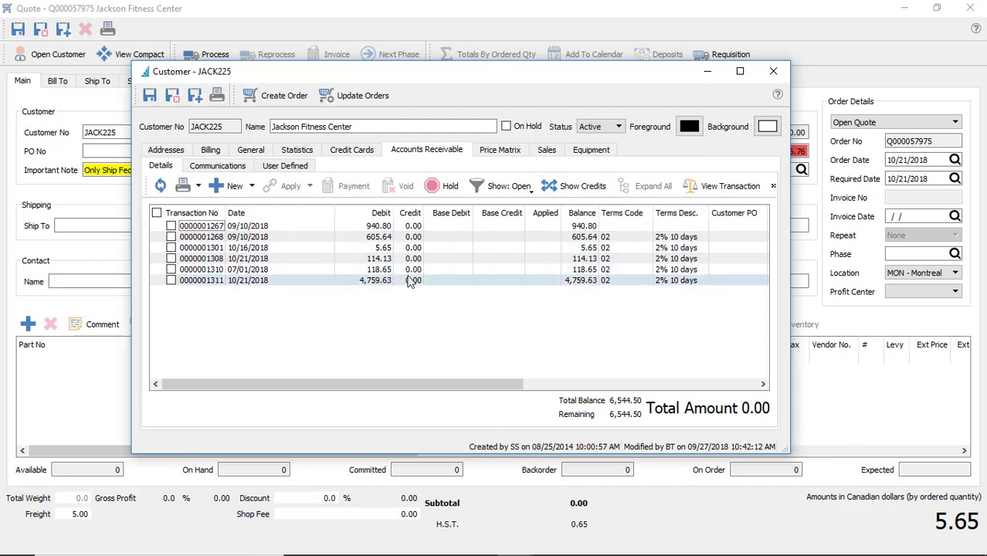
# Close the customer record and the new Jackson Fitness Center quote, discarding the quote's changes.
pyautogui.click(773, 70)
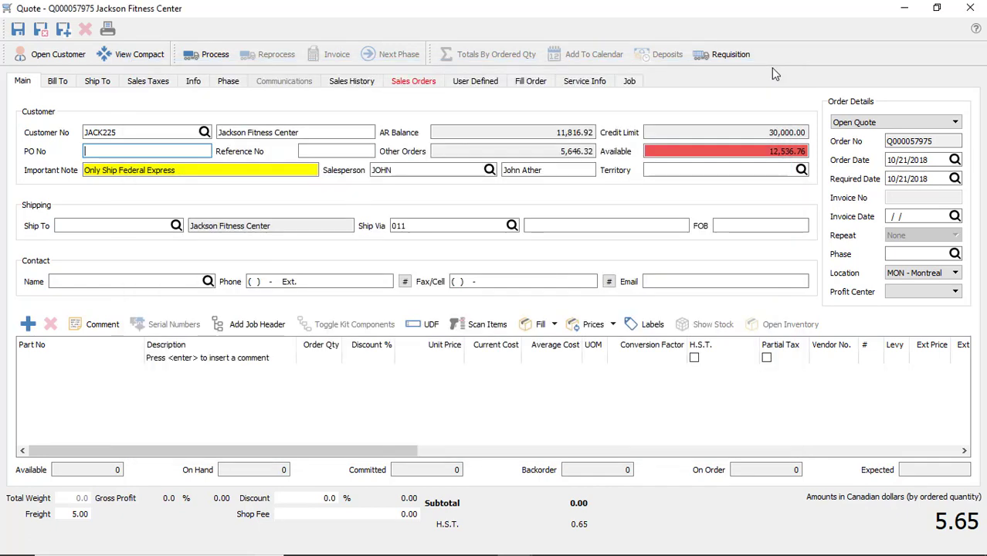
pyautogui.click(964, 13)
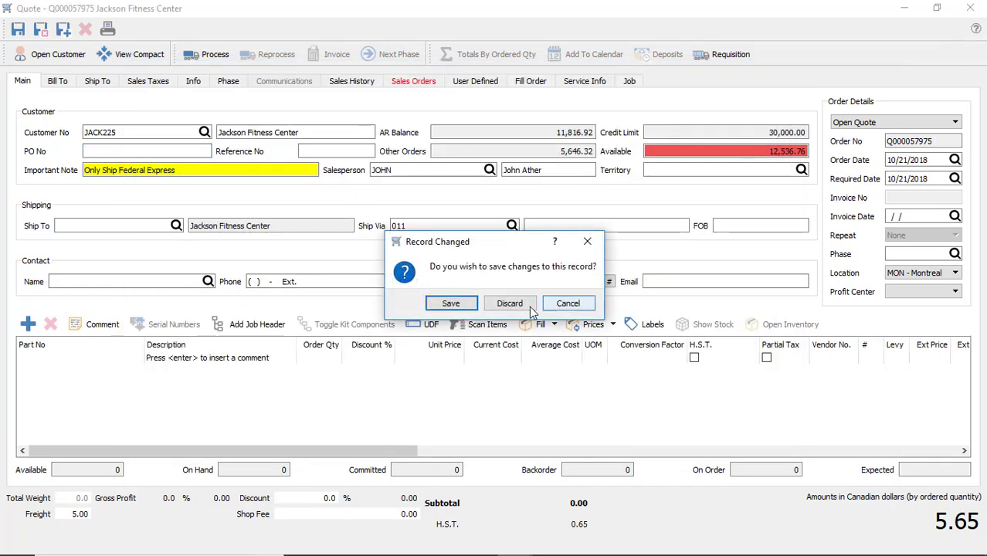
pyautogui.click(529, 306)
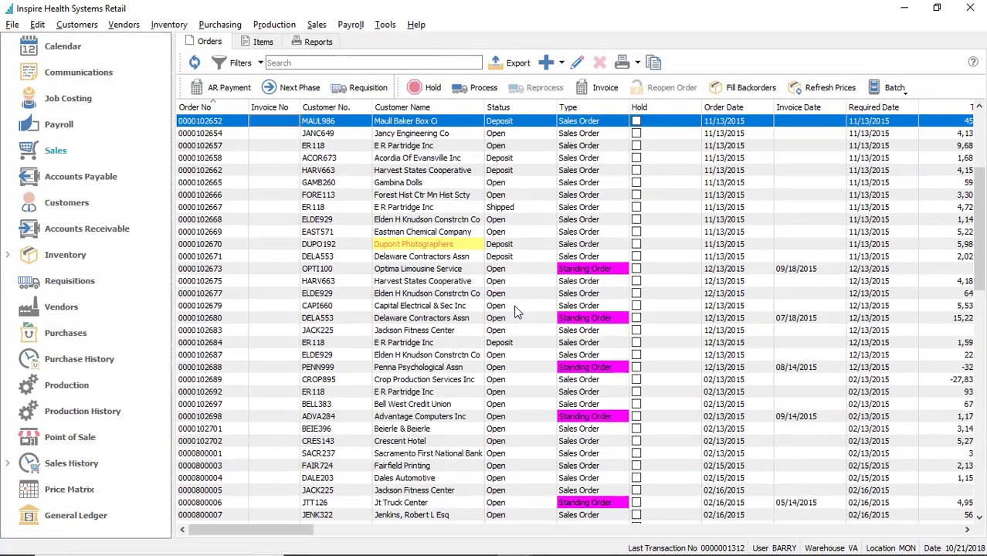